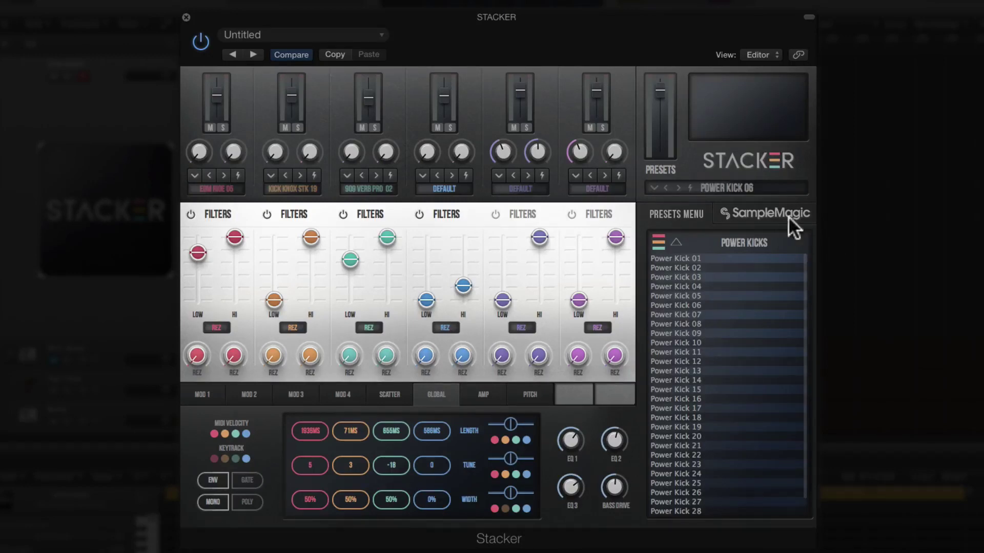
Step: View the sampler settings of the EDM Ride 05, Kick Knox STK 19 and 909 Verb Pro 02 channels one after another
click(197, 191)
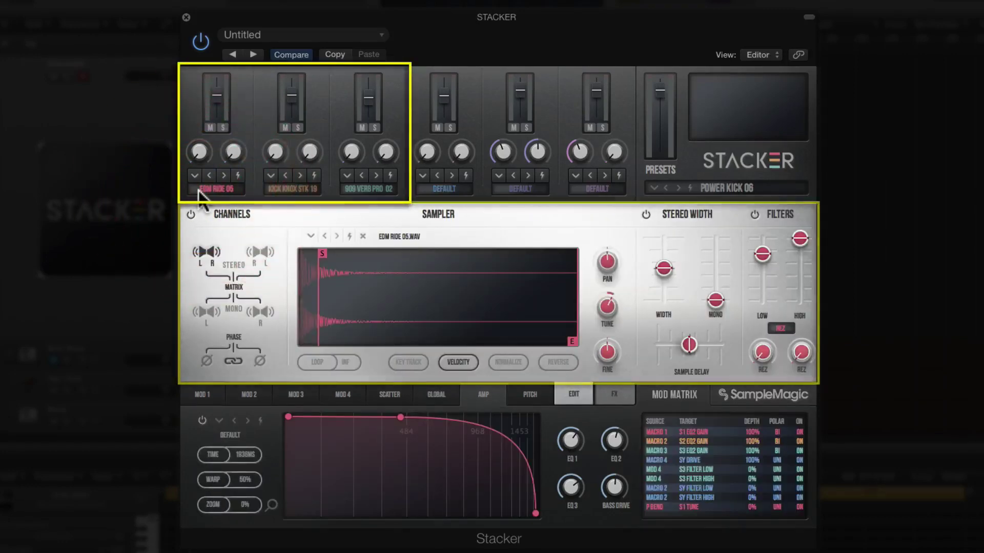
click(311, 190)
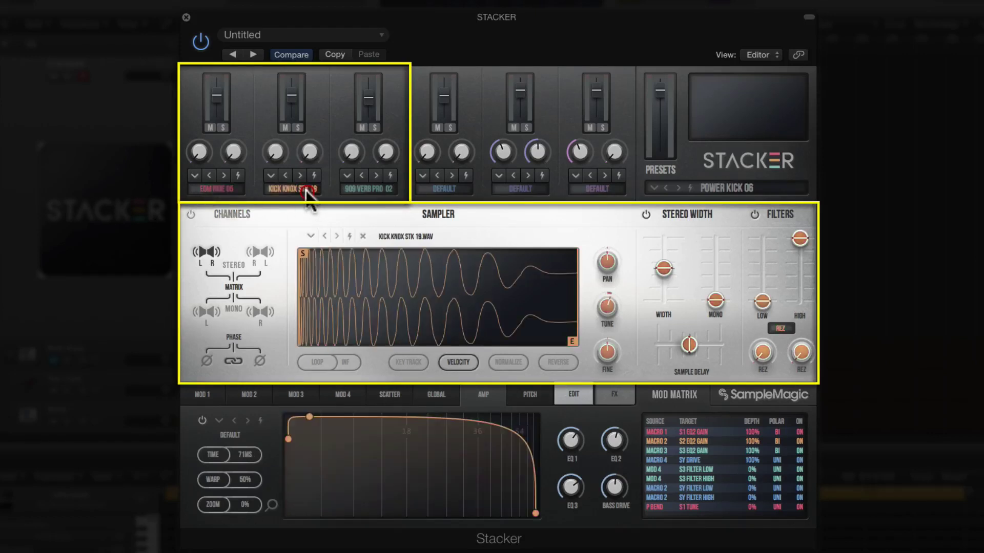
click(362, 189)
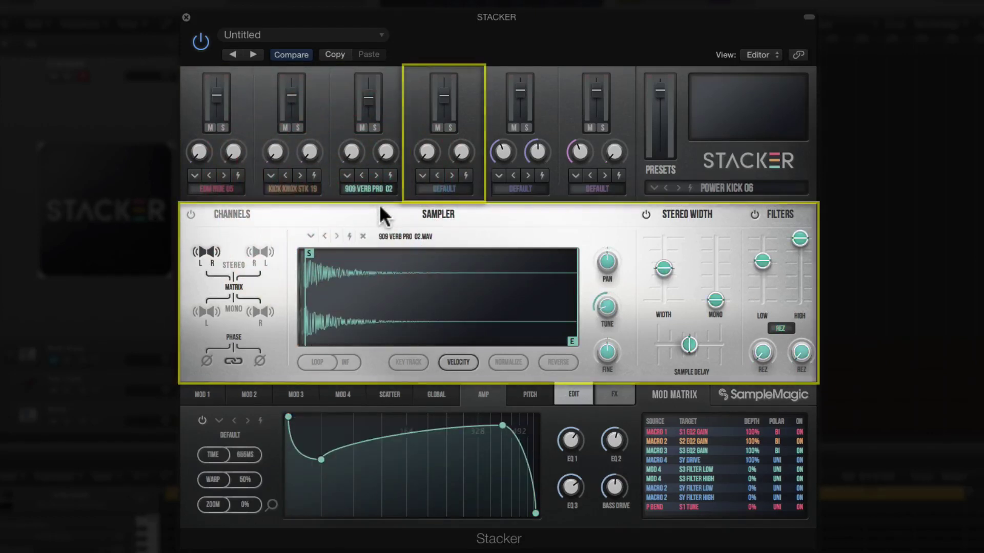
Step: Open the synth channel, solo it and raise its high filter to the maximum
click(427, 195)
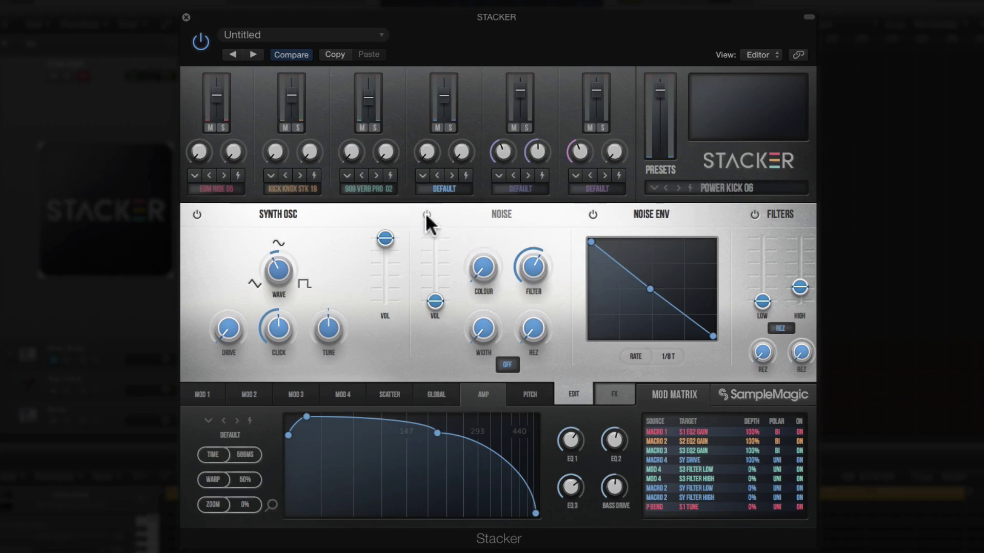
click(448, 127)
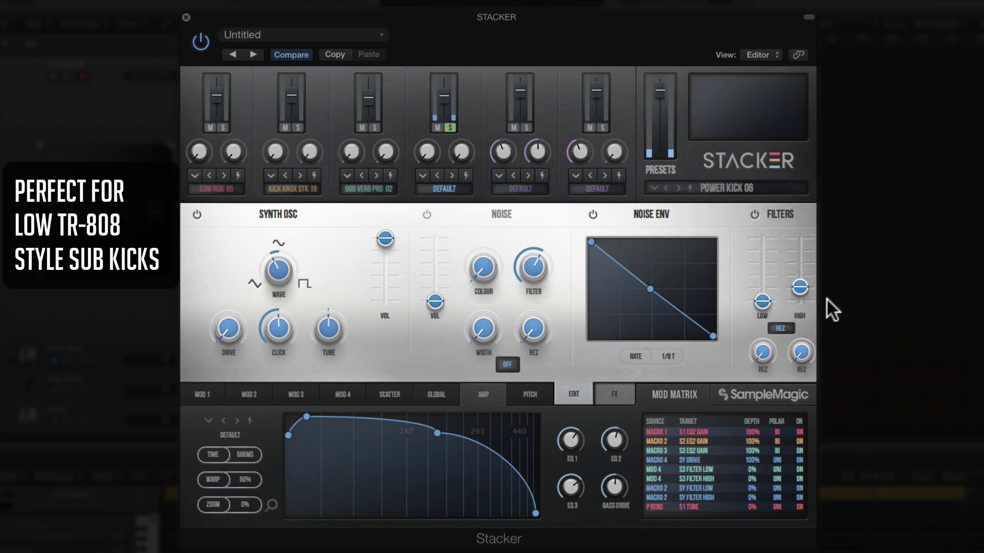
drag(799, 287, 800, 237)
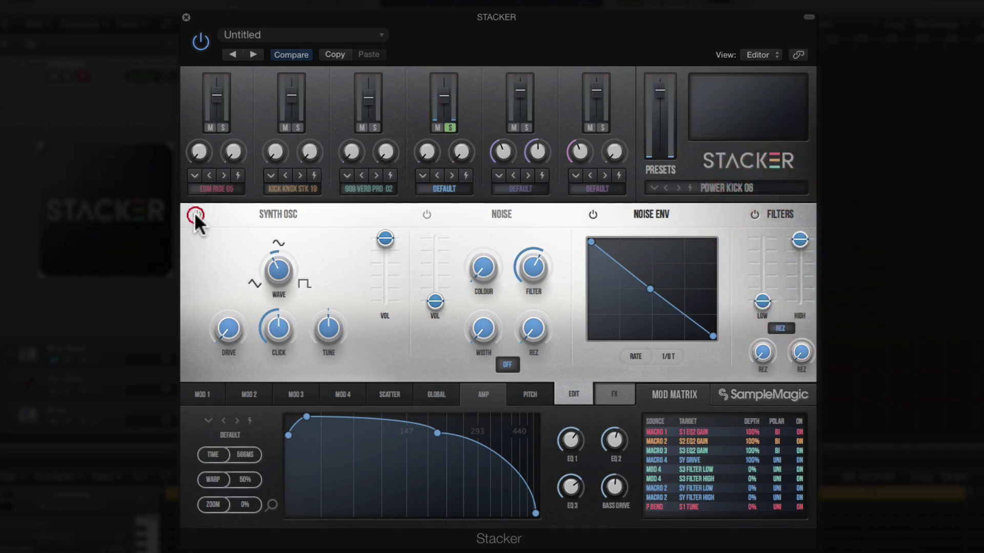
Step: Switch off the synth oscillator and enable the noise generator at full volume
click(426, 214)
drag(437, 300, 432, 231)
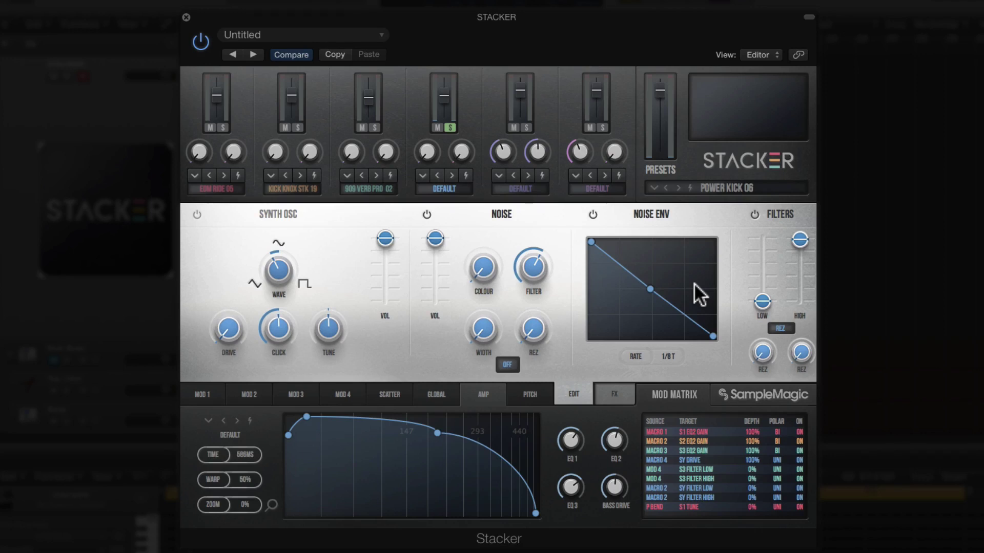
Step: Try a very short decay and a slow decay on the noise envelope by repositioning its middle point
double_click(649, 287)
drag(651, 287, 600, 339)
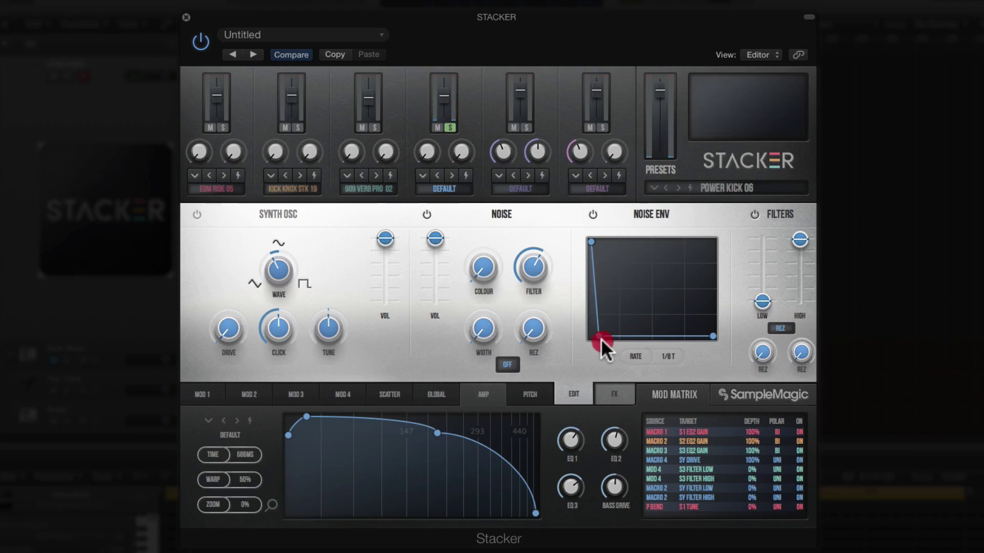
drag(600, 338, 690, 274)
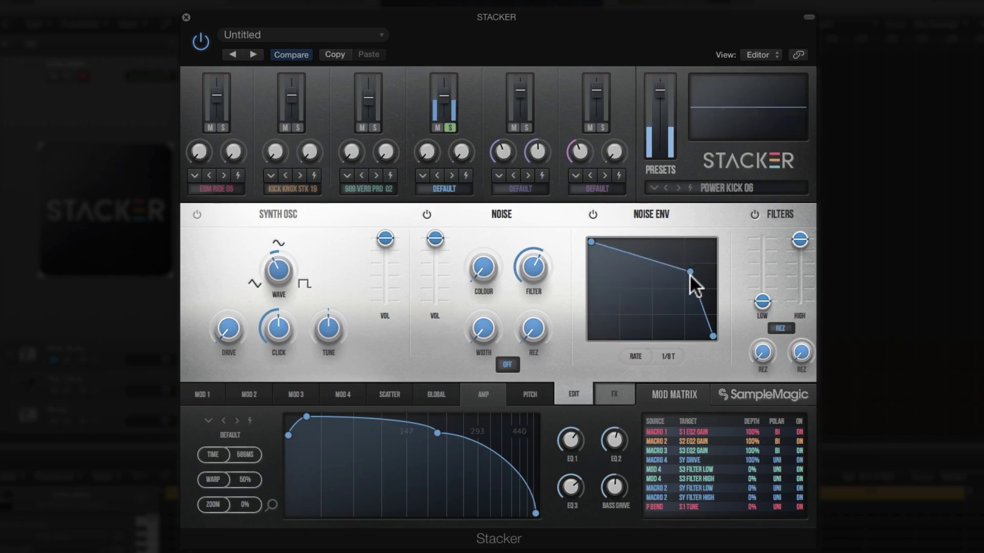
Step: Reshape the noise envelope into a rise from minimum to maximum over its full length, bent into a concave curve
mouse_move(690, 275)
mouse_down()
mouse_move(672, 269)
mouse_move(728, 243)
mouse_up()
drag(590, 243, 588, 363)
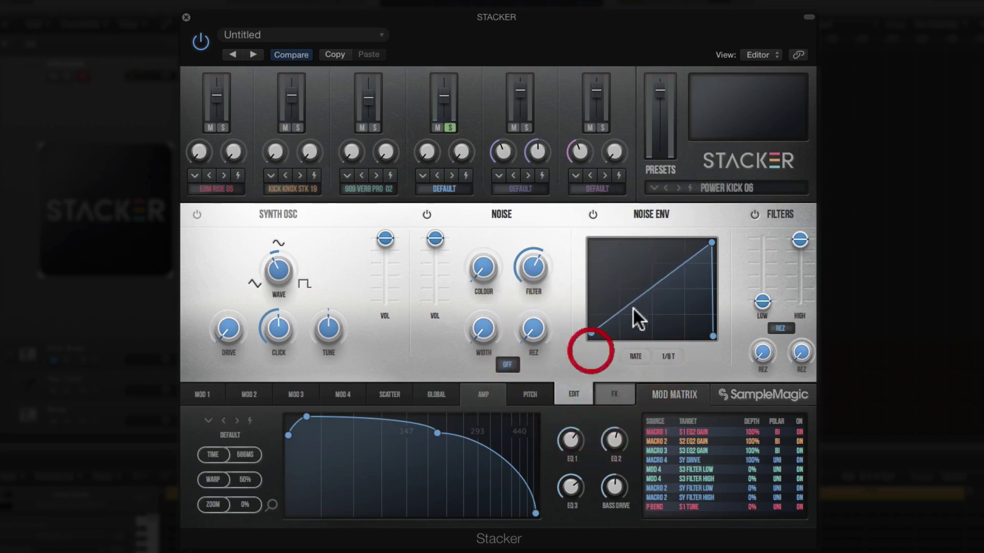
drag(633, 307, 641, 318)
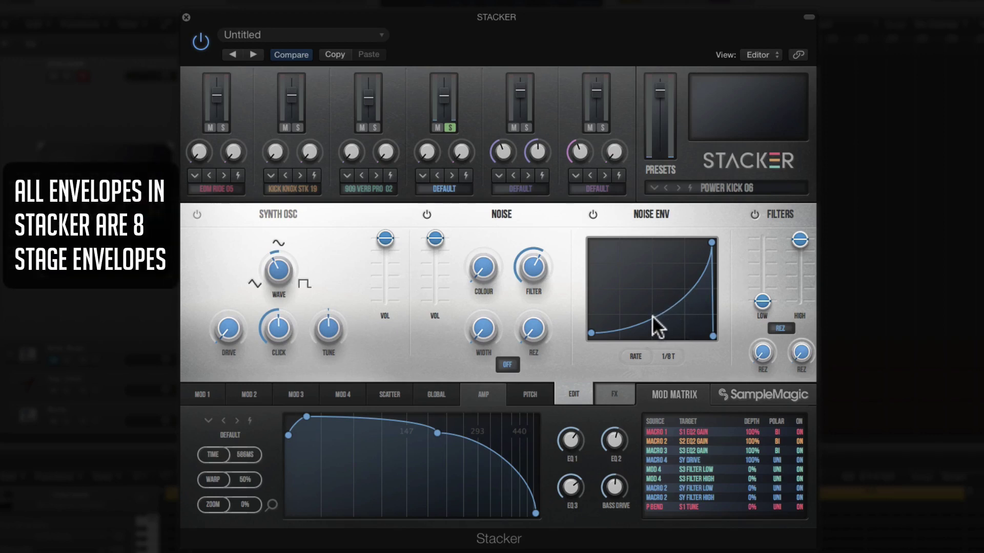
Step: Add a low point at the middle of the noise envelope and a full-height peak in its first half
mouse_move(652, 317)
mouse_down()
mouse_move(619, 318)
mouse_move(609, 254)
mouse_move(643, 278)
mouse_move(649, 335)
mouse_up()
click(640, 254)
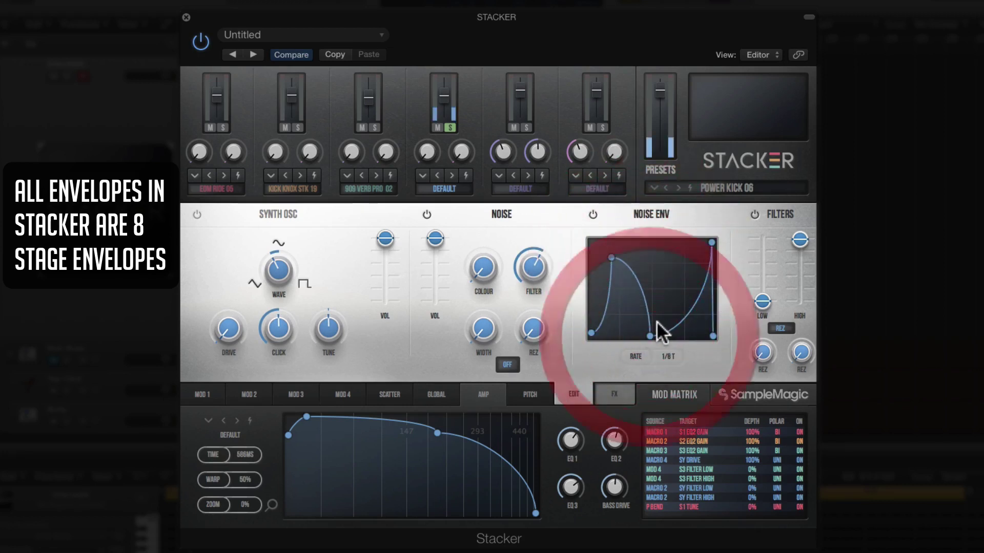
drag(613, 256, 619, 240)
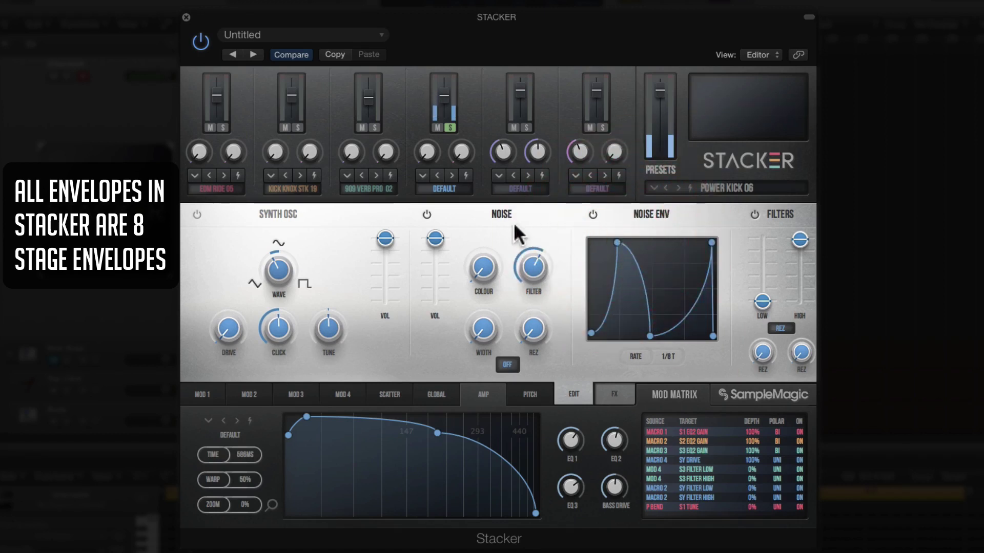
Step: Switch the synth oscillator back on and turn off the synth channel's solo
click(198, 214)
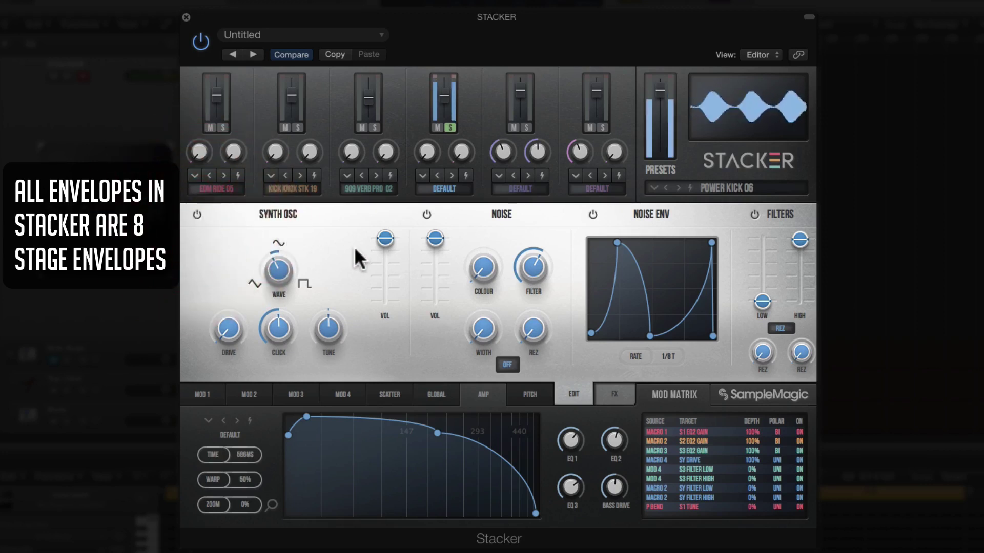
click(450, 126)
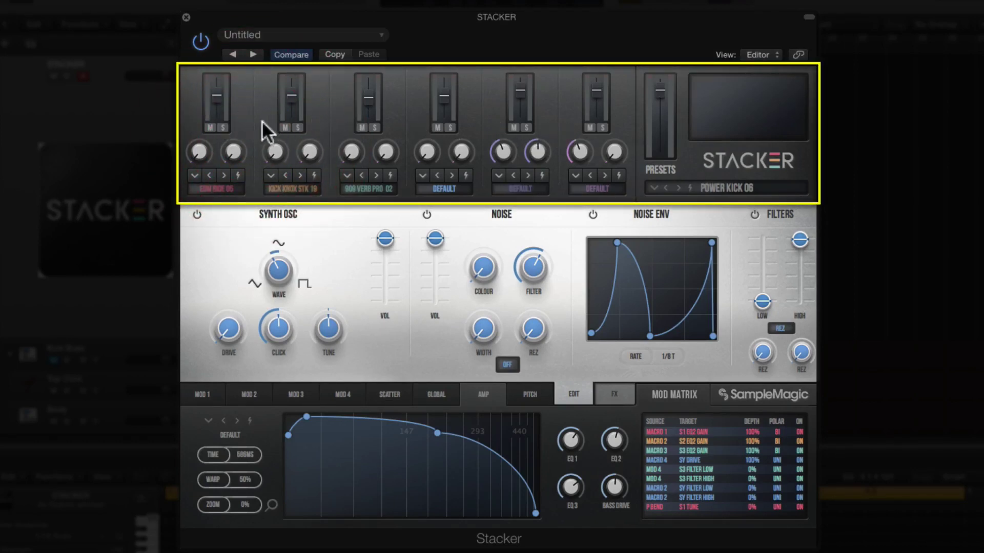
Step: Try muting the EDM Ride 05 channel and raising its delay send
click(210, 127)
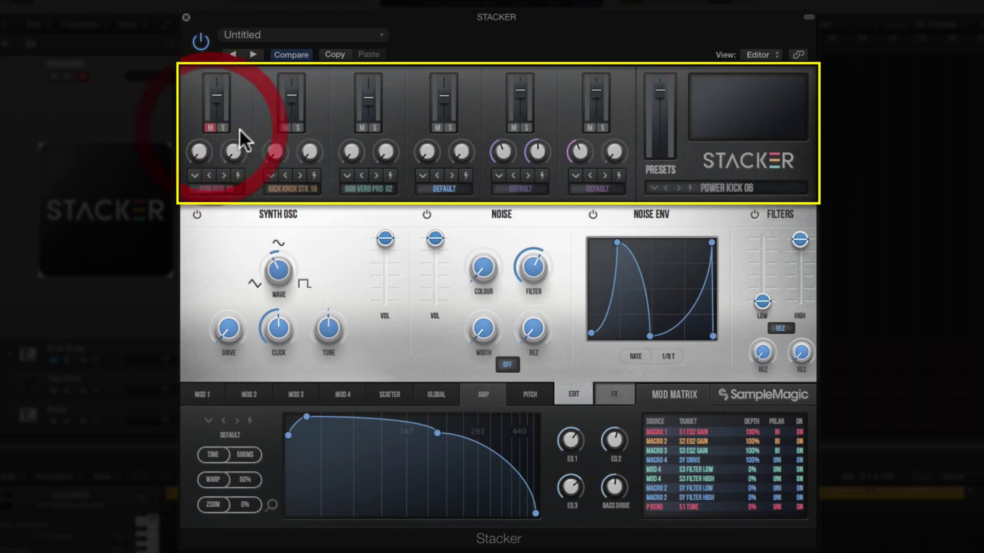
mouse_move(194, 152)
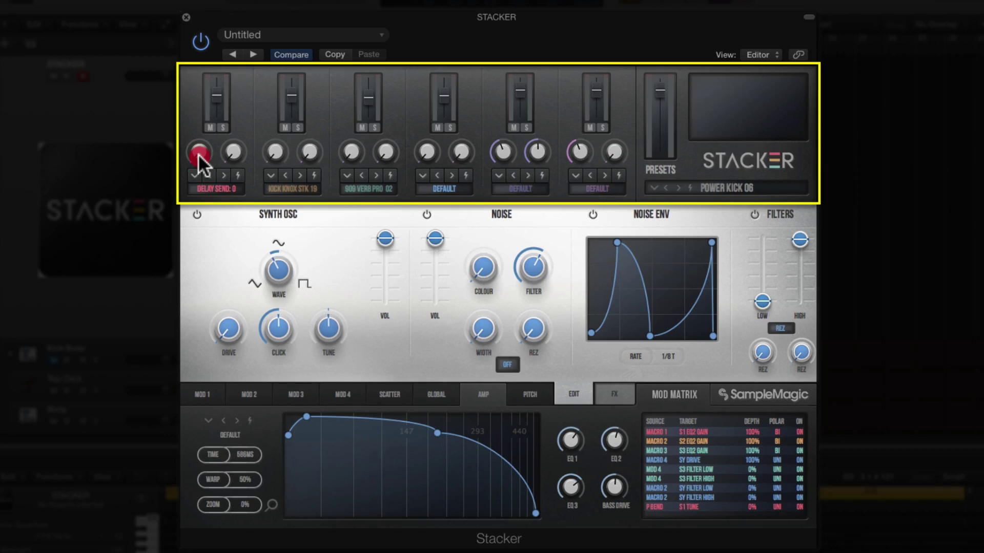
drag(197, 152, 190, 75)
click(233, 194)
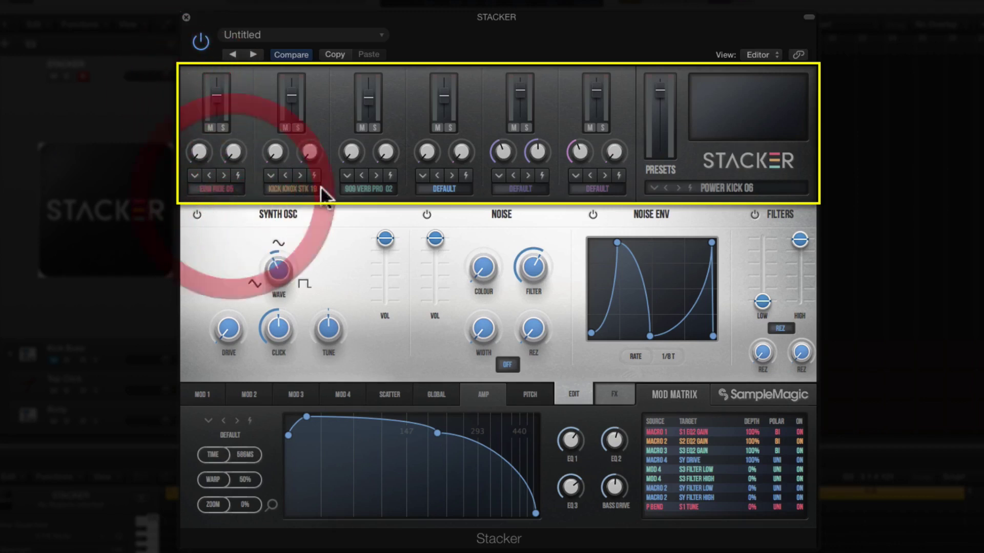
Step: View the settings of the delay channel and the impulse channel
click(515, 187)
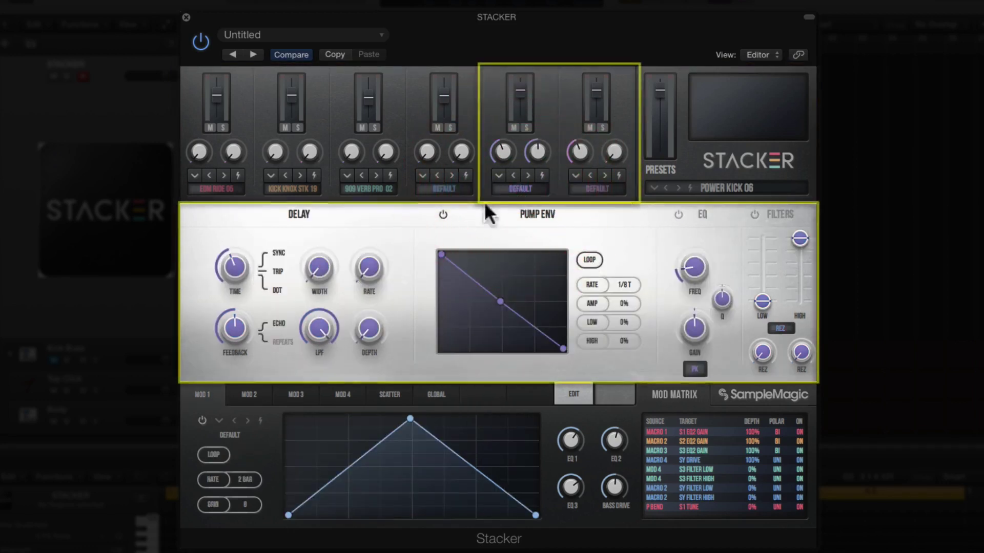
click(589, 190)
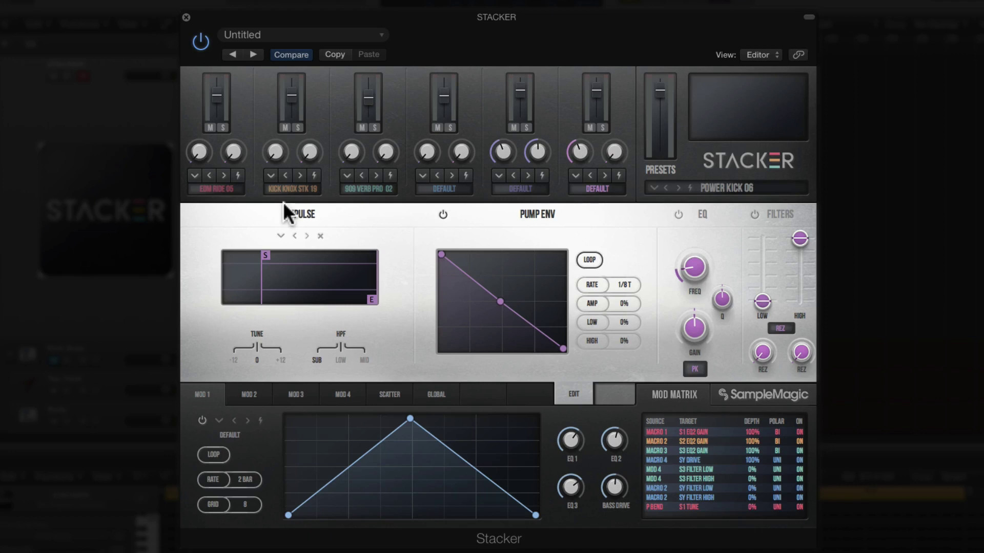
Step: Raise the EDM Ride 05 channel's delay send to about 76 and solo the channel
mouse_move(376, 159)
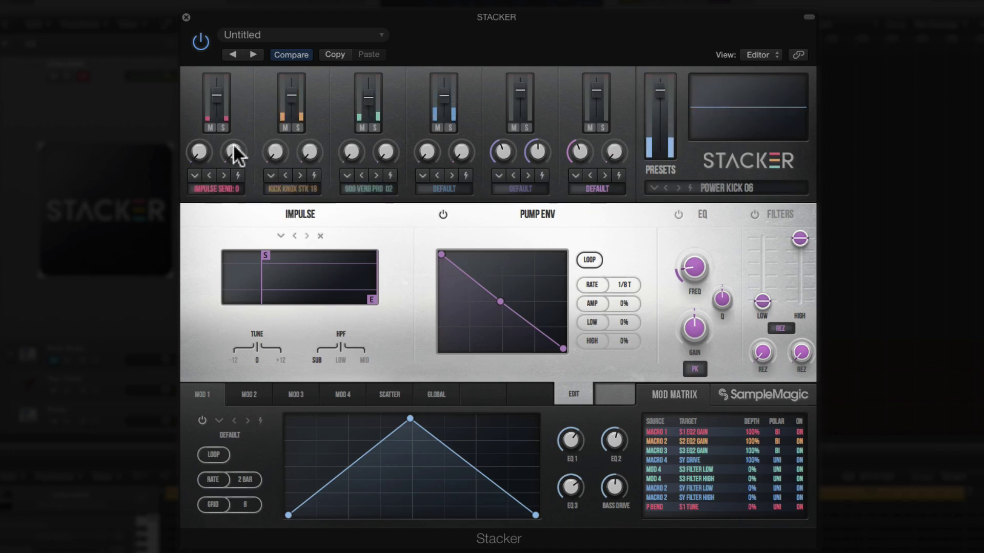
drag(199, 152, 199, 32)
click(222, 127)
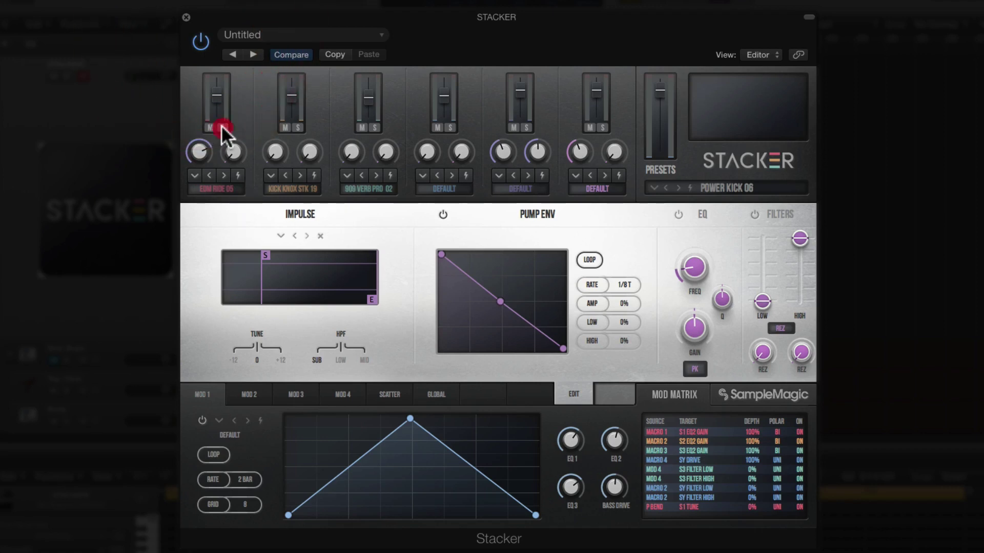
click(198, 152)
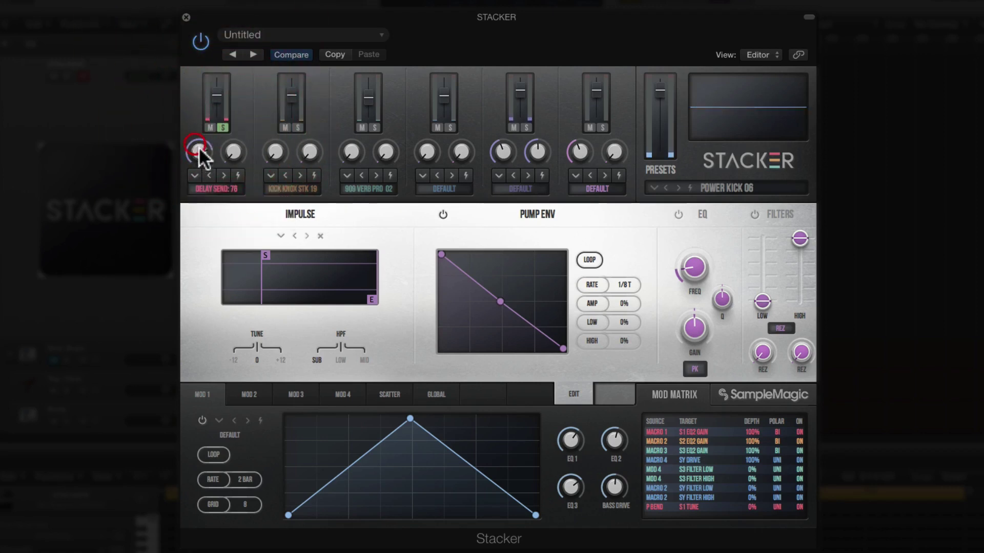
Step: Open the delay channel, set the delay time to 1/16 D and increase the feedback
click(531, 190)
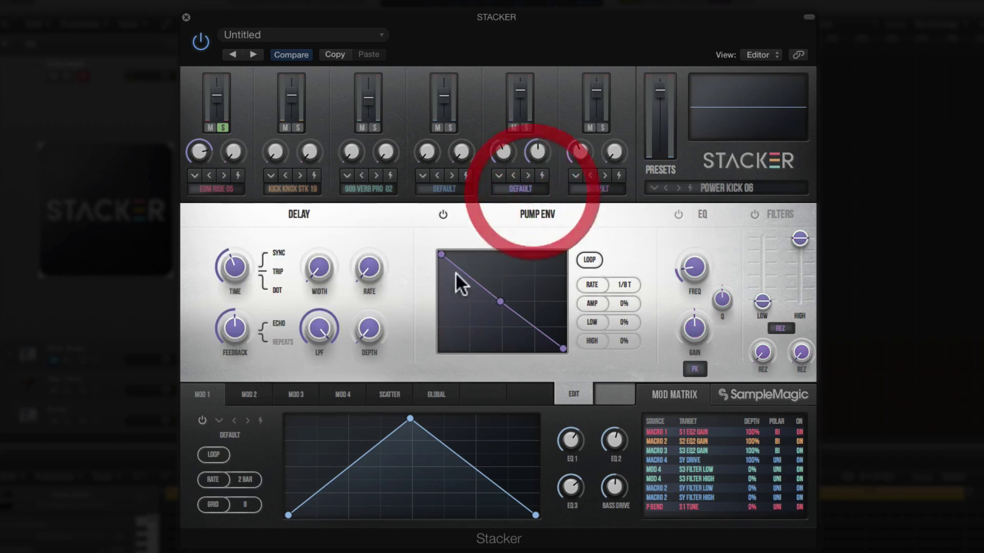
click(233, 267)
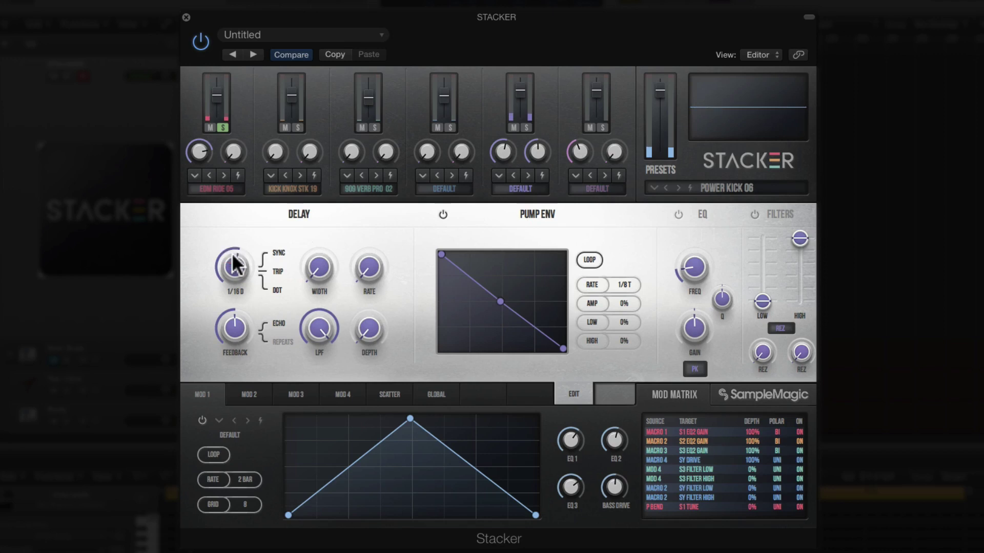
click(233, 328)
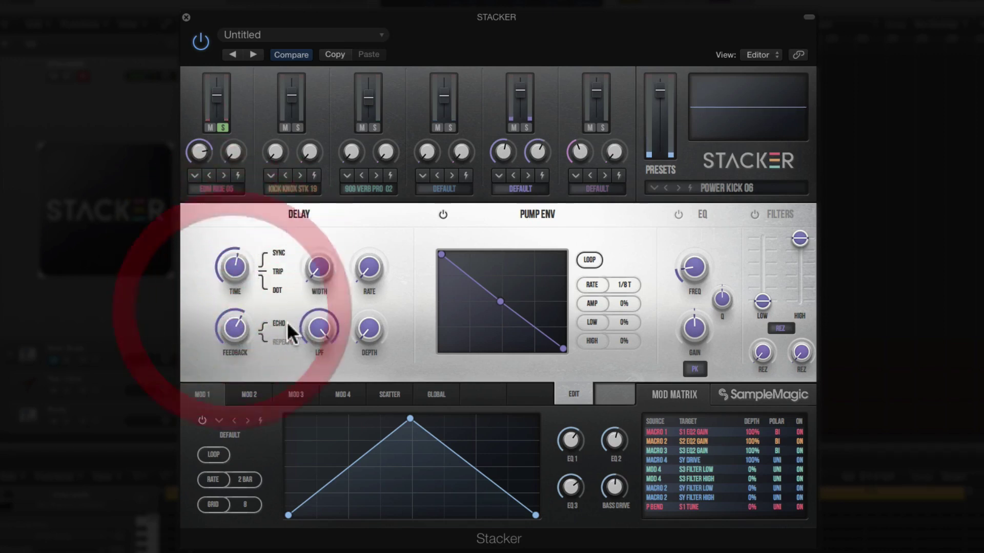
Step: Set the delay width to about 44%, add some modulation depth and lower the LPF
drag(315, 277, 305, 195)
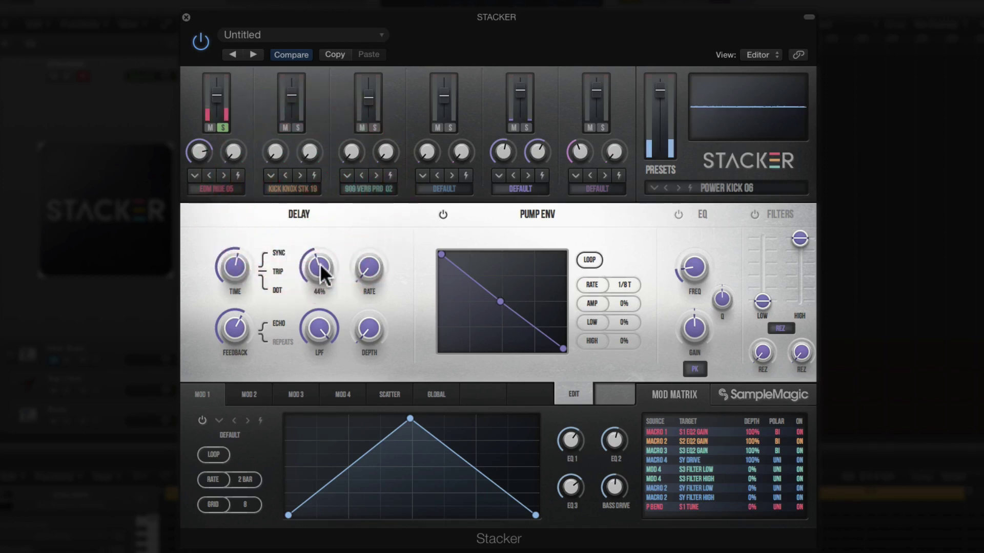
drag(368, 337, 358, 281)
mouse_move(321, 322)
mouse_down()
mouse_move(309, 397)
mouse_move(316, 325)
mouse_up()
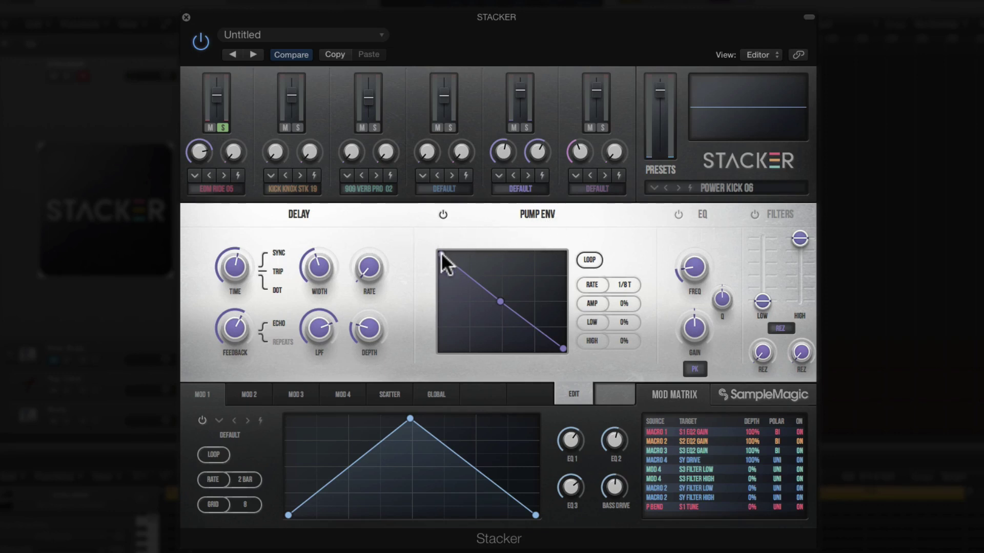
Step: Reshape the delay's pump envelope into a gently curved rise from minimum to maximum over its full length, and reduce the delay width slightly
drag(440, 252, 441, 322)
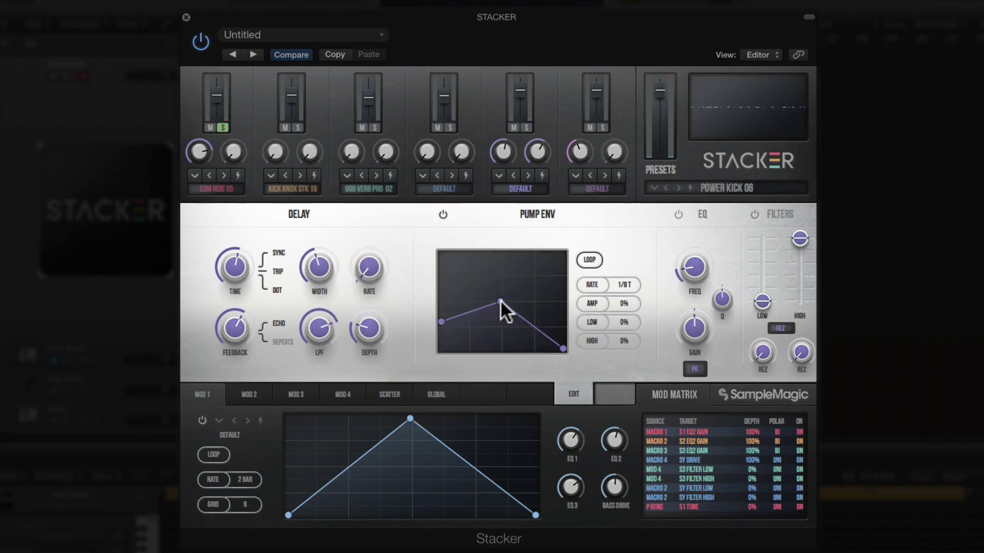
mouse_move(500, 301)
mouse_down()
mouse_move(506, 245)
mouse_move(494, 302)
mouse_move(482, 297)
mouse_up()
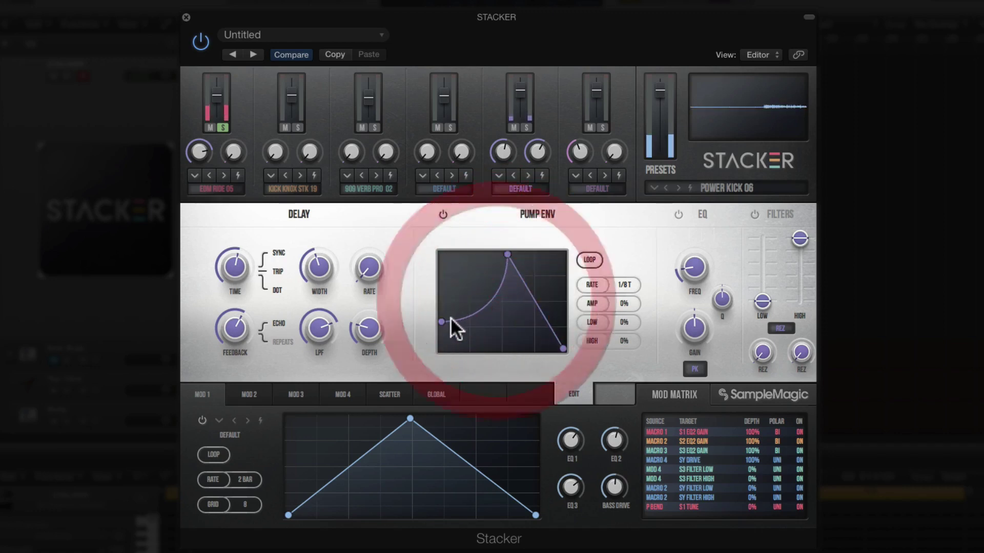
drag(442, 321, 439, 362)
drag(507, 254, 563, 255)
click(432, 365)
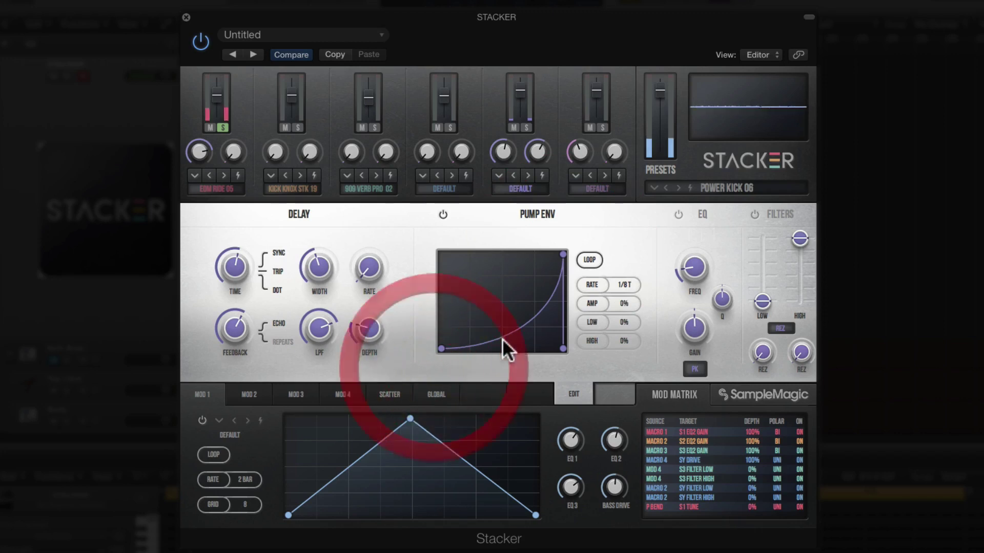
drag(502, 336, 500, 315)
click(315, 275)
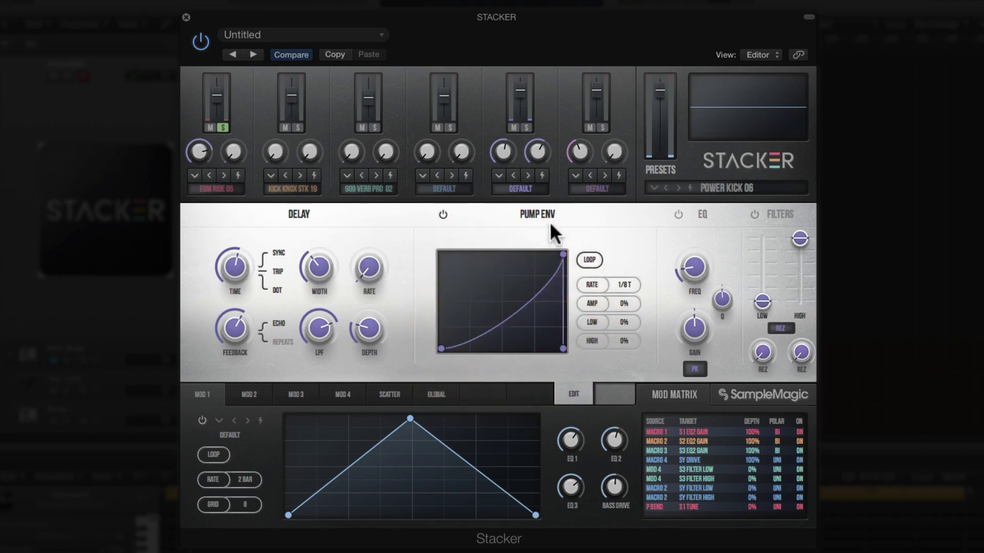
Step: Load the "1 - 4 notes" delay preset into the delay channel
click(500, 177)
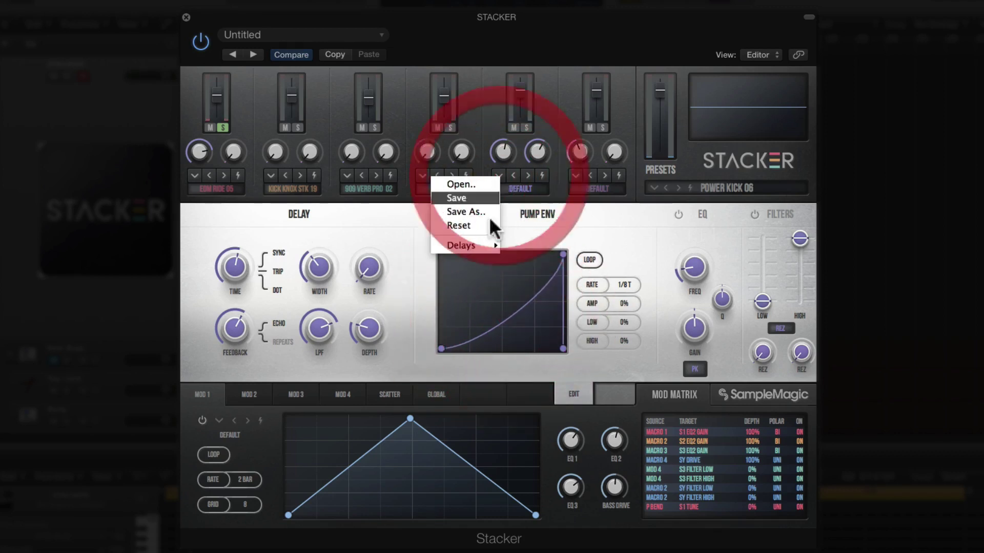
mouse_move(482, 245)
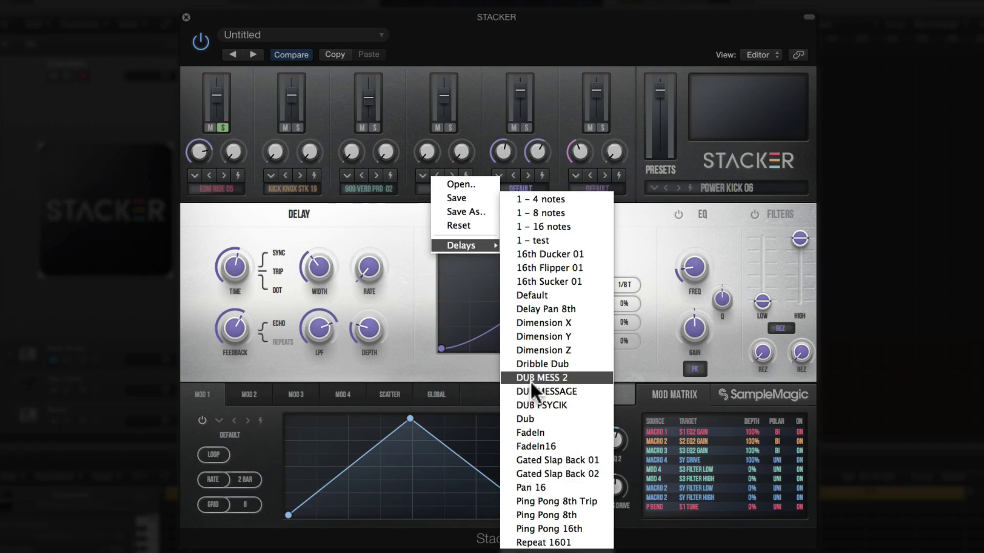
click(542, 199)
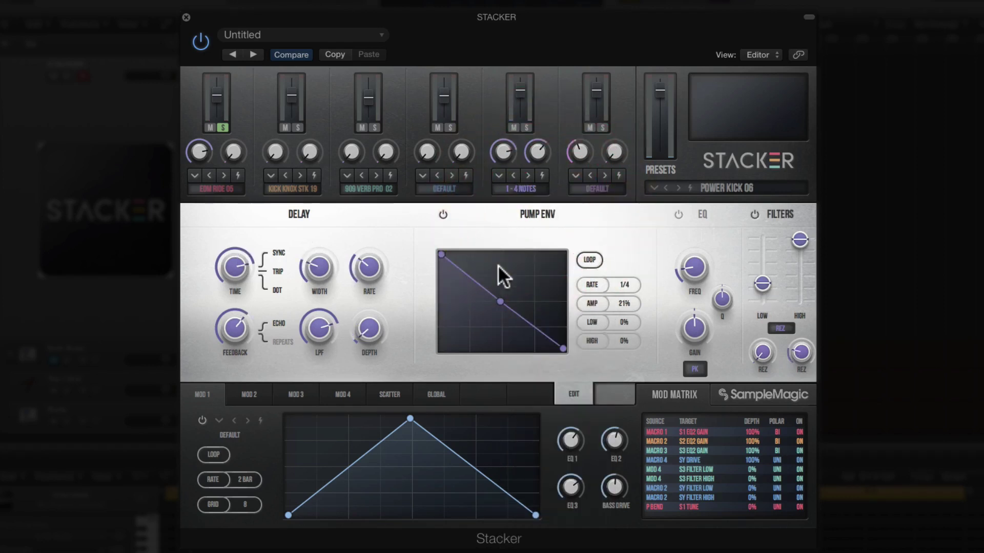
Step: Reshape the delay's pump envelope into a steeply curved rise that stays low before climbing from minimum to maximum at the end
drag(441, 255, 440, 350)
drag(500, 302, 564, 235)
drag(526, 285, 535, 321)
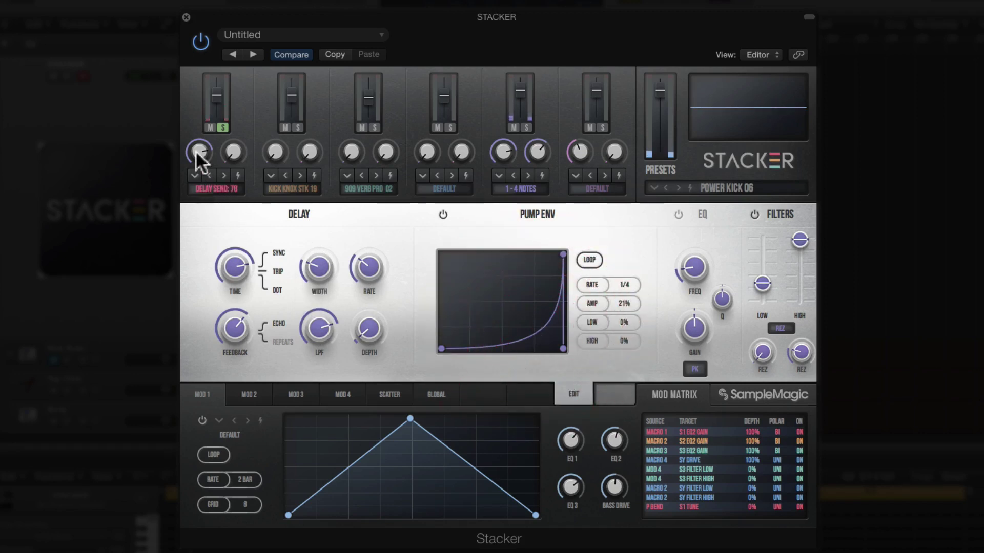
Step: Turn the first channel's delay send up fully and set the delay pump envelope's AMP amount to 90%
click(199, 128)
click(590, 302)
click(623, 305)
click(608, 176)
Step: Add a rounded peak to the first half of the delay's pump envelope, dropping to minimum at the middle before the final curved rise
drag(504, 345, 469, 281)
drag(500, 287, 504, 348)
drag(489, 305, 469, 253)
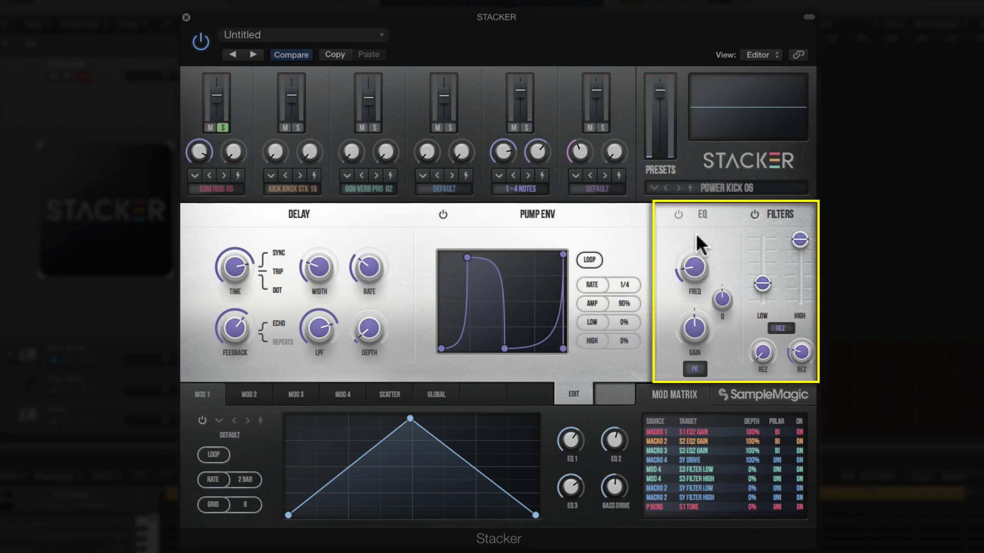
Step: Check the delay channel's low and high filter cutoffs and the available filter slope modes
mouse_move(754, 244)
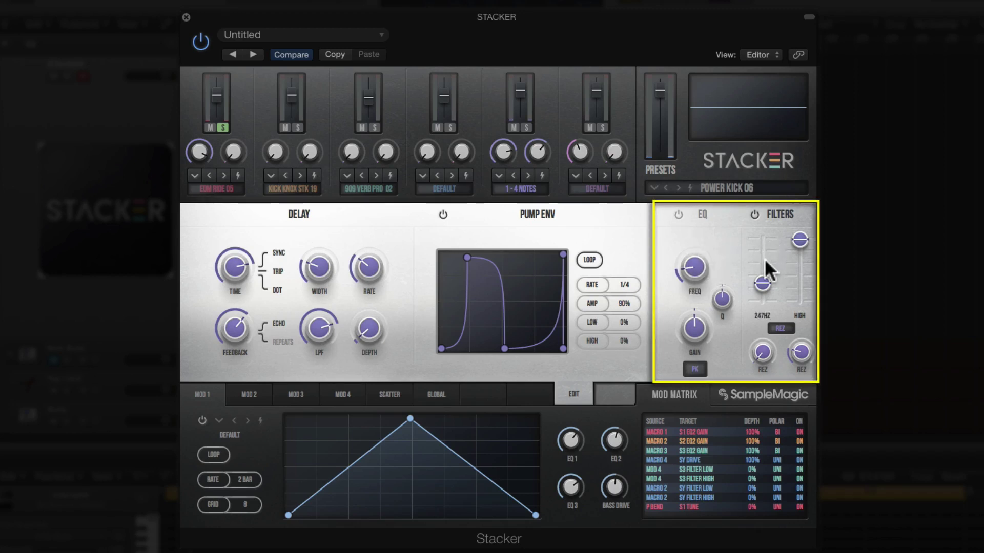
mouse_move(799, 265)
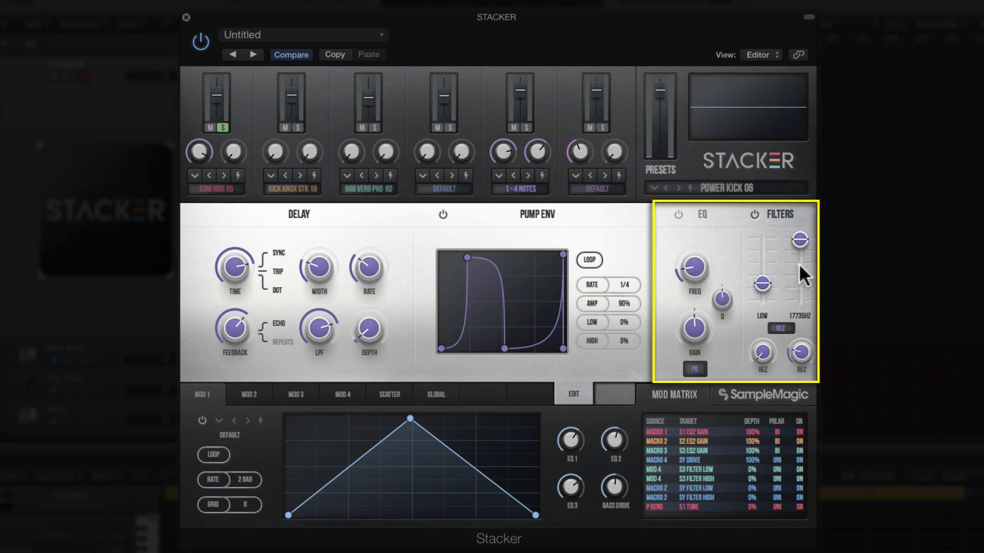
click(780, 329)
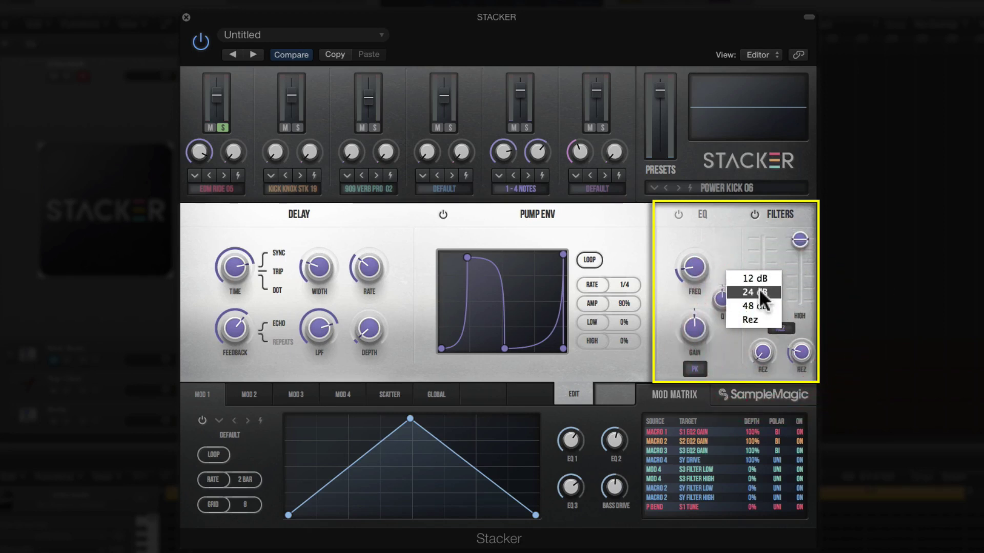
click(780, 329)
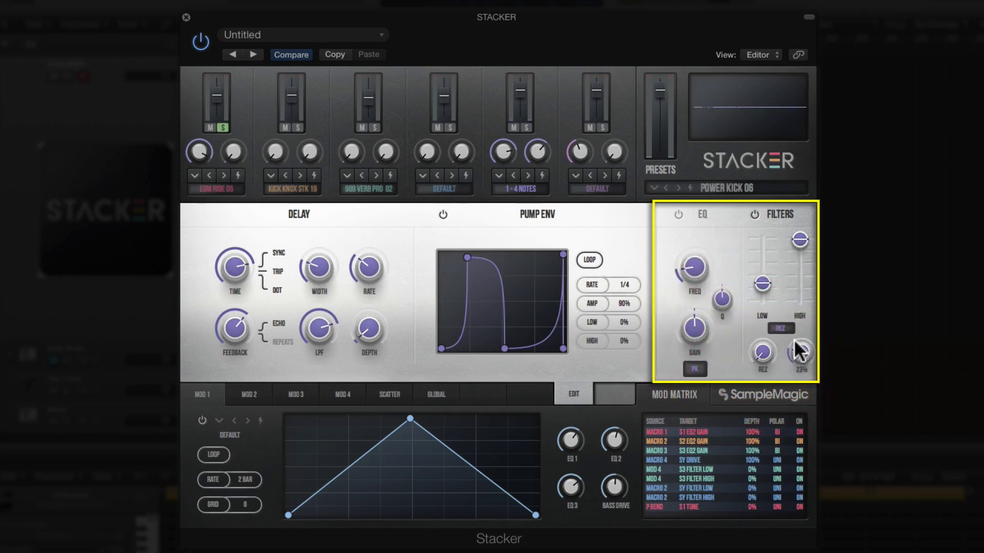
Step: Open the impulse channel and load the Side Chain 02 reverb preset into it
click(592, 187)
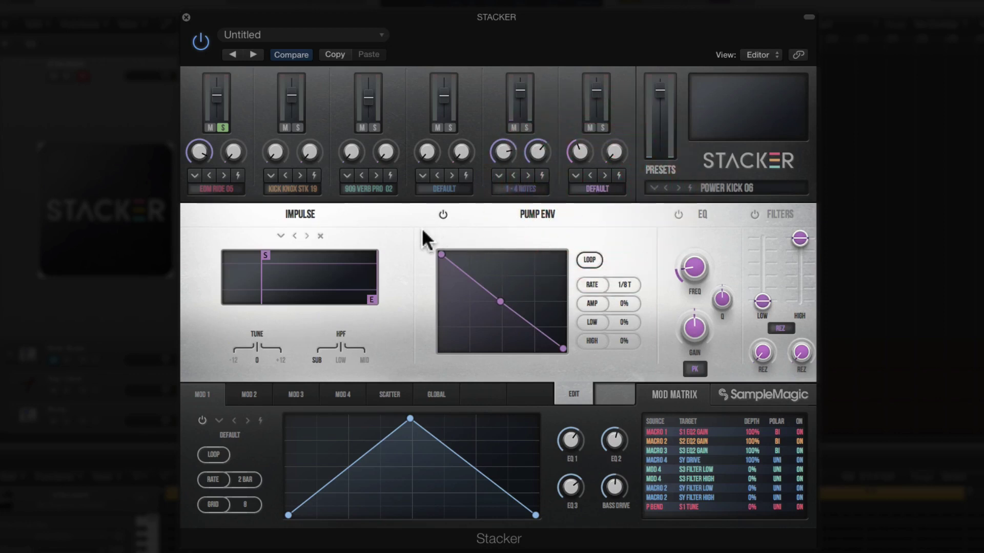
click(575, 175)
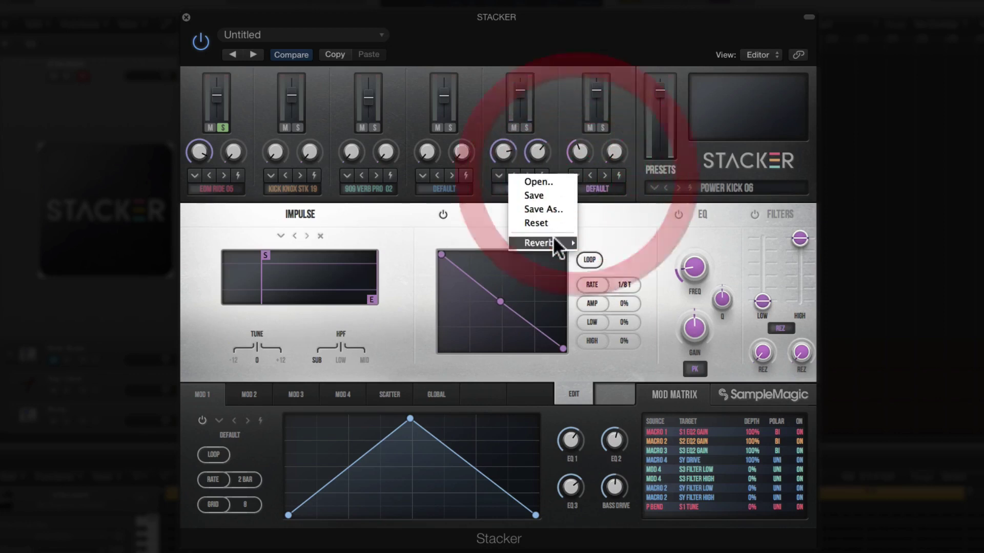
mouse_move(560, 243)
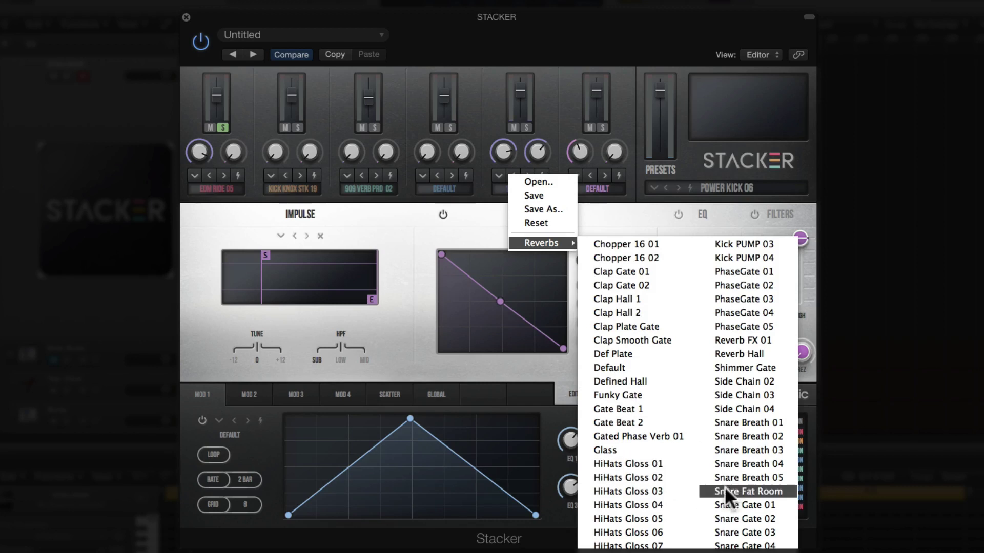
click(747, 381)
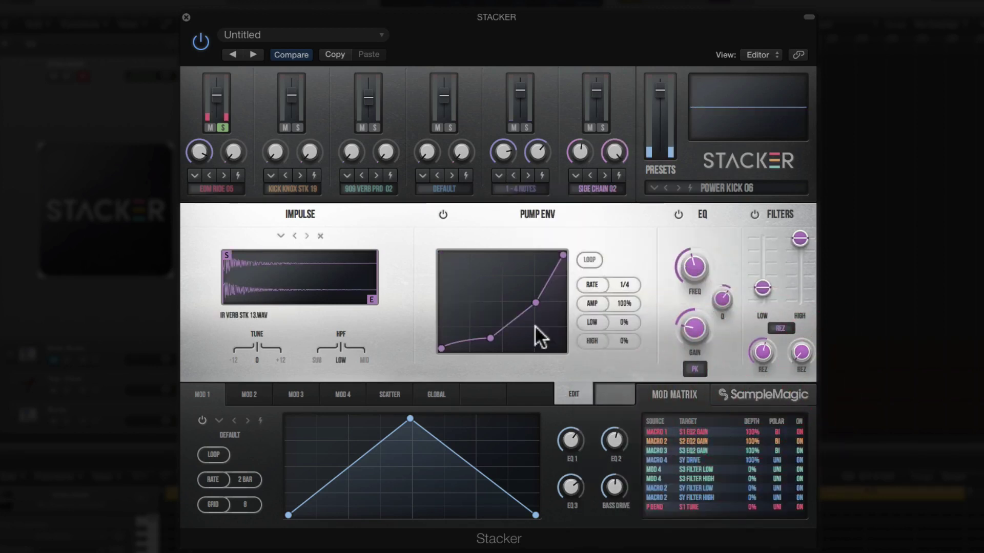
Step: Raise the first channel's impulse send and turn its delay send down to zero
drag(230, 146, 232, 26)
click(196, 342)
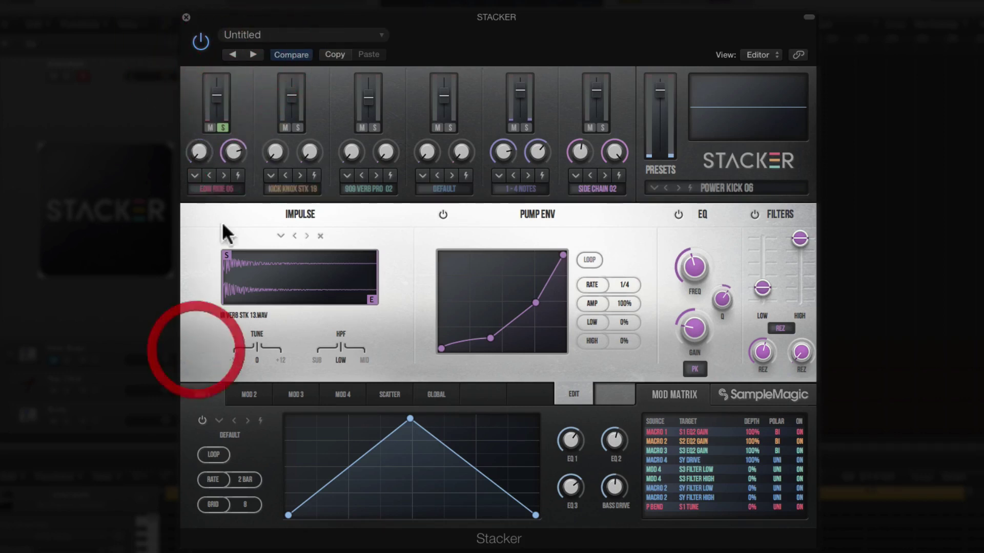
mouse_move(231, 152)
mouse_down()
mouse_move(229, 180)
mouse_move(229, 146)
mouse_up()
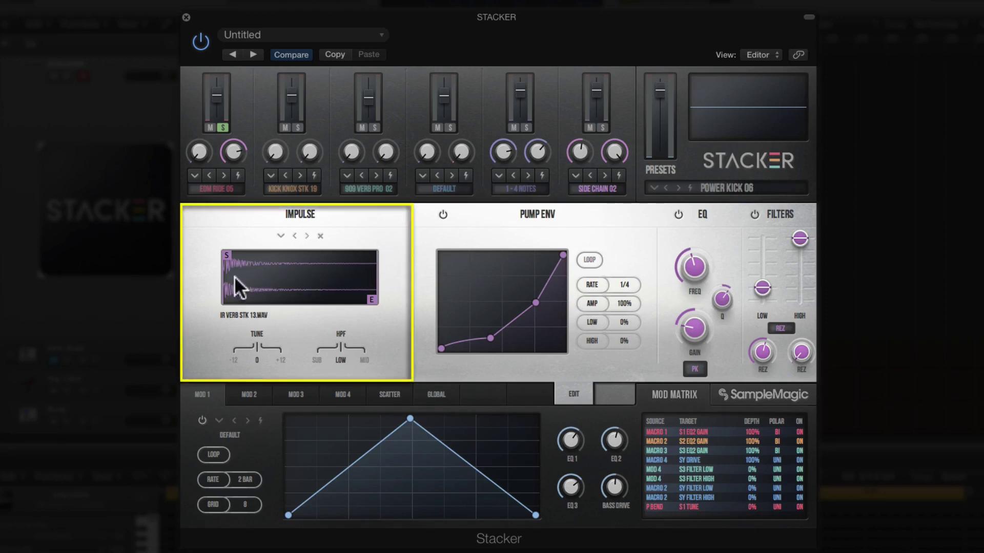
Step: Step forward through the impulse responses in the impulse channel until IR Verb STK 04.wav is loaded
click(306, 235)
click(307, 236)
click(307, 236)
click(307, 236)
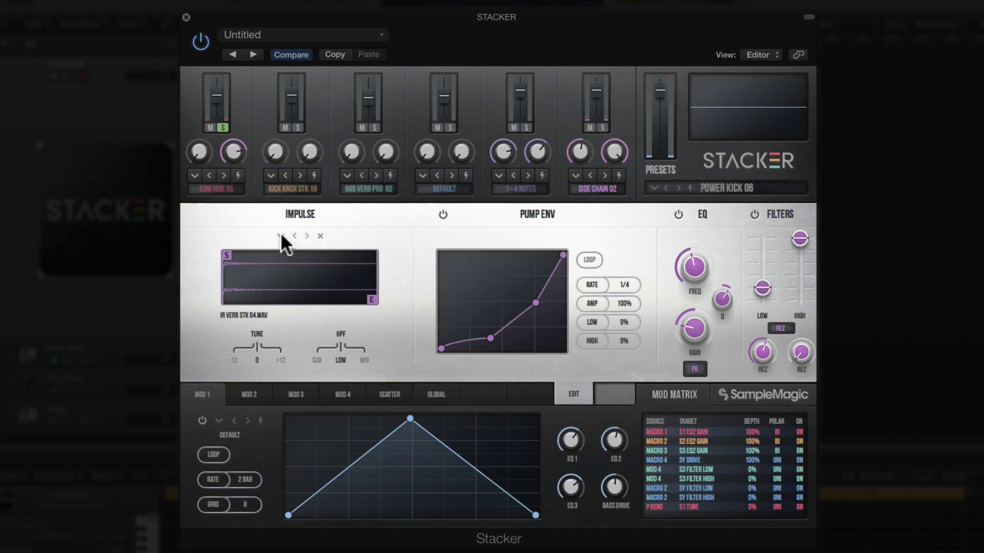
Step: Browse the impulse files in the IR VERB STK folder and cancel the file selection
click(281, 236)
click(425, 246)
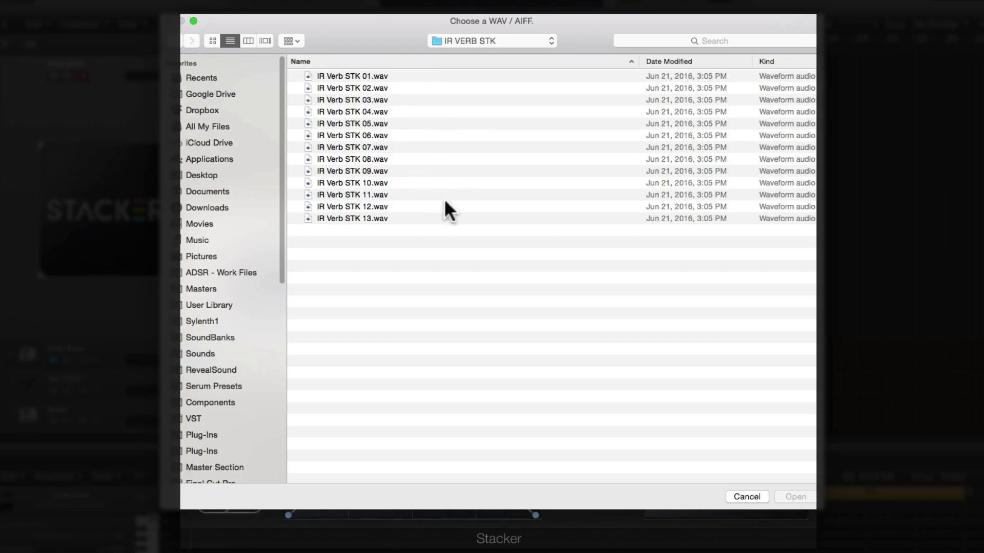
click(742, 497)
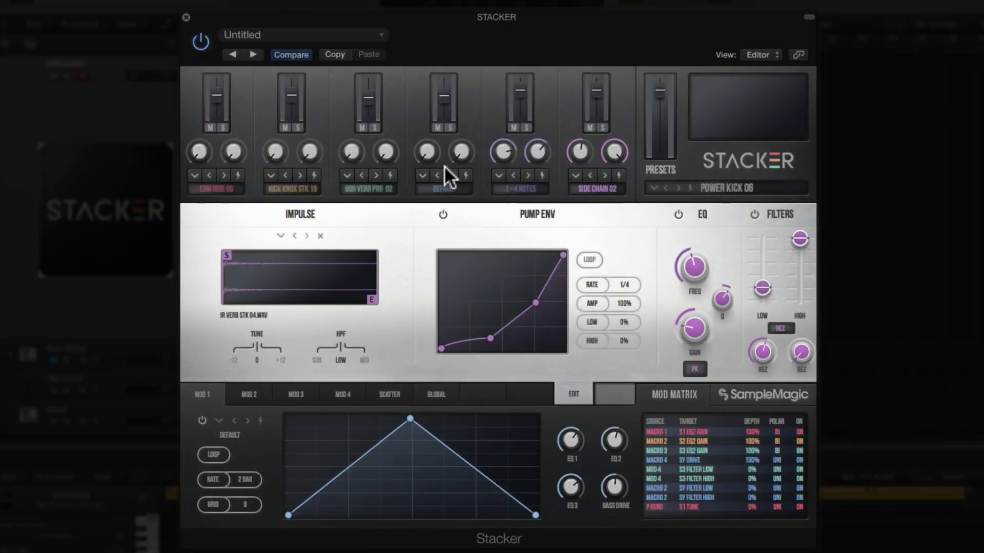
Step: Play back the full patch with all channels sounding and stop playback
key(space)
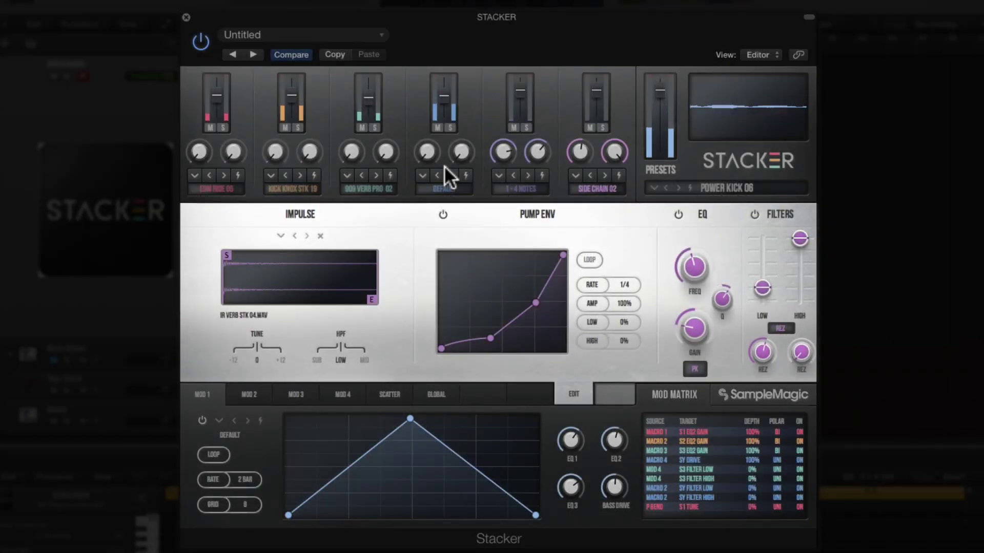
key(space)
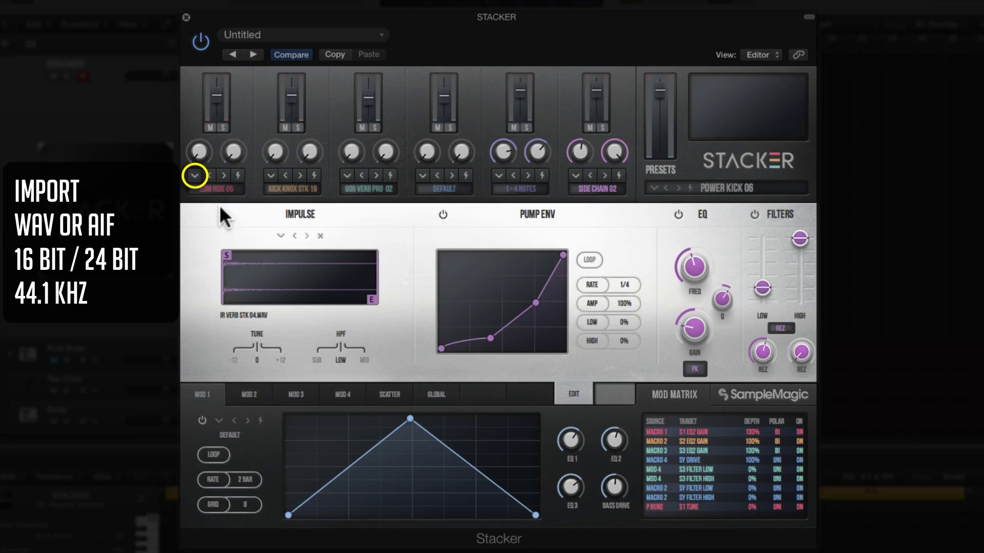
Step: Examine the first channel's options for loading a sample from the library or hard drive, including the AudioFiles folder categories
click(196, 178)
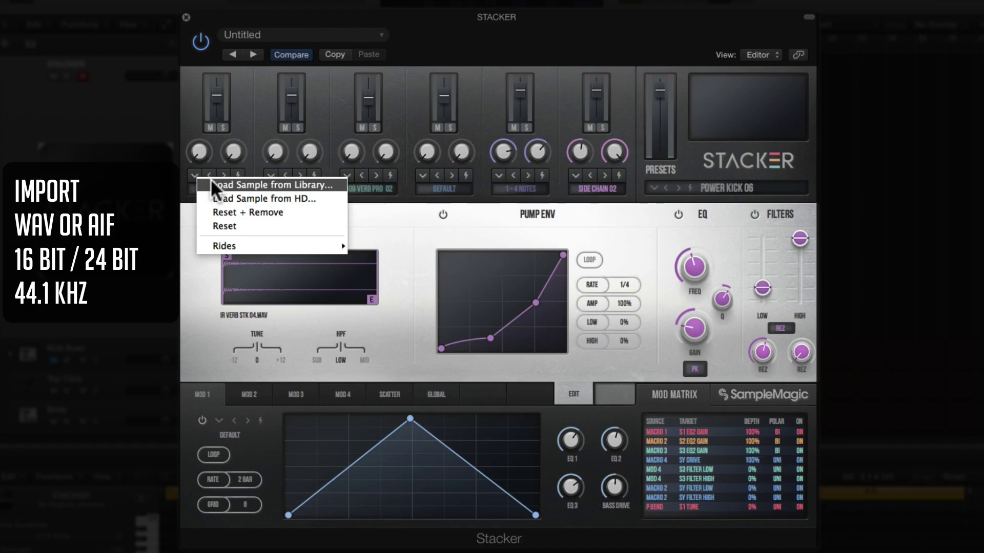
click(211, 181)
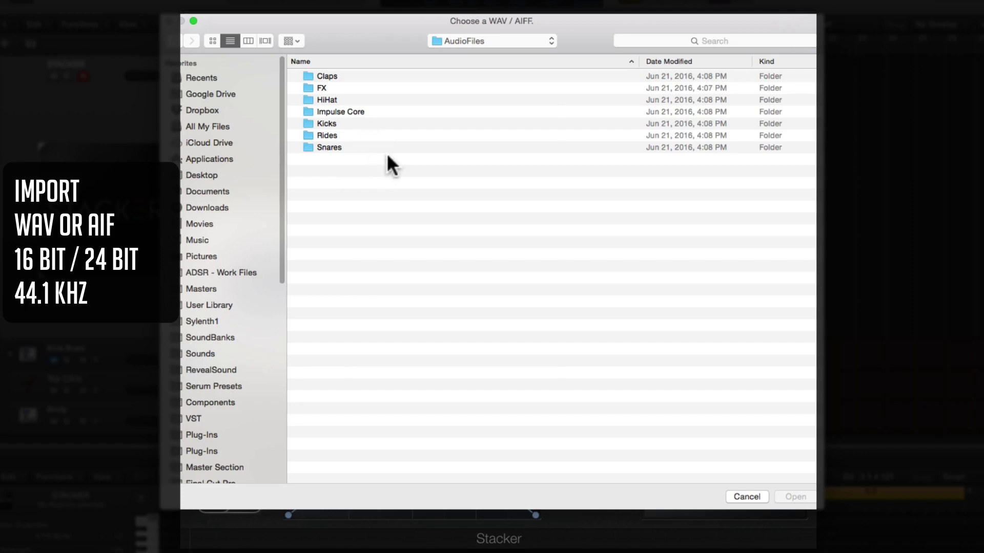
click(748, 497)
click(196, 174)
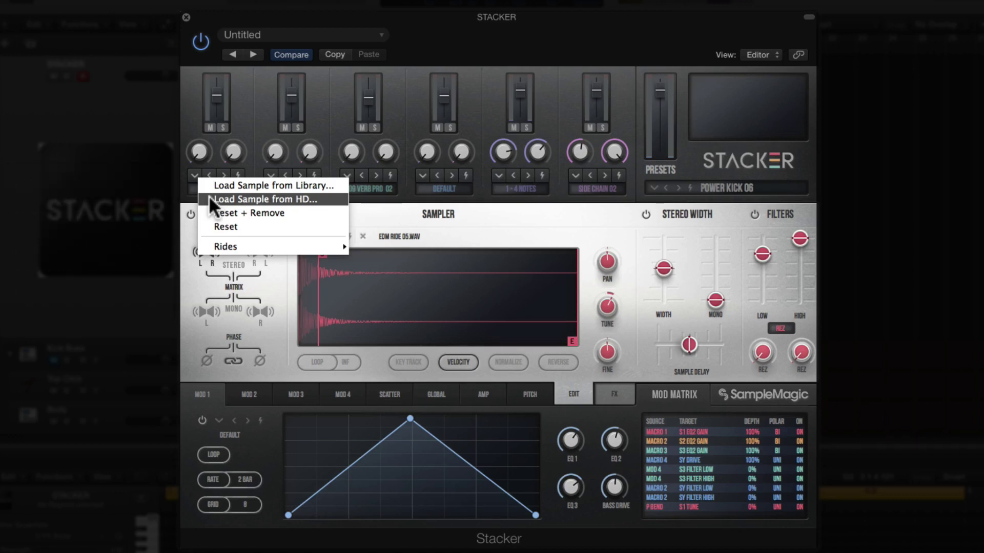
click(192, 198)
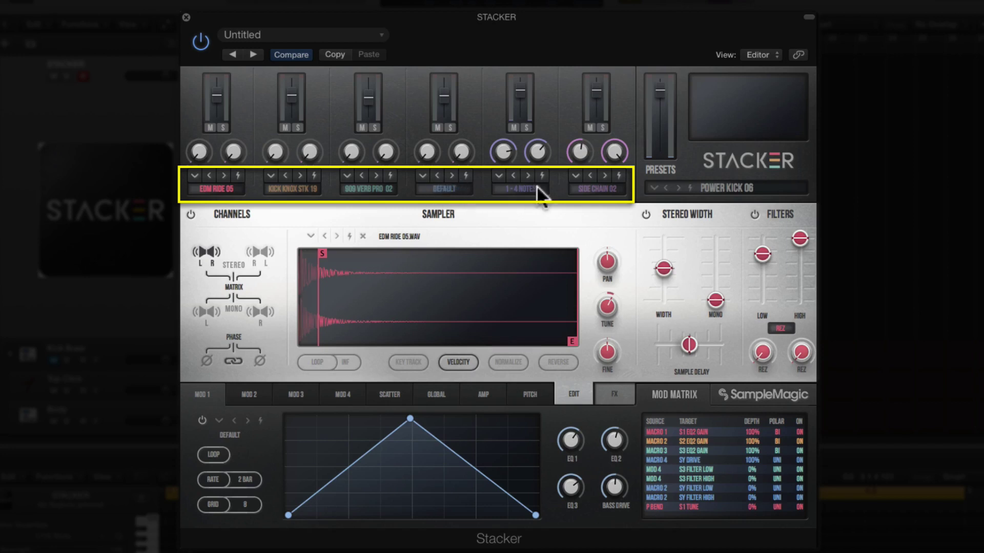
Step: Review the first channel's reset options and its list of Rides presets
click(195, 175)
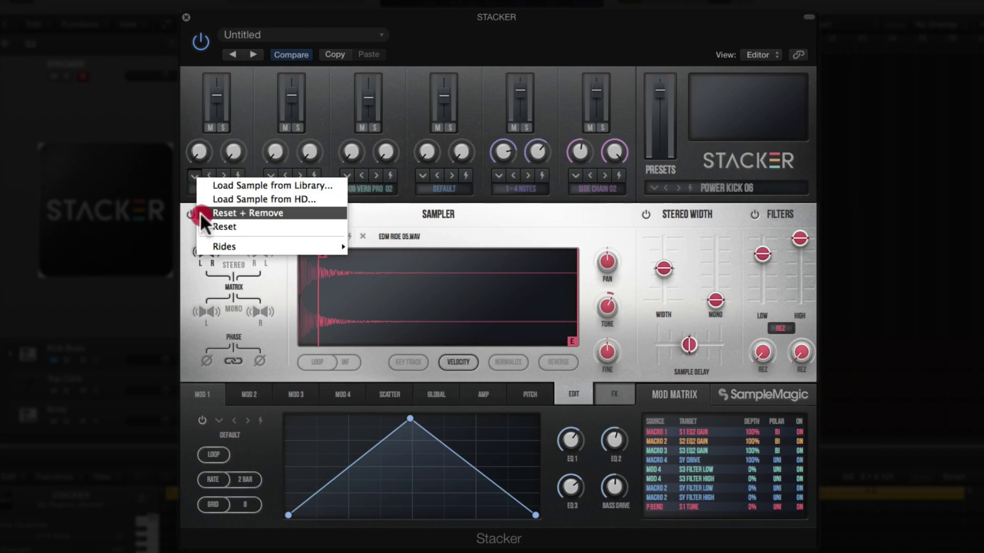
click(201, 213)
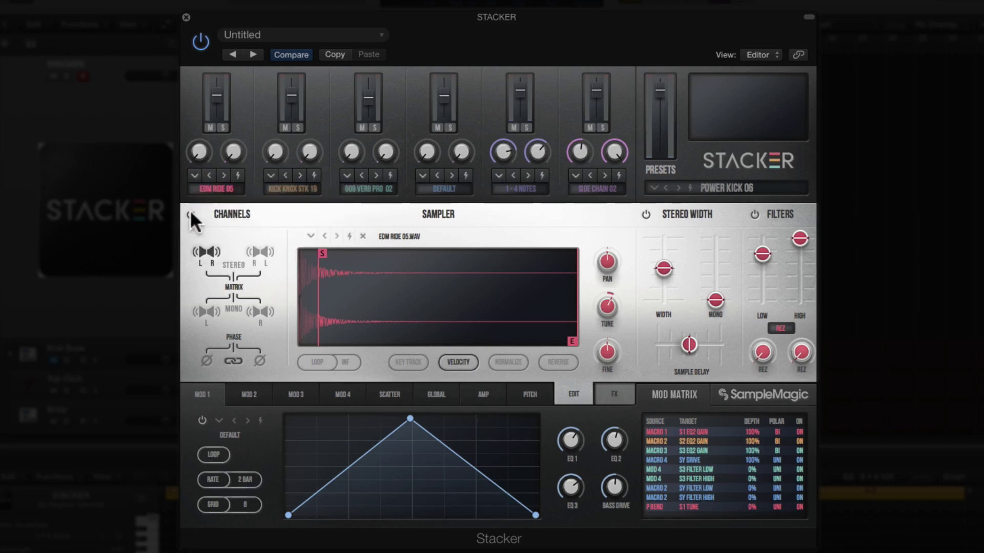
click(195, 175)
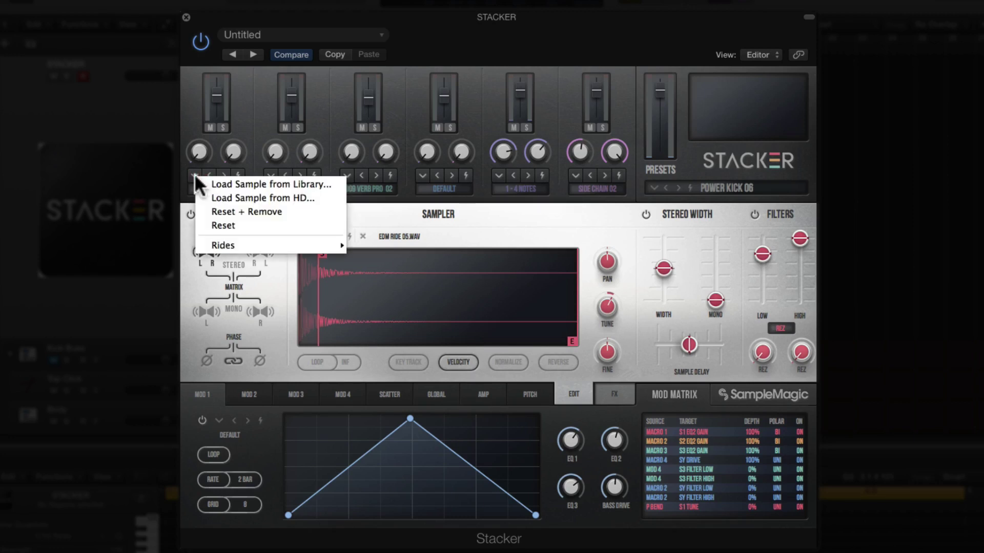
click(185, 174)
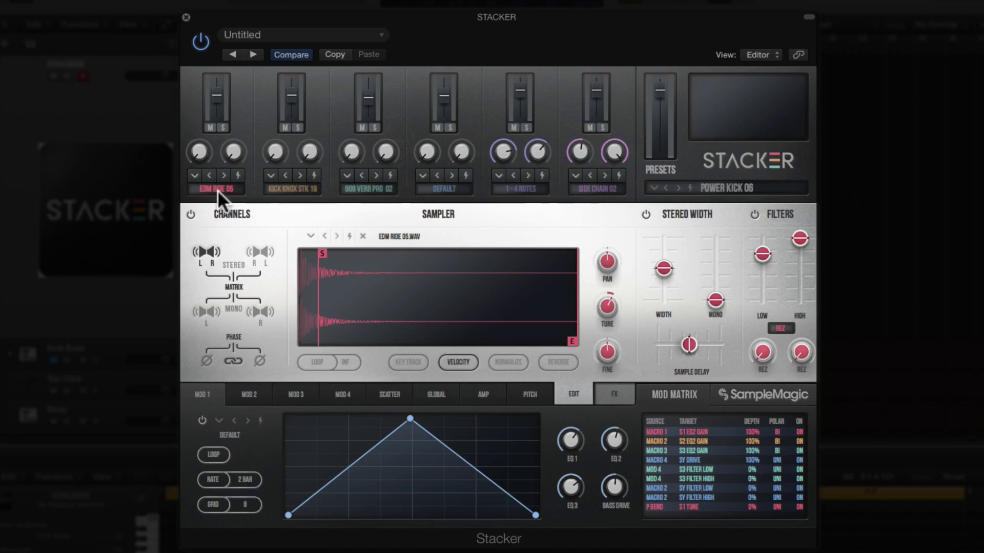
click(193, 175)
mouse_move(209, 245)
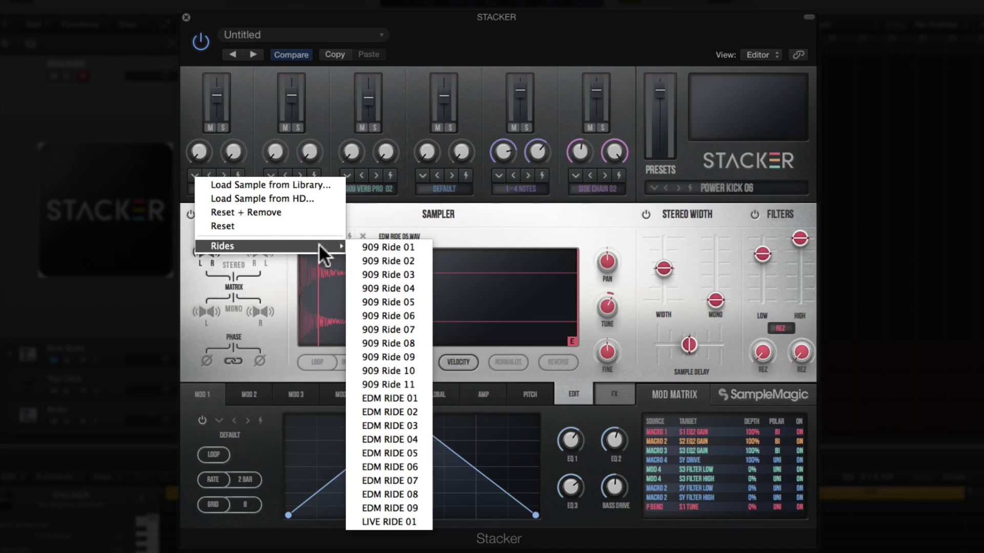
click(290, 261)
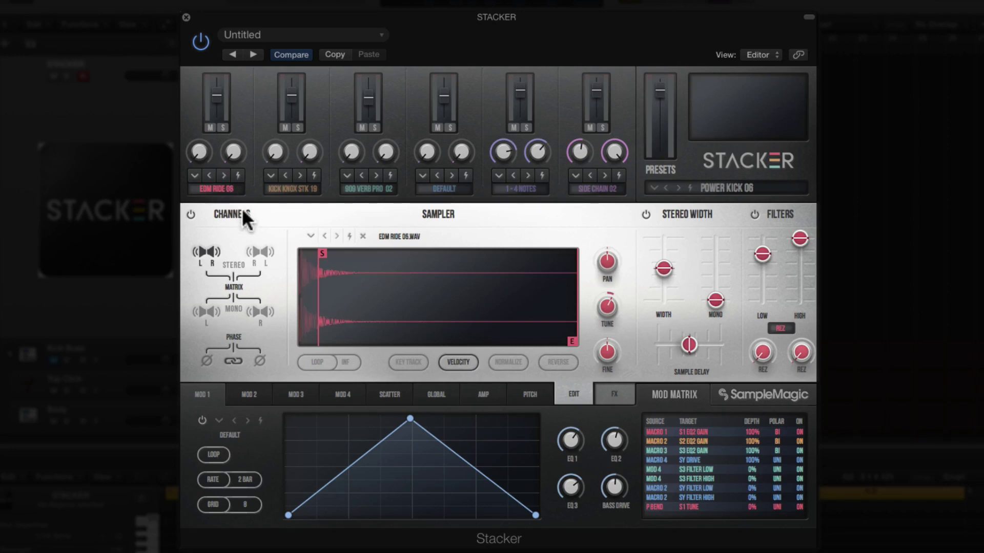
Step: Audition ride presets in the first channel, stepping forward to EDM RIDE 08 and randomizing until EDM RIDE 09 is loaded
click(224, 175)
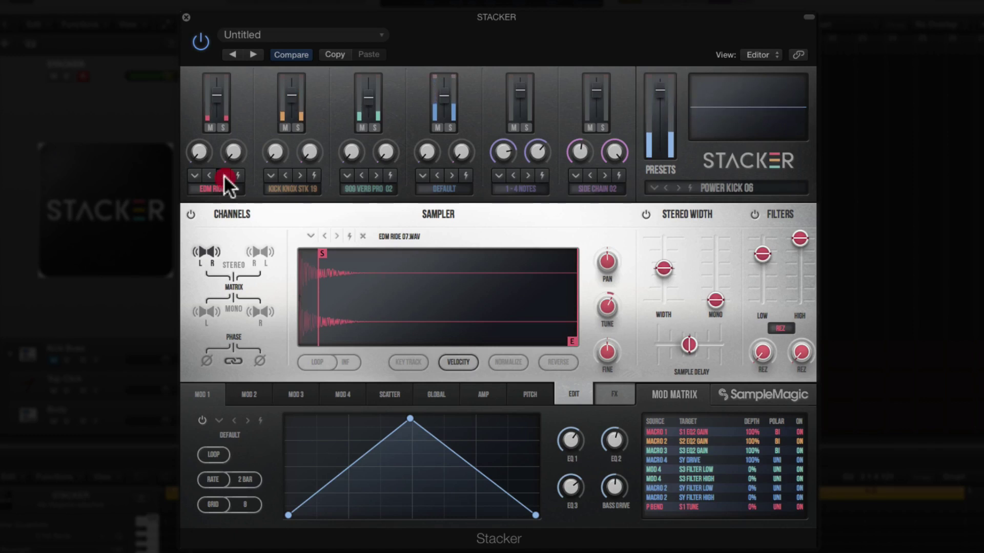
click(224, 175)
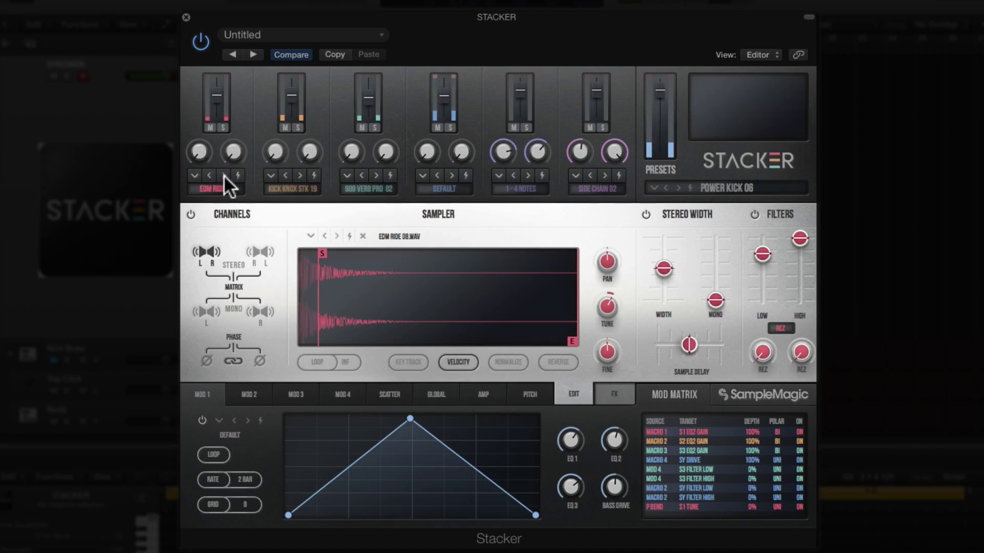
click(238, 176)
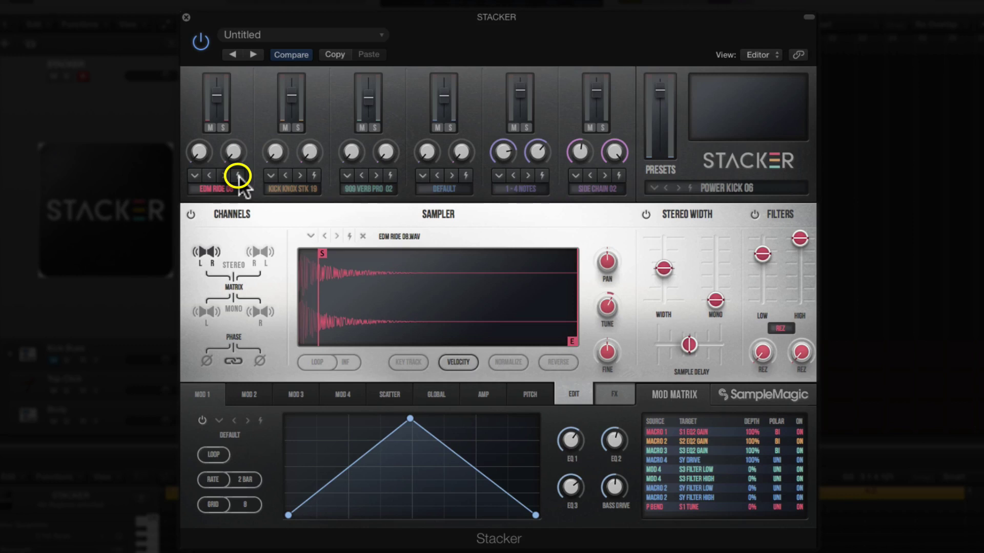
click(237, 176)
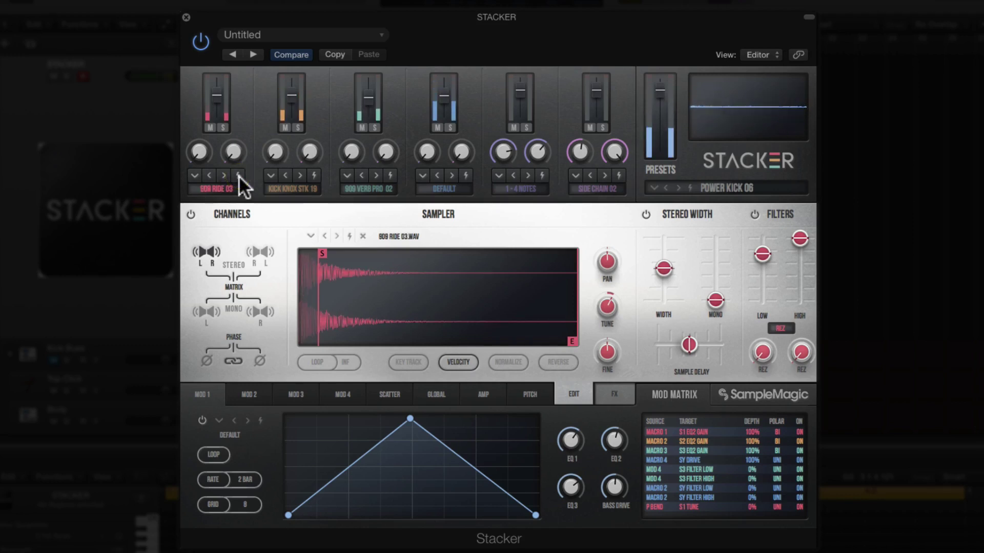
click(239, 175)
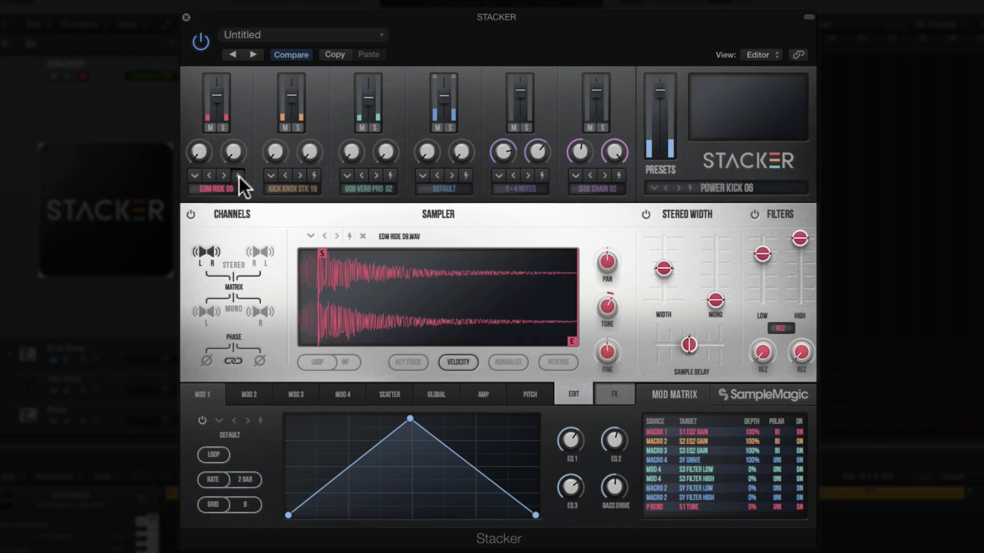
click(238, 175)
click(238, 175)
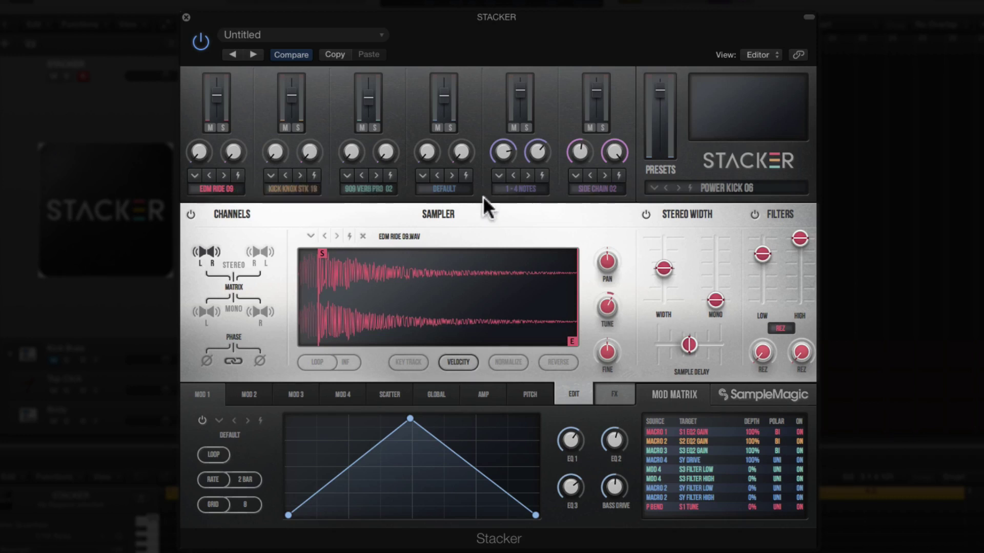
Step: Randomize the second and third sampler channels to load KICK KNOX STK 08 and CLAP 707 XVERB 08
click(314, 175)
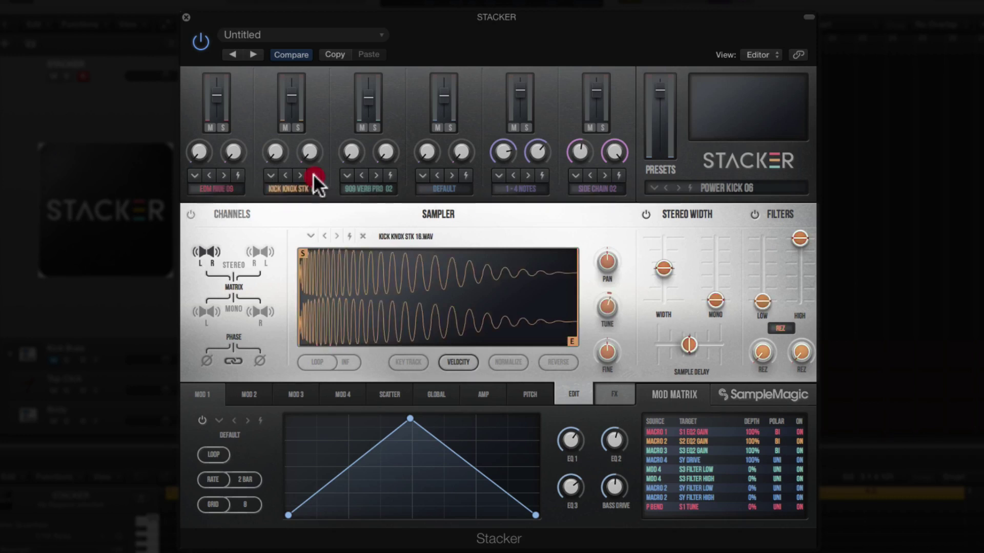
click(390, 175)
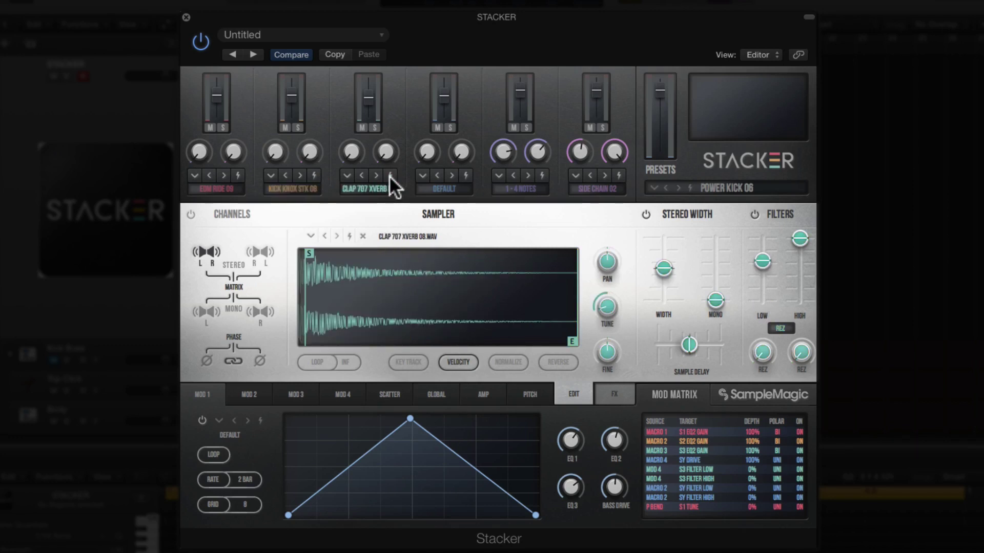
Step: Randomize the synth channel to KICK BASIX 22, the delay to REPEATS and the impulse to HIHATS GLOSS 06, auditioning the sound
click(466, 175)
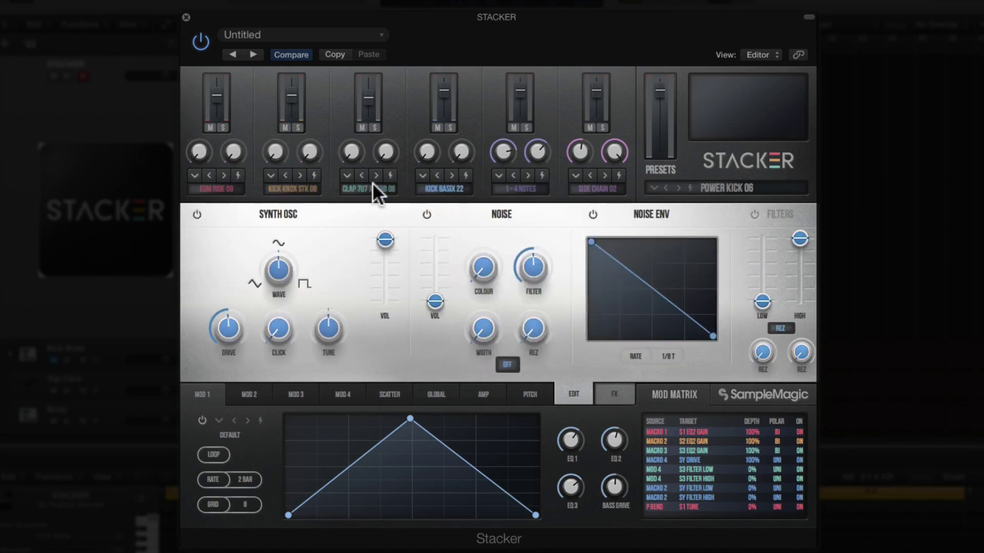
key(space)
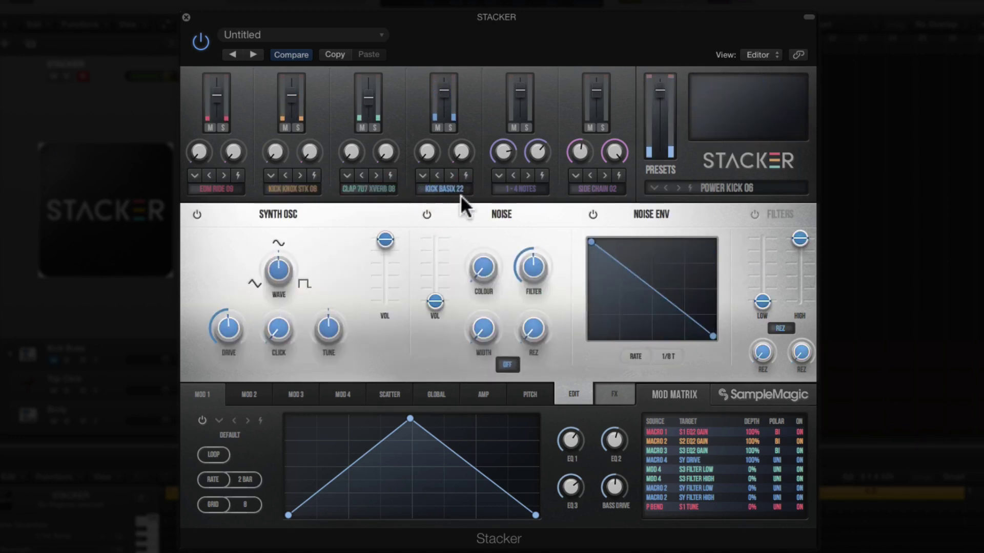
click(542, 175)
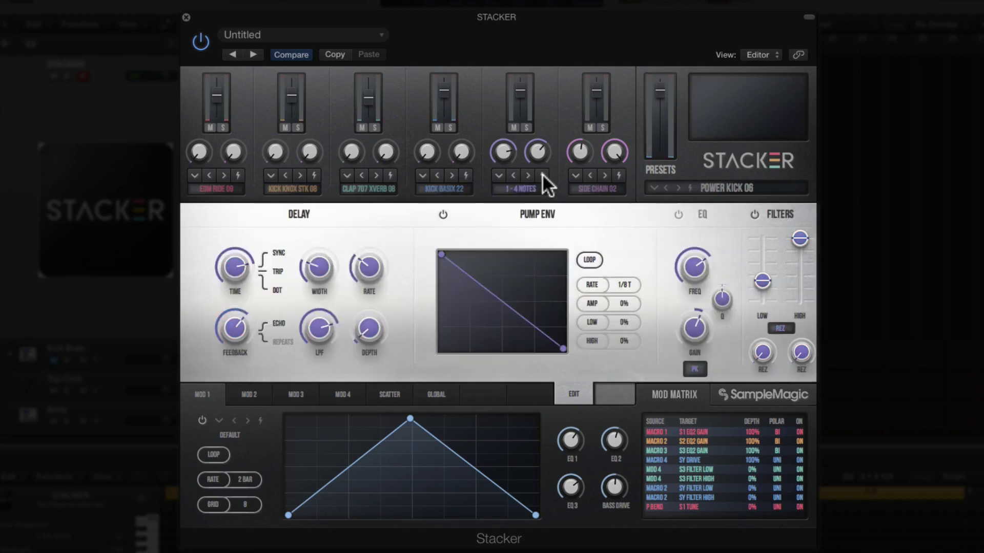
click(619, 175)
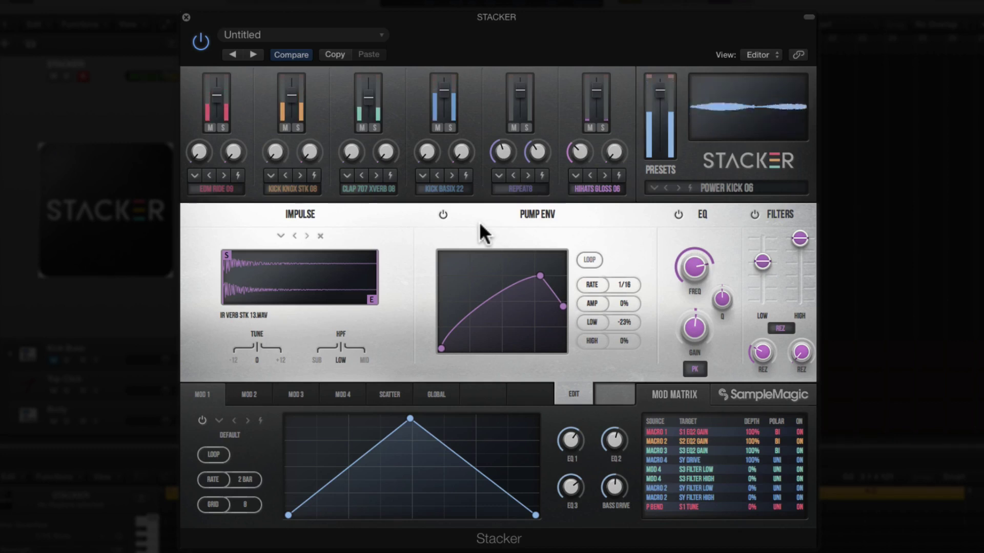
Step: Randomize the first and third sampler channels until the third loads 808 VERB PRO 02, and step the delay channel to its previous preset
click(237, 175)
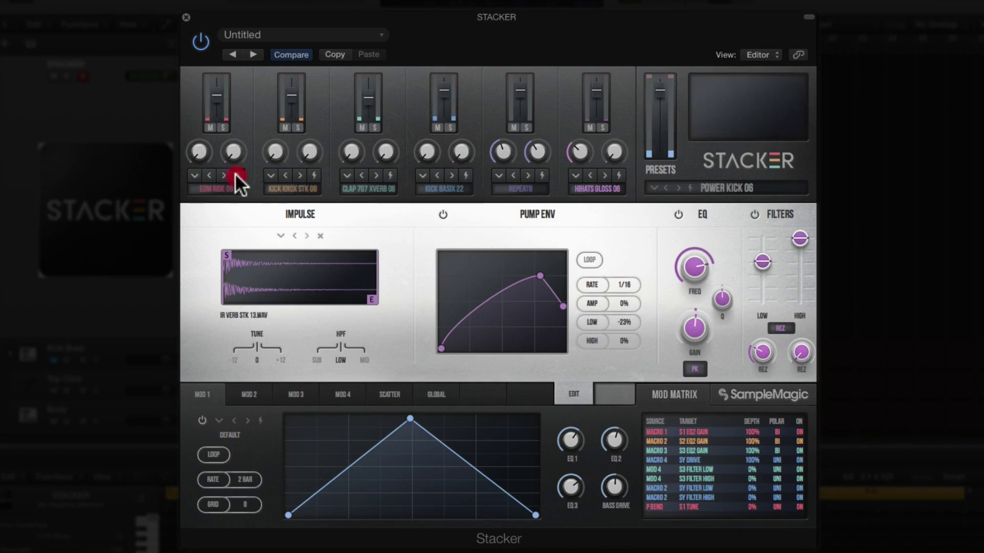
click(390, 175)
click(390, 175)
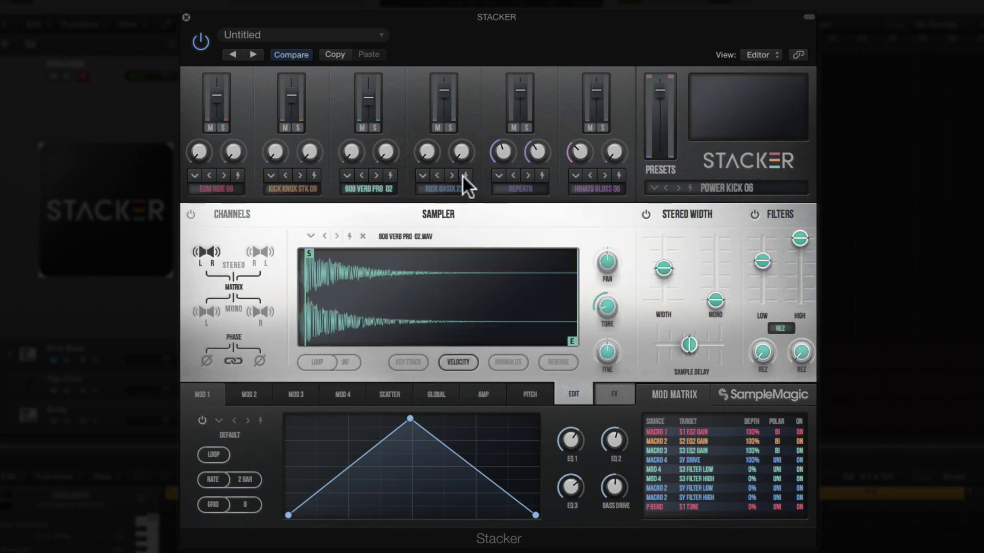
click(515, 175)
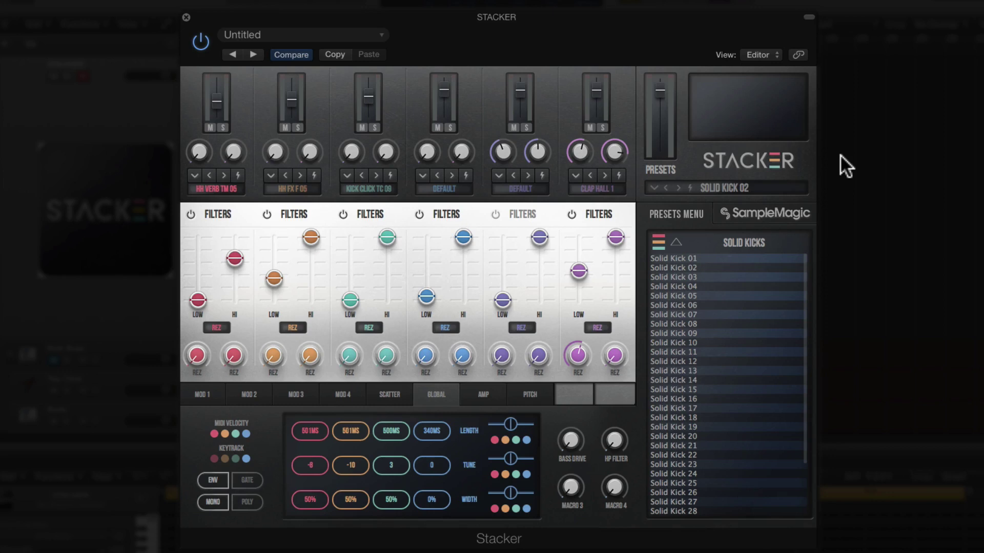
Step: Examine the edit and FX pages of the first and second sampler channels on the Solid Kick 02 patch
click(209, 188)
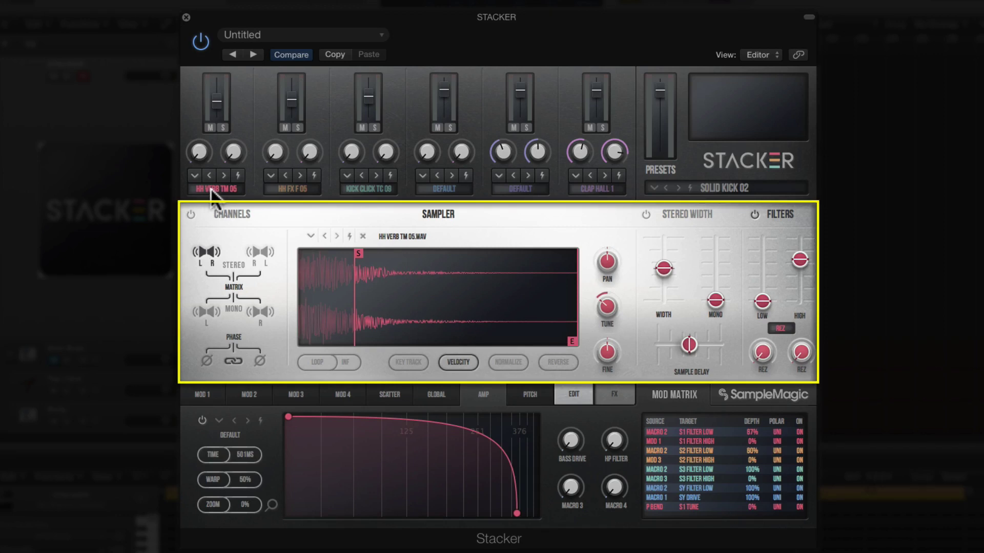
click(210, 190)
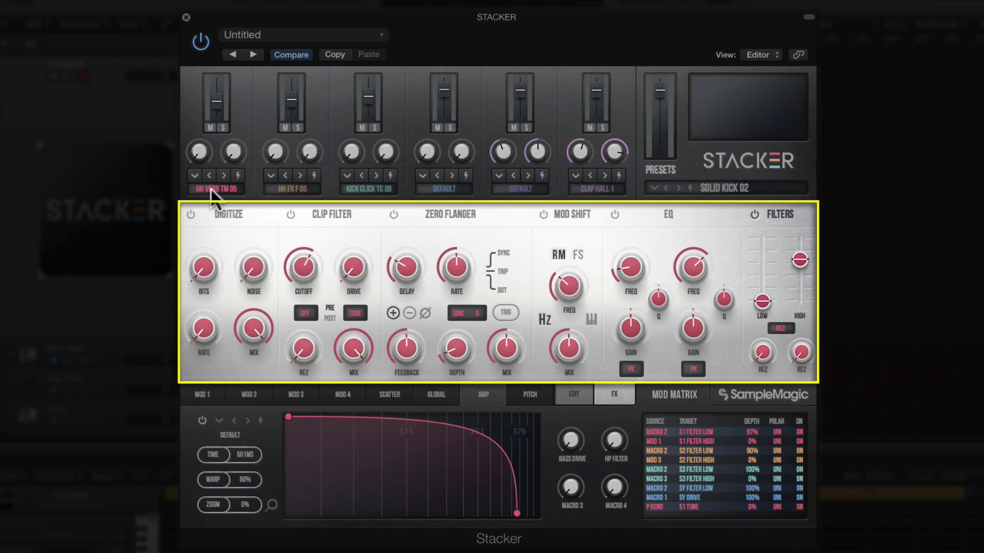
click(286, 190)
click(286, 189)
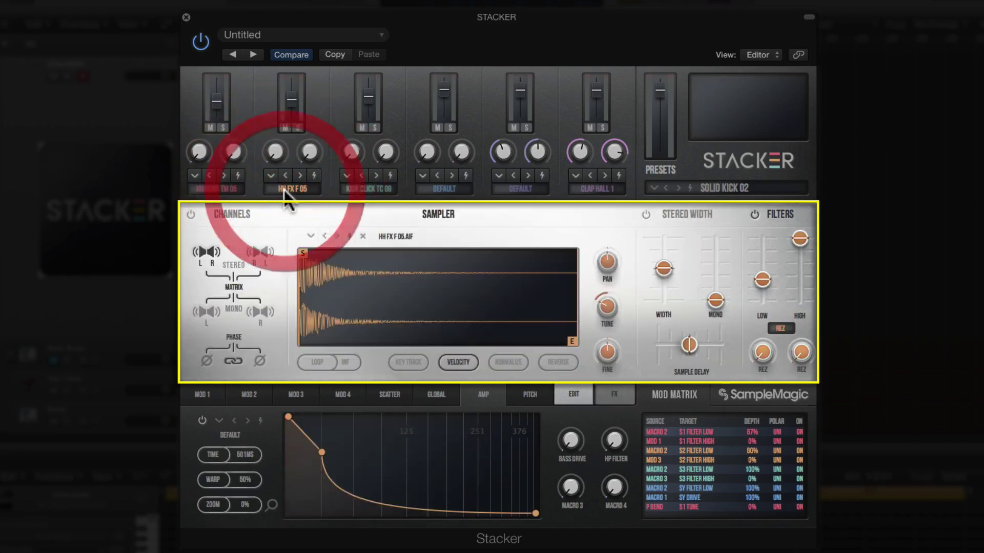
click(286, 189)
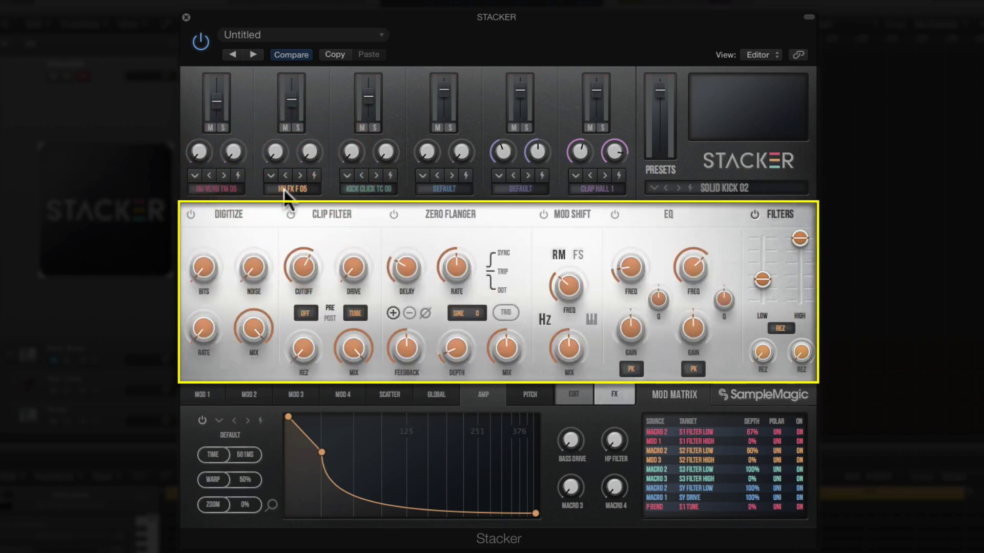
Step: Examine the FX and edit pages of the third sampler channel and the synth channel
click(360, 191)
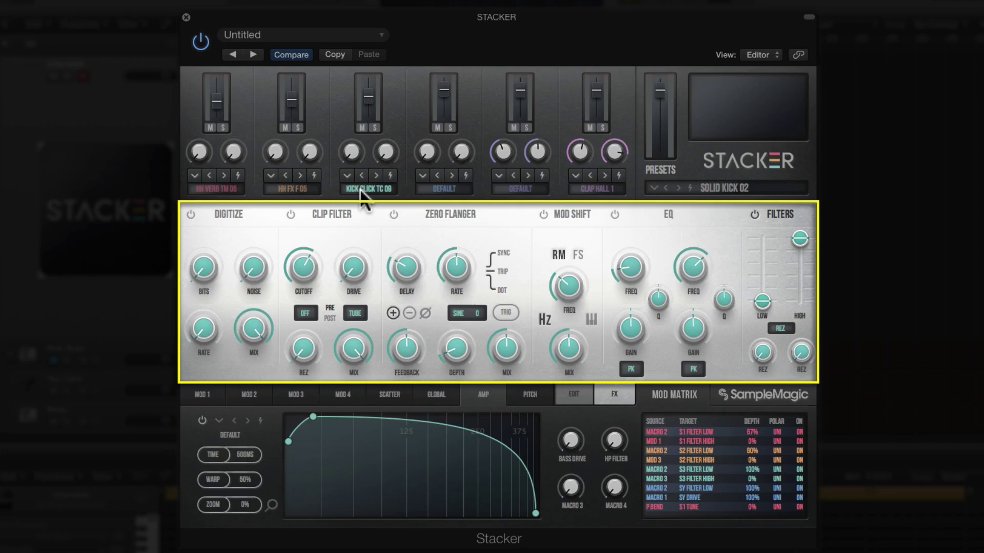
click(360, 190)
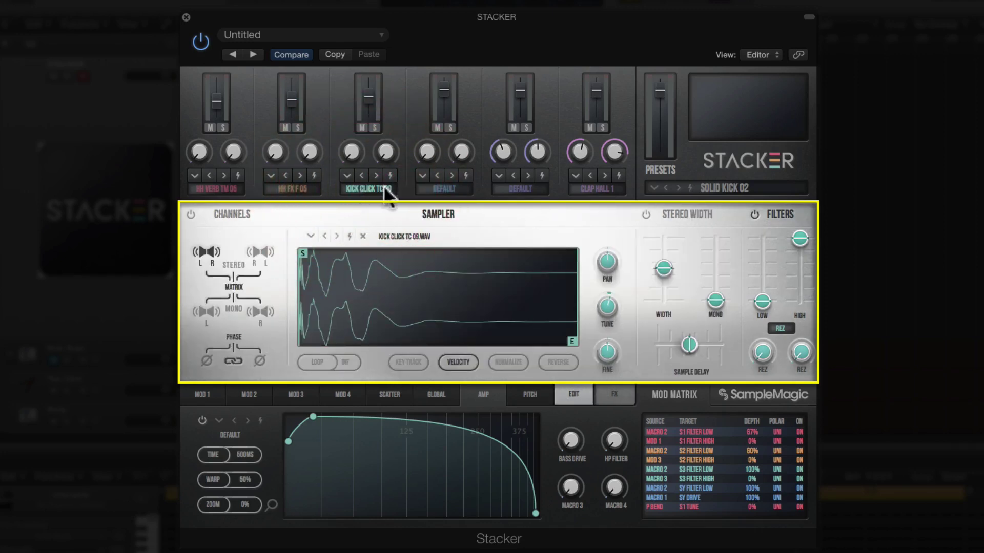
click(429, 189)
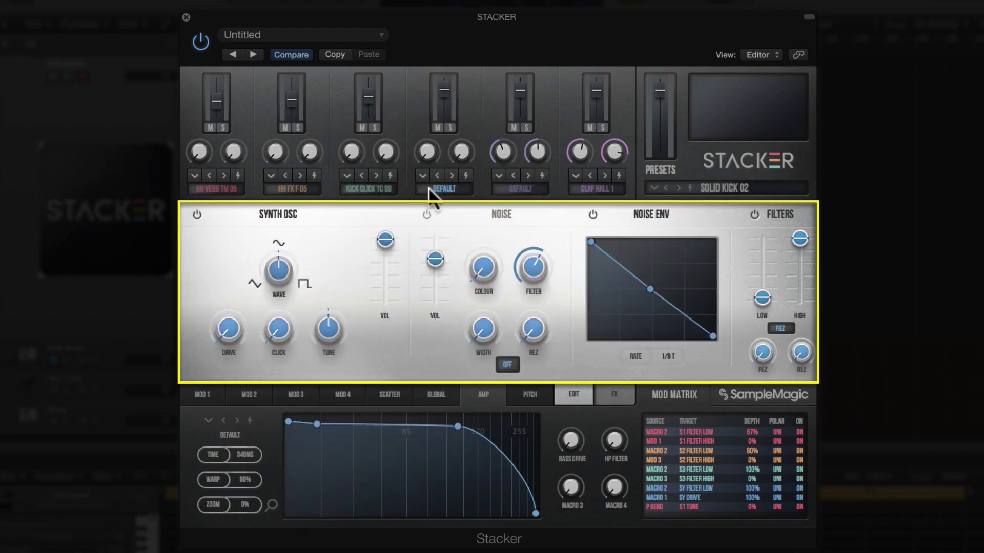
click(429, 189)
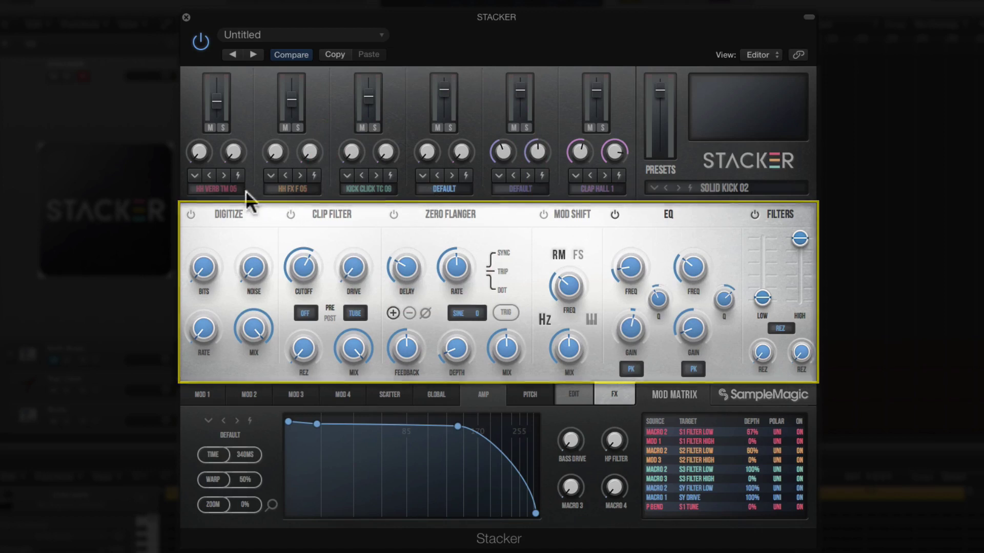
Step: Try the first sampler's Channels section, switching between normal stereo, swapped stereo and left mono, and toggling the left phase inversion
click(227, 189)
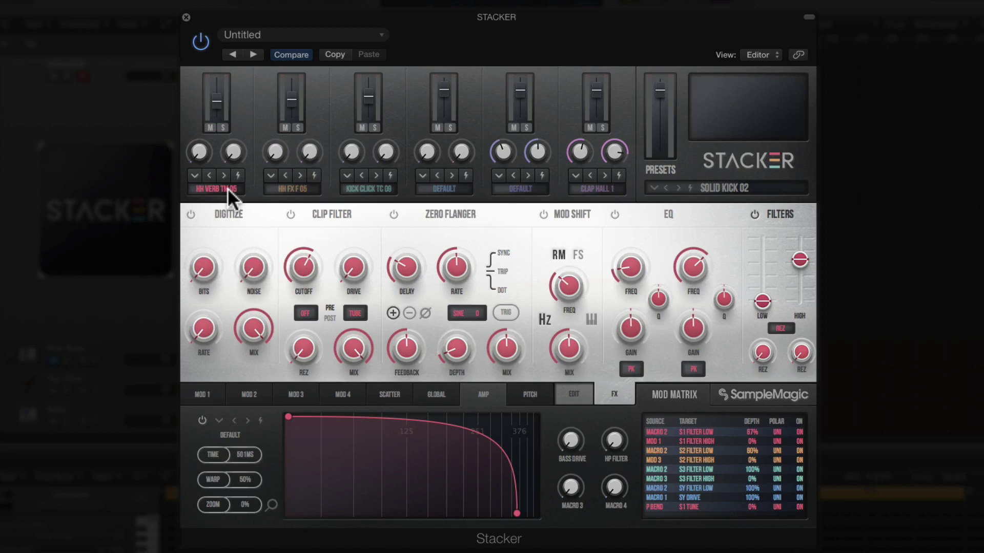
click(208, 190)
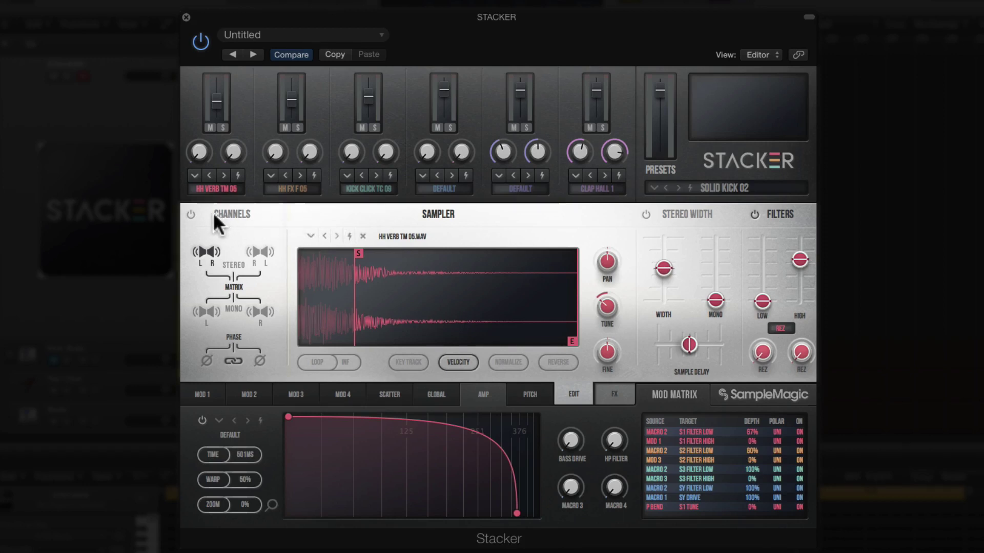
click(191, 215)
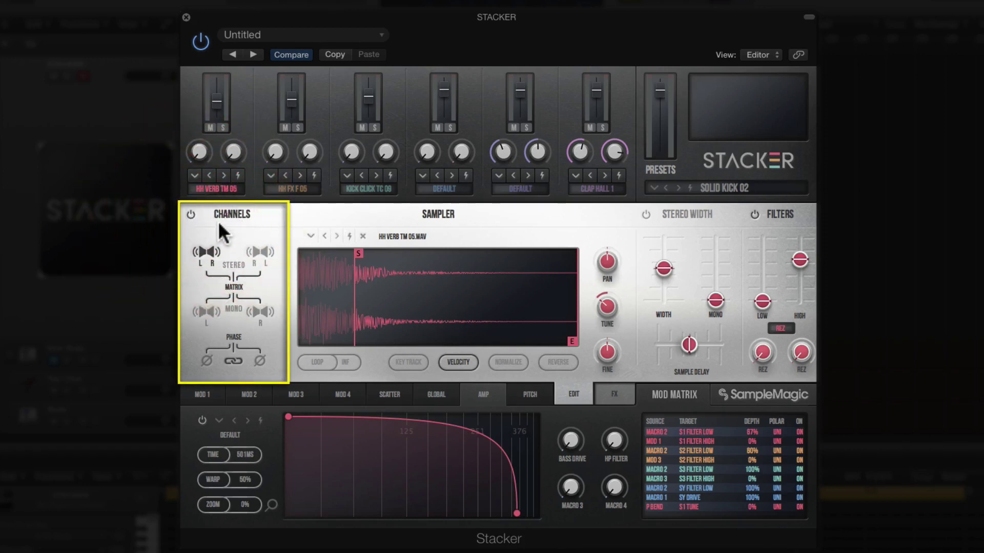
click(208, 251)
click(259, 251)
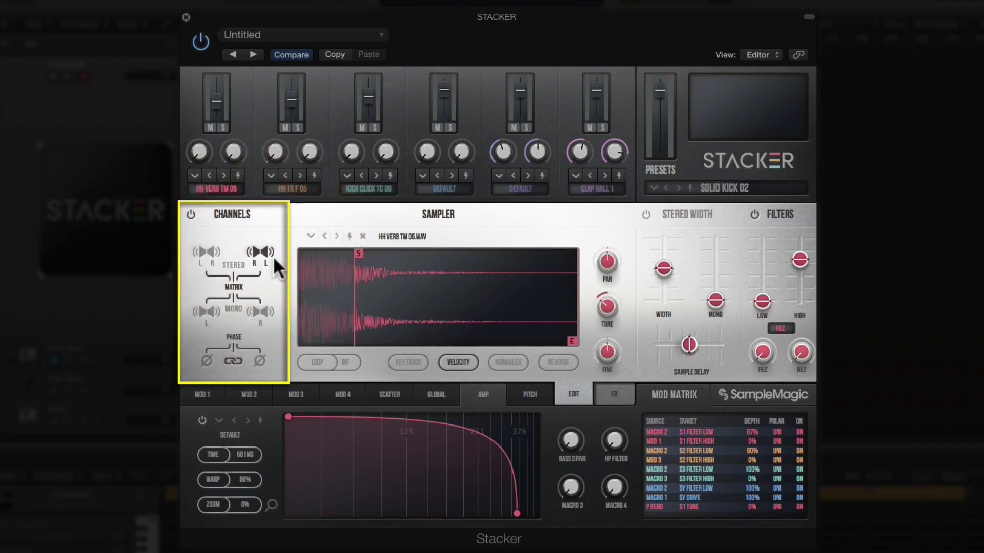
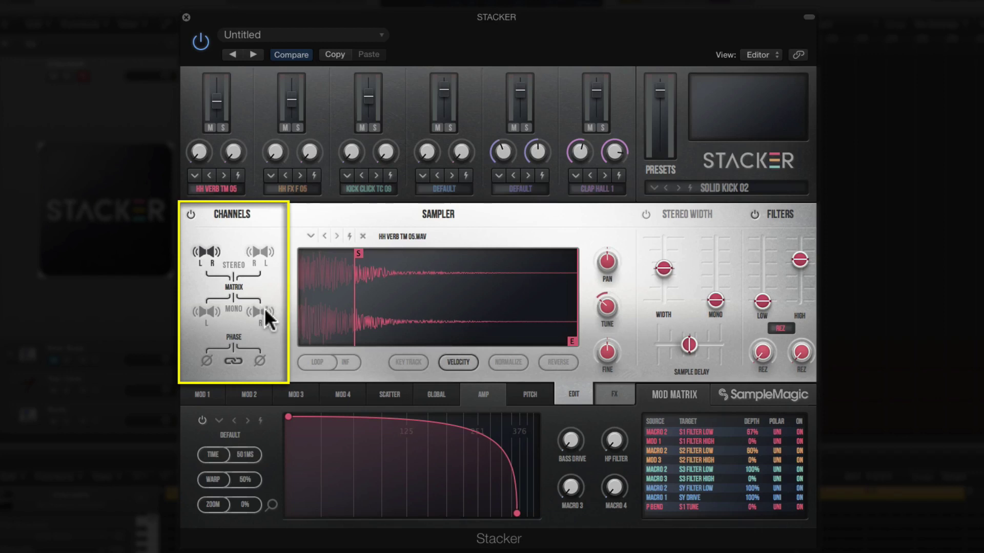
click(209, 312)
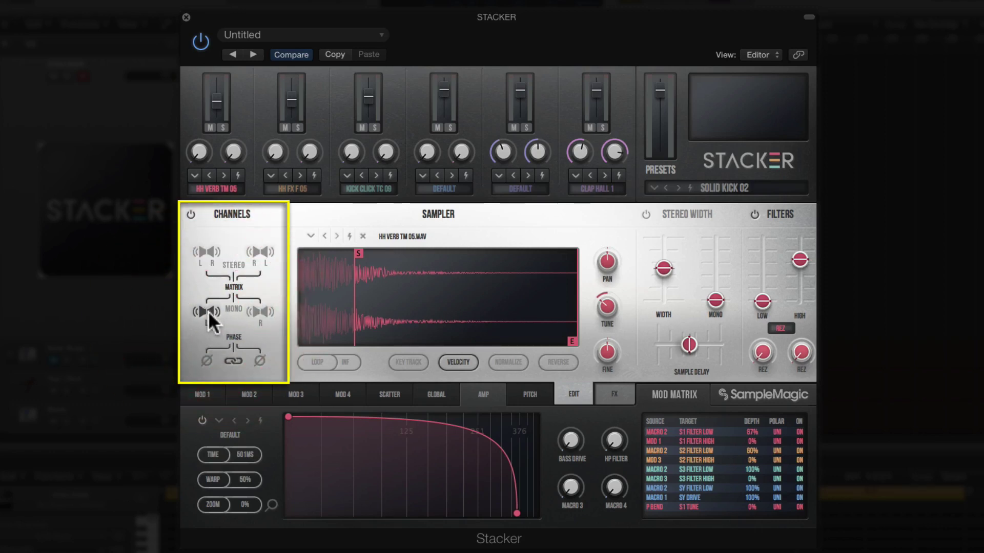
click(207, 251)
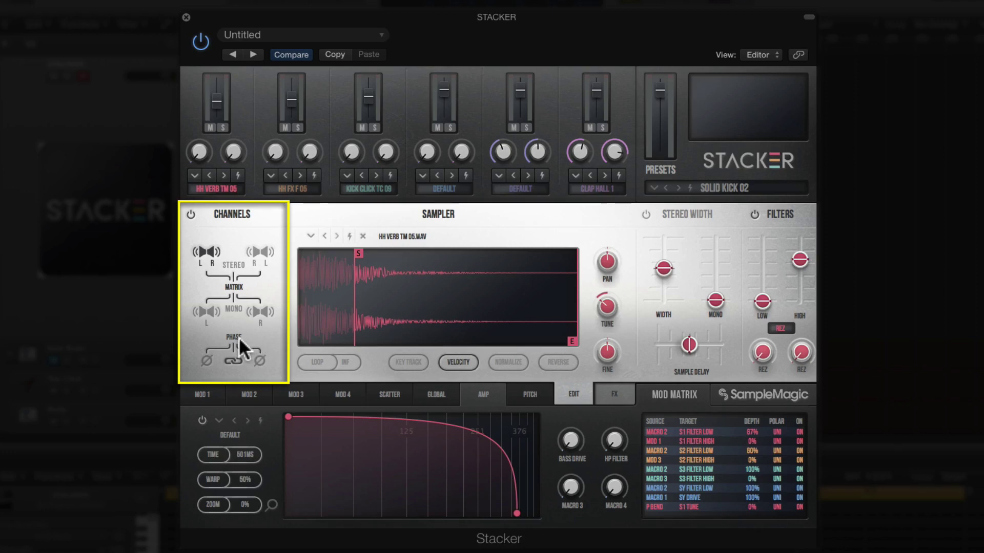
click(208, 360)
click(208, 360)
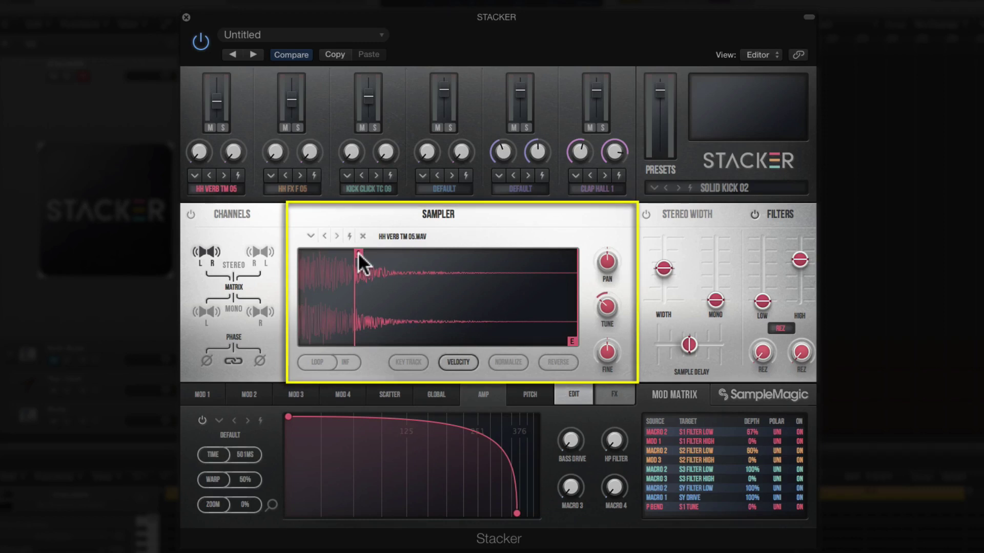
Step: Move the first sampler's start point slightly earlier and enable looping with the loop point just before the middle of the waveform
mouse_move(358, 252)
mouse_down()
mouse_move(346, 254)
mouse_move(369, 255)
mouse_move(325, 256)
mouse_move(368, 257)
mouse_move(333, 259)
mouse_move(349, 259)
mouse_up()
mouse_move(573, 345)
mouse_down()
mouse_move(442, 330)
mouse_move(555, 333)
mouse_move(461, 339)
mouse_move(537, 333)
mouse_move(584, 344)
mouse_up()
click(325, 360)
mouse_move(433, 296)
mouse_down()
mouse_move(361, 297)
mouse_move(430, 309)
mouse_move(411, 307)
mouse_up()
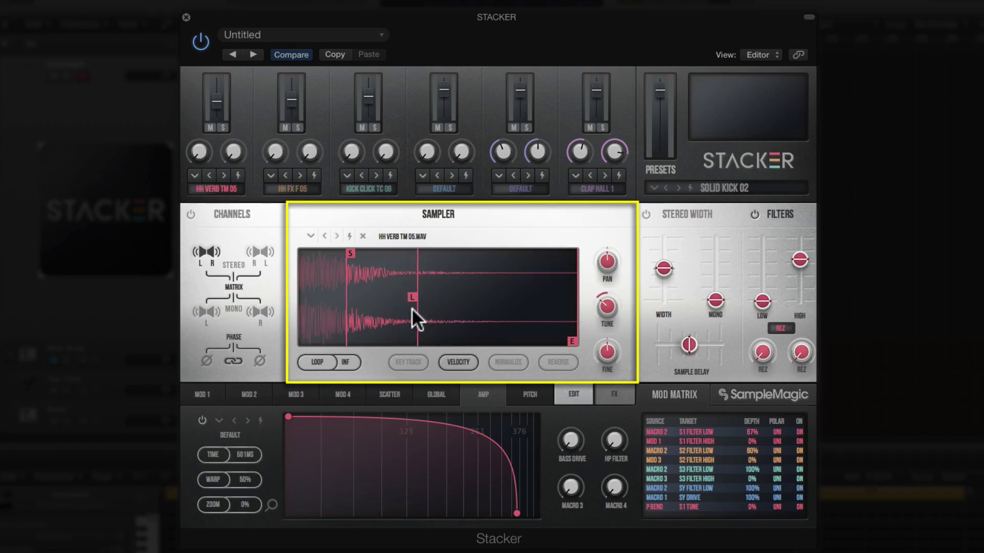
mouse_move(577, 438)
mouse_move(420, 299)
mouse_down()
mouse_move(382, 295)
mouse_move(416, 302)
mouse_up()
Step: Set the modulation matrix's first row to source Macro 1 and target Sample 1 Loop
mouse_move(574, 436)
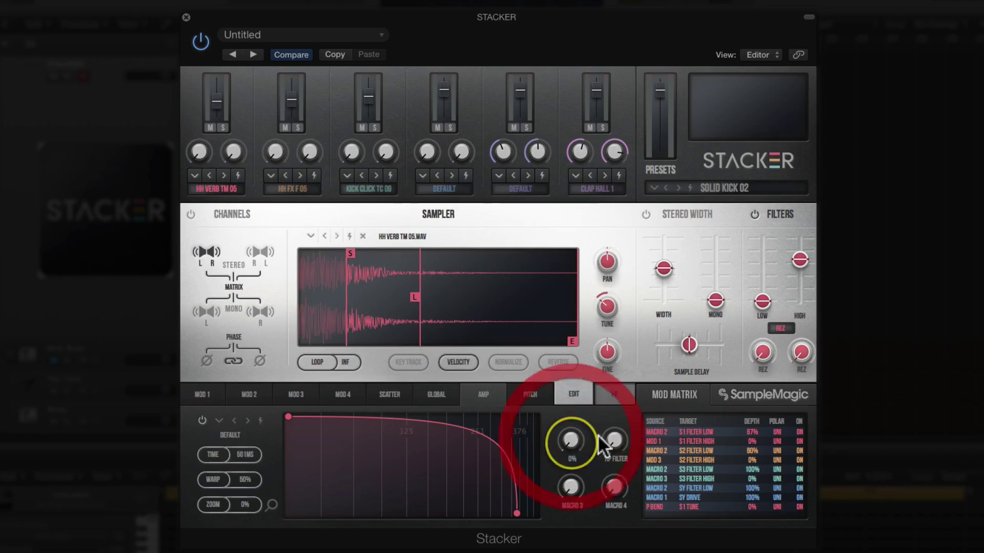
click(659, 430)
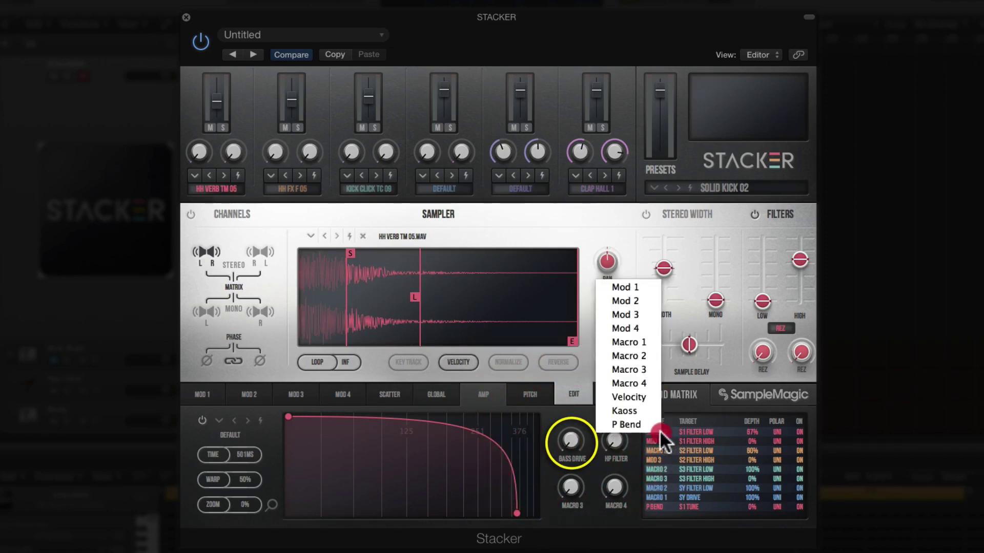
click(644, 342)
click(687, 430)
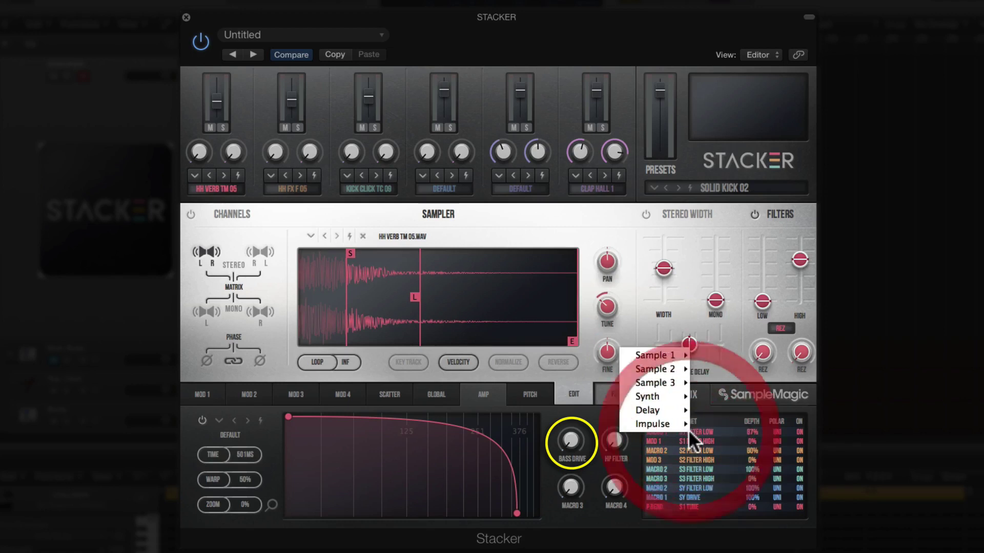
mouse_move(681, 349)
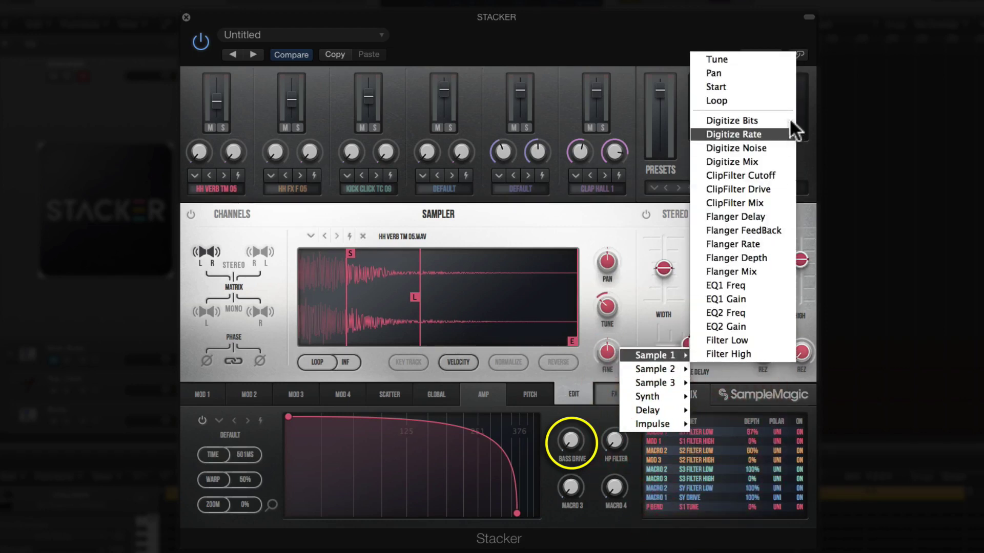
click(788, 100)
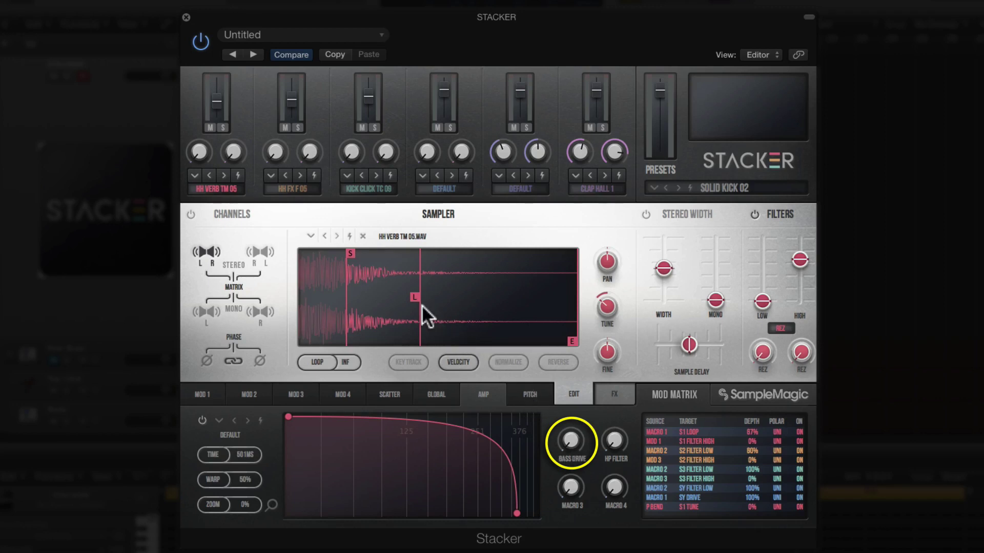
Step: Solo the first channel and shift its loop point back and forth while trying the Macro 1 knob on the loop
click(222, 127)
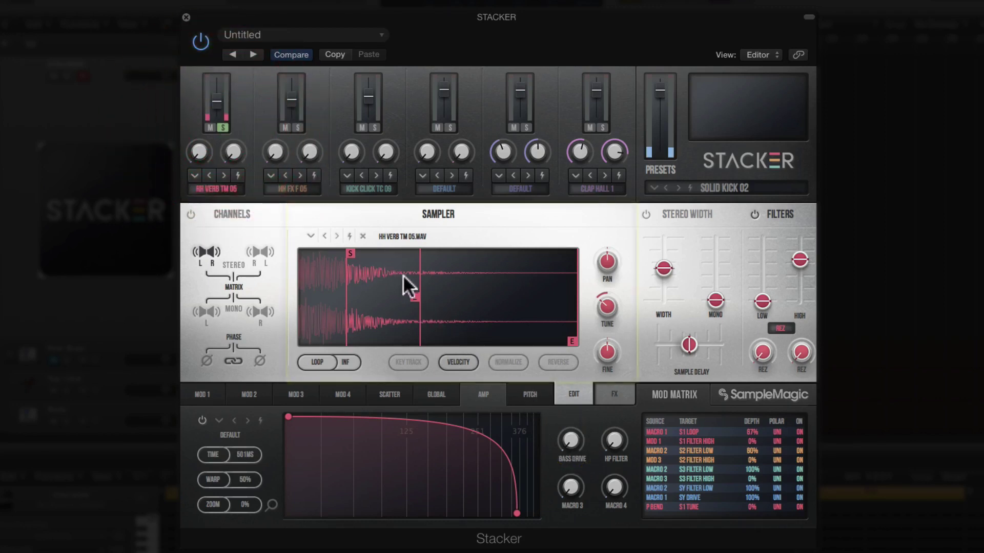
mouse_move(411, 292)
mouse_down()
mouse_move(342, 294)
mouse_move(383, 295)
mouse_up()
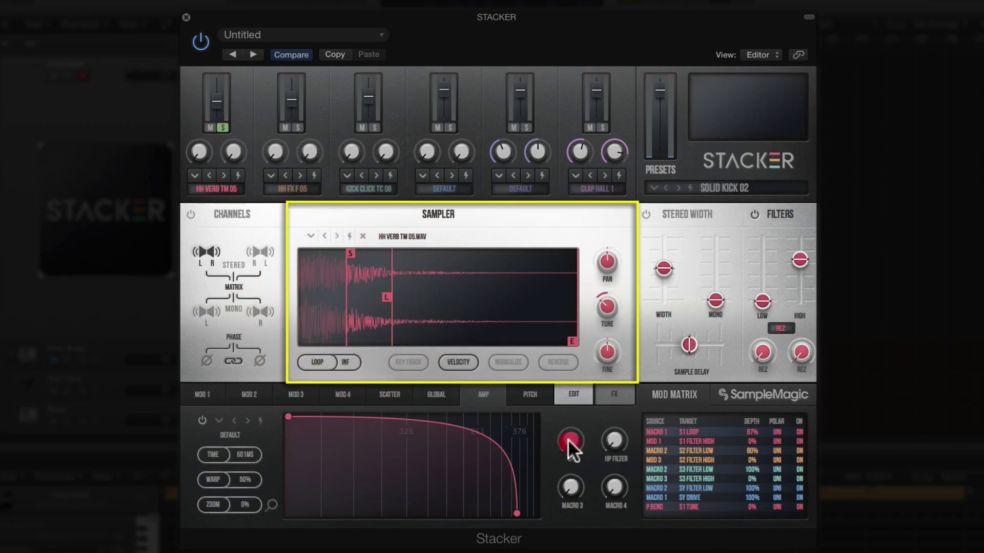
mouse_move(568, 439)
mouse_down()
mouse_move(567, 394)
mouse_move(586, 347)
mouse_move(556, 437)
mouse_up()
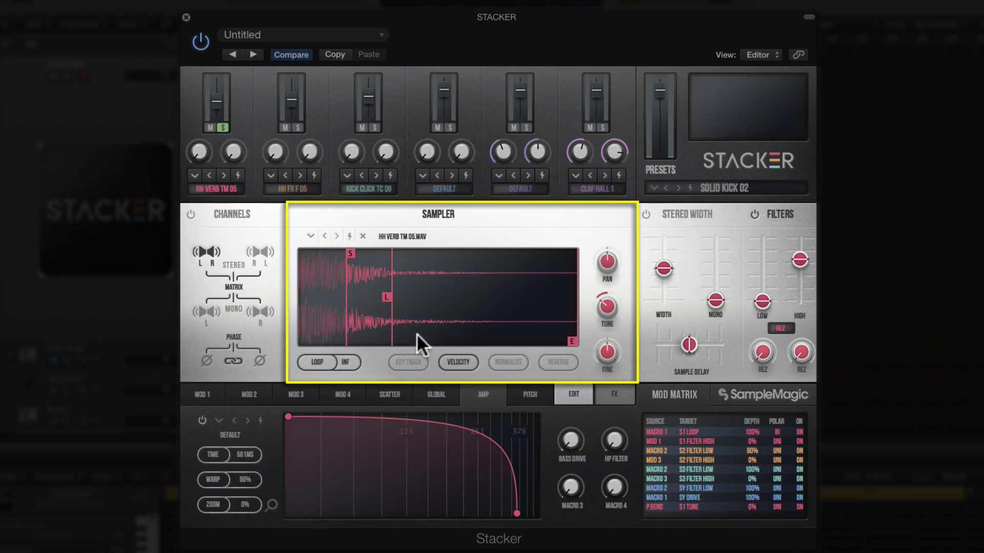
mouse_move(386, 296)
mouse_down()
mouse_move(419, 297)
mouse_move(373, 297)
mouse_move(431, 301)
mouse_move(373, 299)
mouse_move(413, 303)
mouse_up()
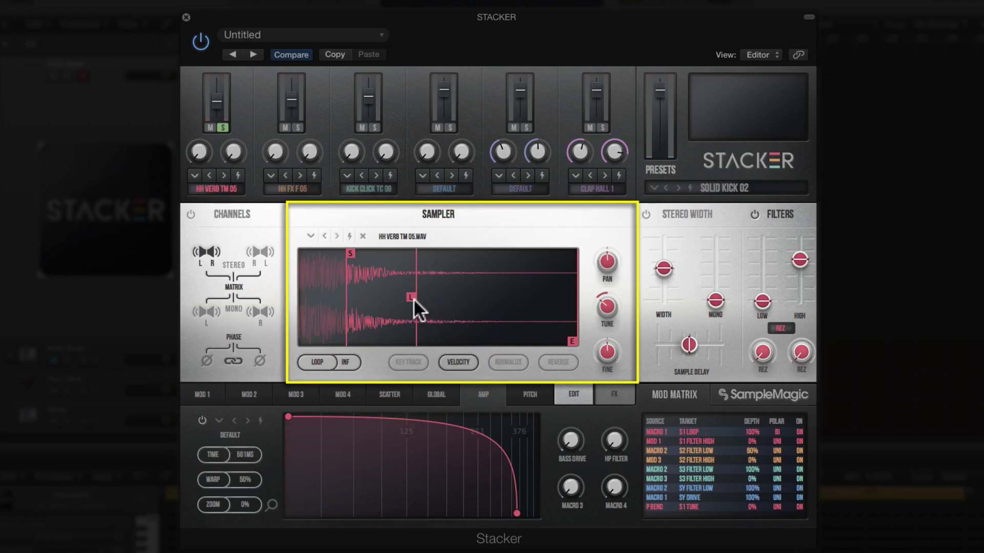
mouse_move(411, 297)
mouse_down()
mouse_move(440, 297)
mouse_move(359, 294)
mouse_move(428, 297)
mouse_up()
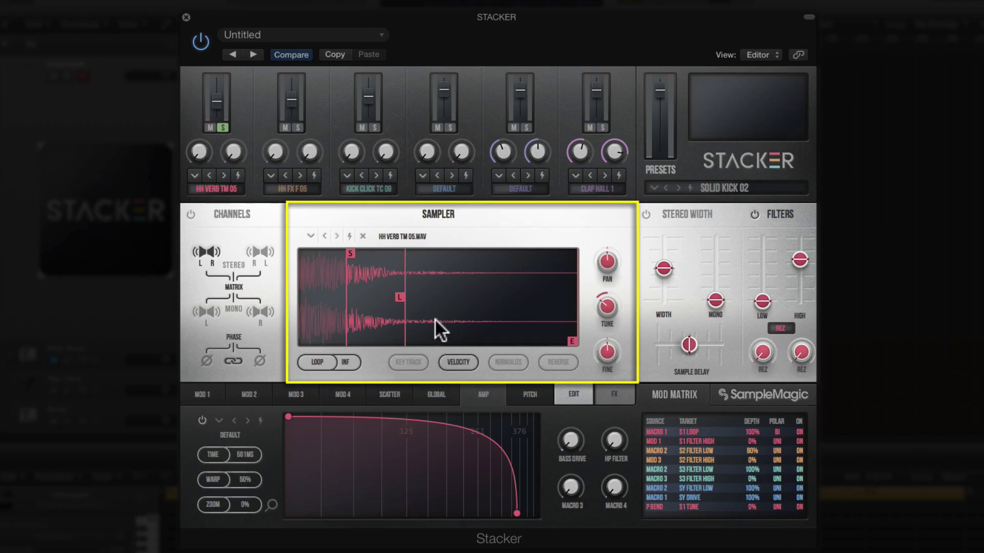
Step: Open the first sampler's WAV/AIFF file chooser and cancel it, then step to the next sample and back
click(310, 235)
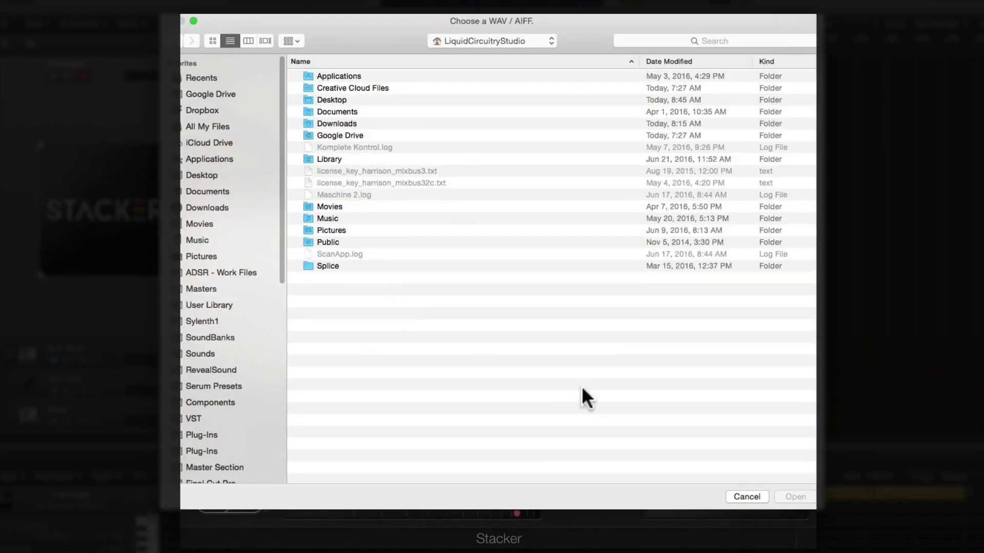
click(753, 496)
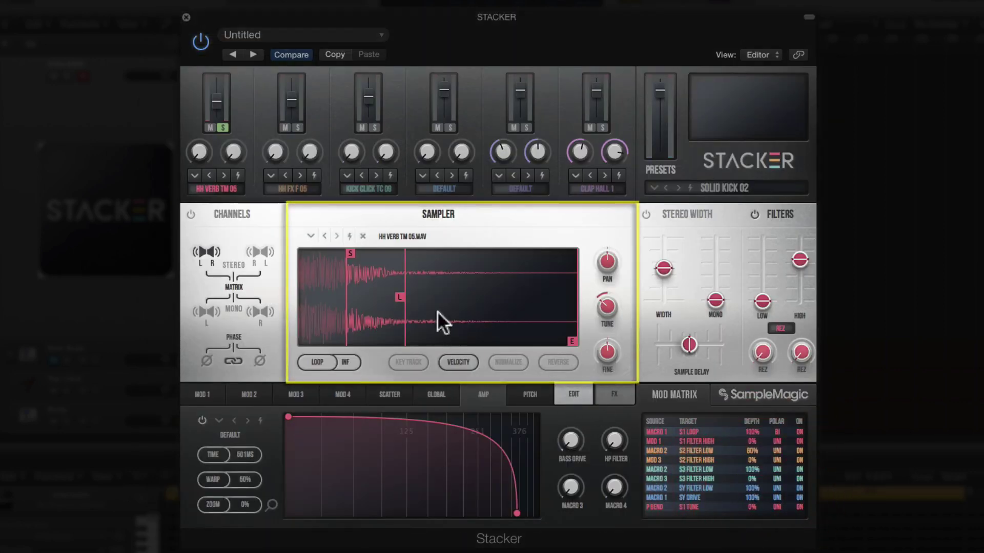
click(336, 235)
click(325, 234)
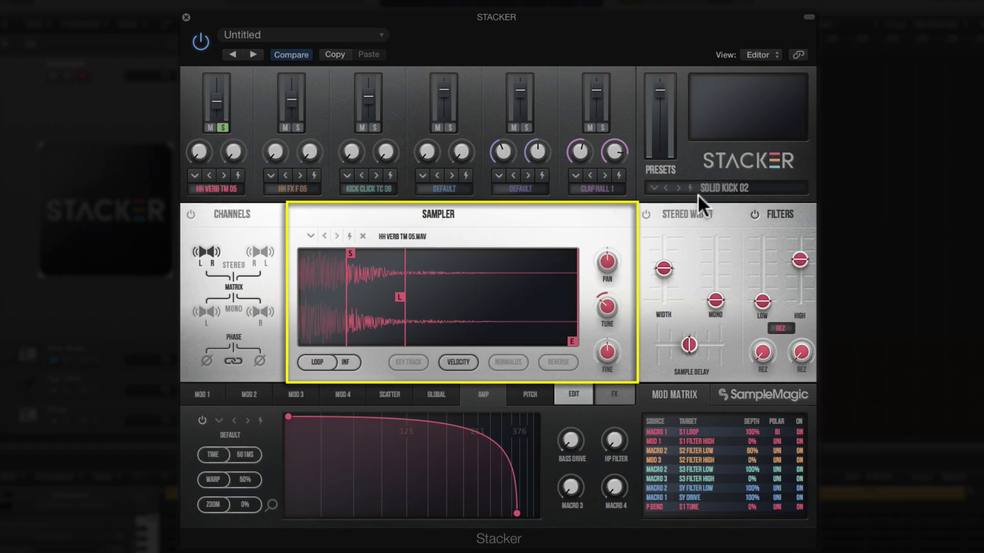
Step: Unsolo the first channel and turn off looping in its sampler
click(223, 127)
click(325, 360)
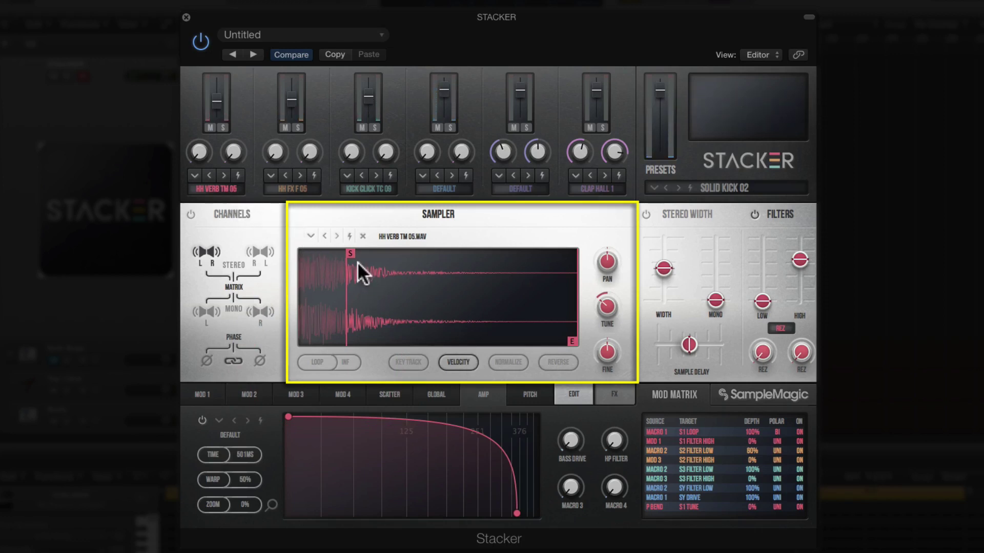
Step: Step and randomize the first sampler's sample until HH Verb TM 02 is loaded, and turn off its Velocity option
click(335, 235)
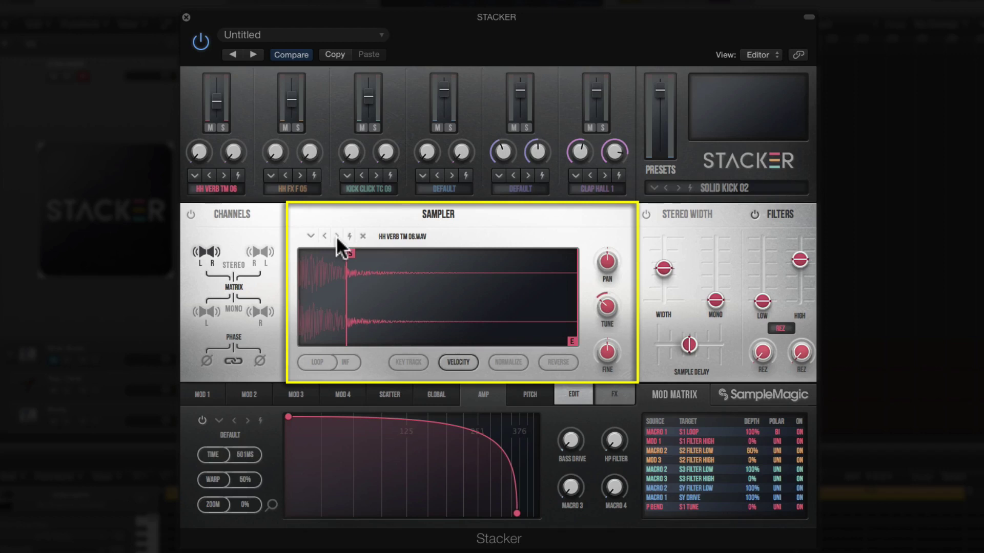
click(349, 236)
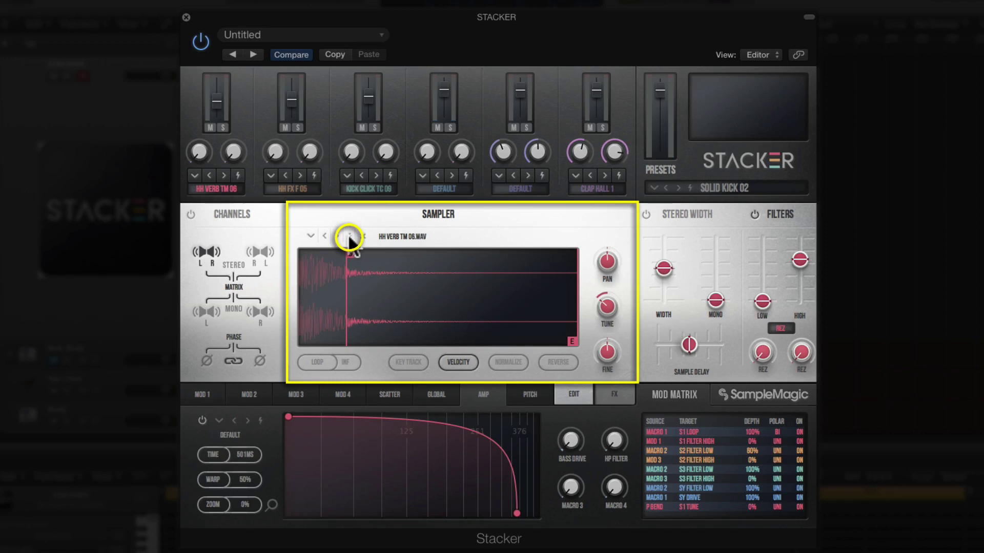
click(349, 235)
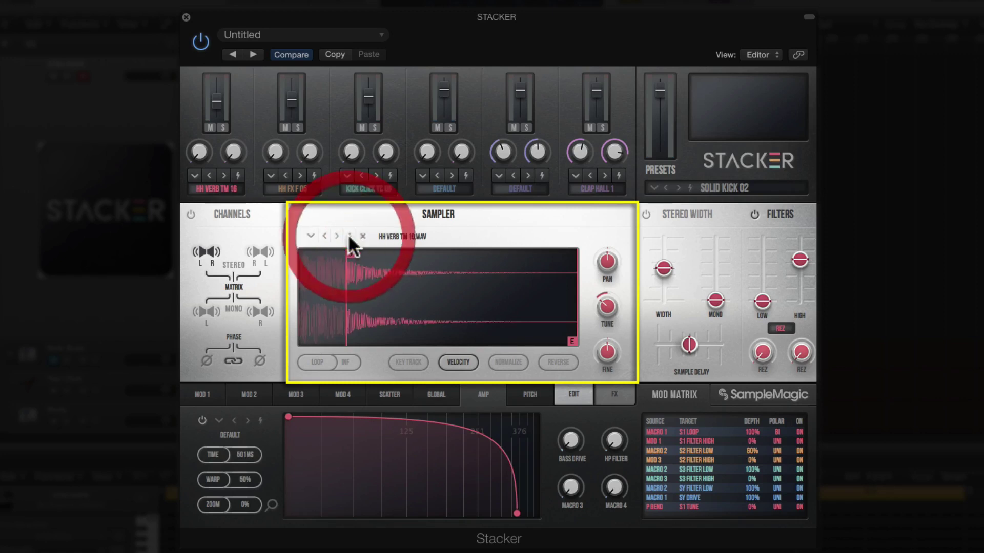
click(348, 235)
click(348, 234)
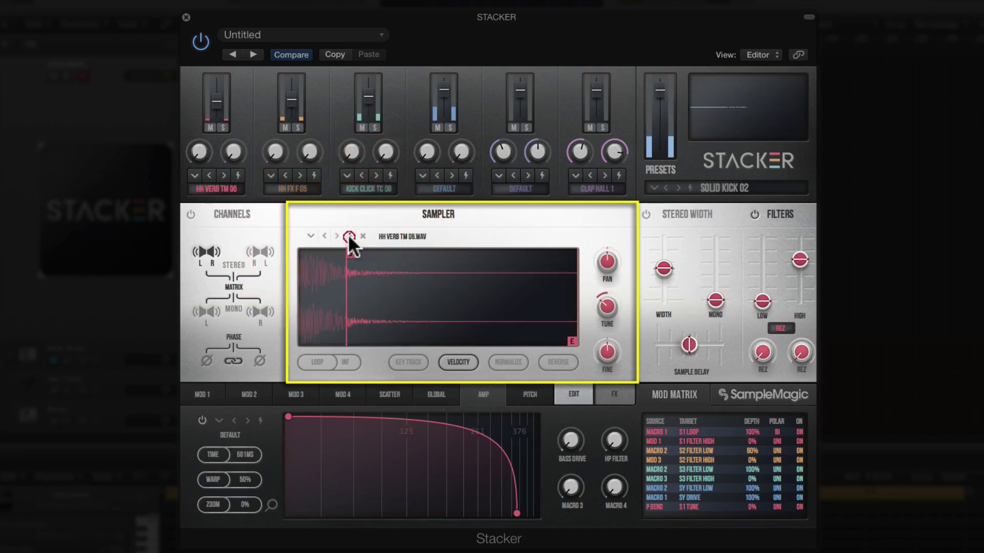
click(348, 235)
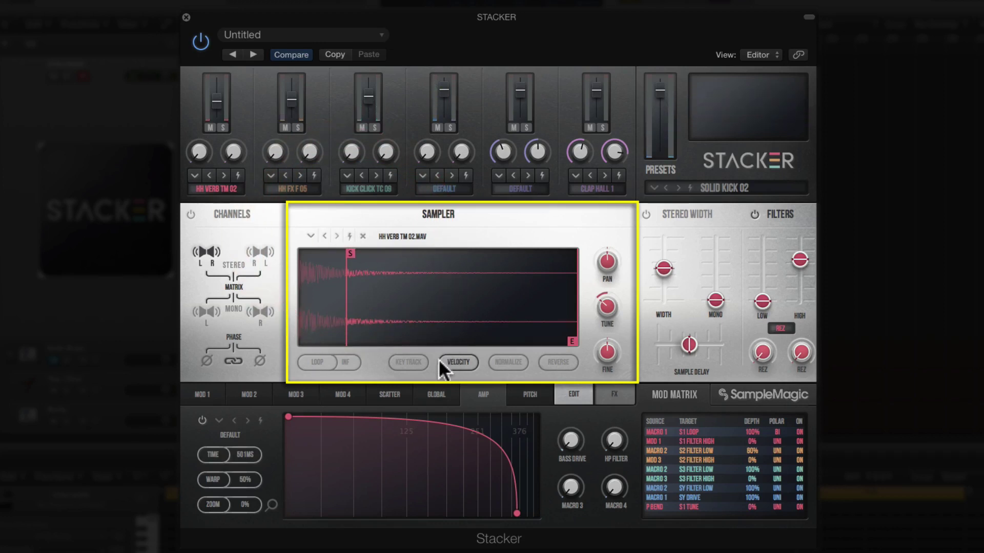
click(468, 362)
click(468, 361)
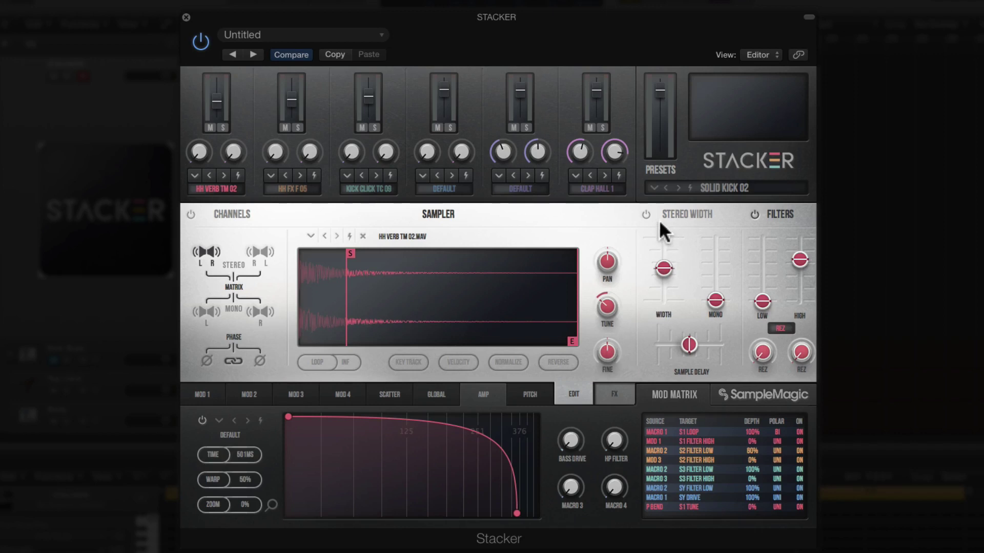
Step: Solo the first channel, enable Stereo Width, and sweep the width down to 0% and back up to about the middle
click(223, 126)
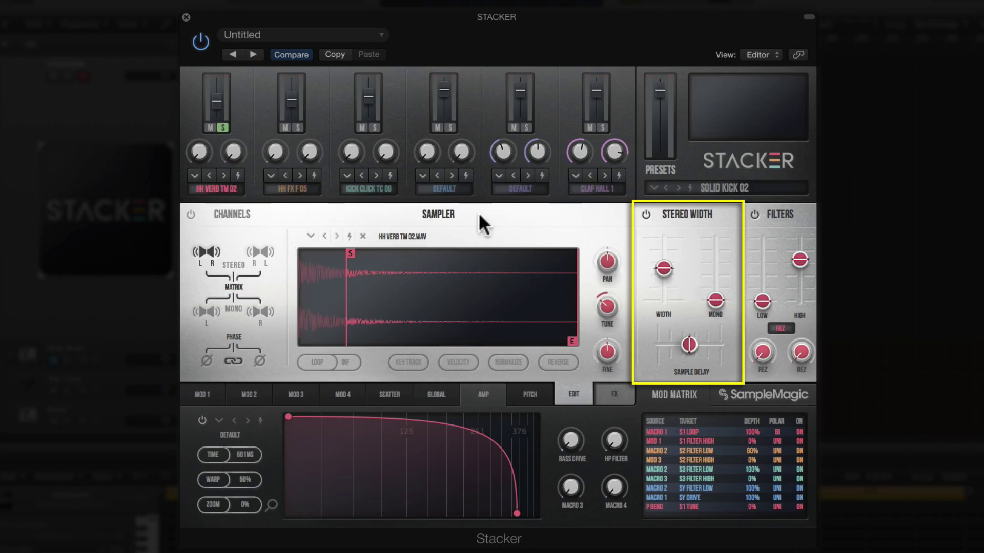
mouse_move(655, 263)
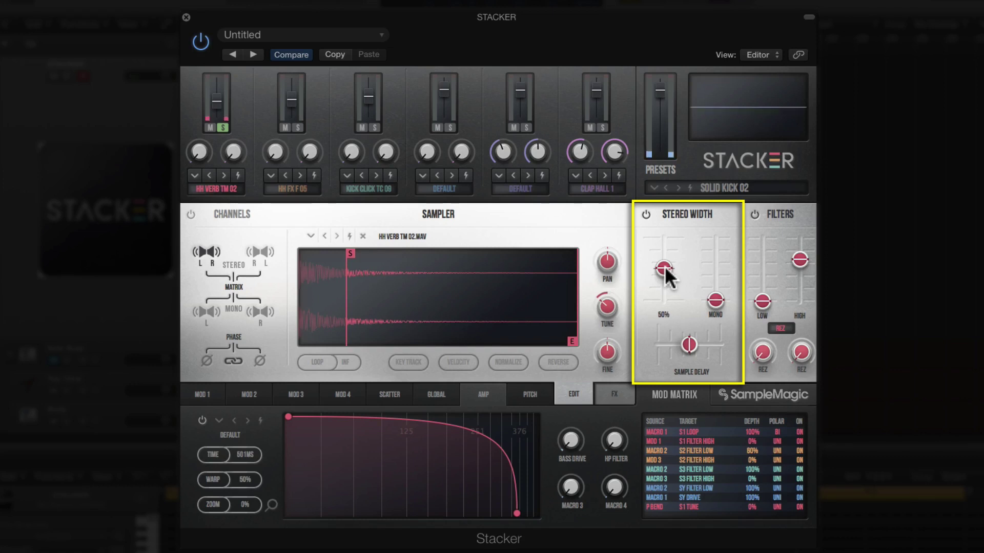
drag(665, 266, 659, 294)
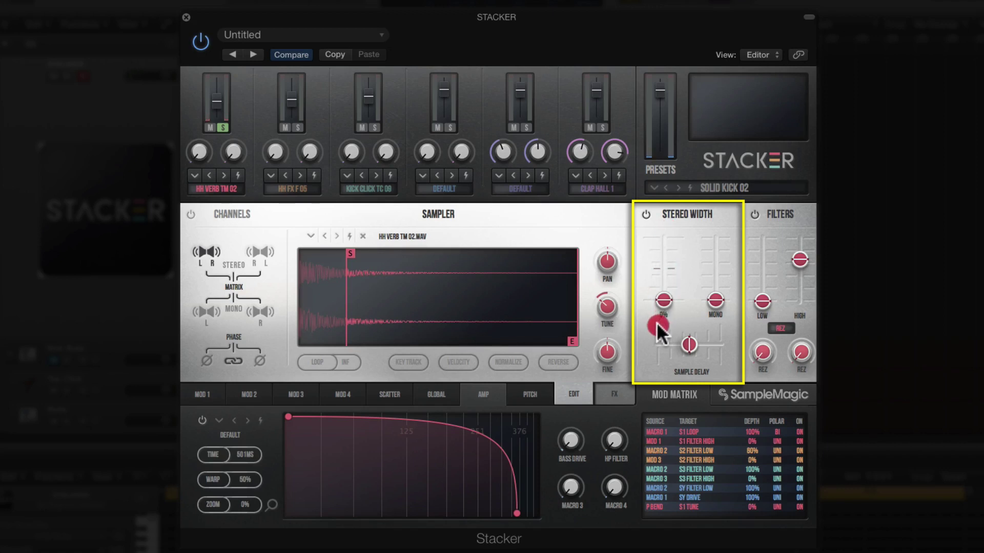
drag(656, 322, 656, 269)
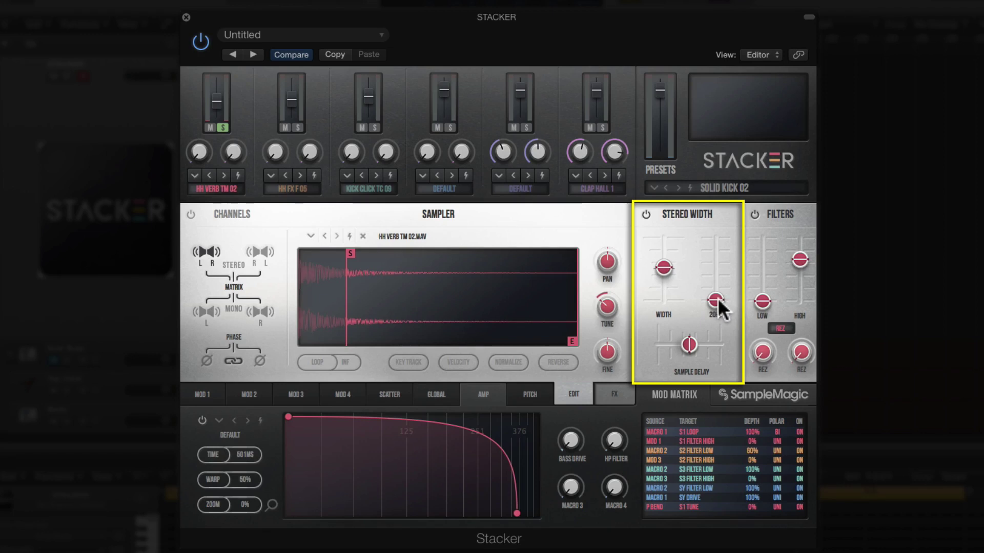
Step: Raise the Stereo Width section's Mono setting slightly and shift the sample delay left and back to about the centre
mouse_move(717, 298)
mouse_down()
mouse_move(717, 276)
mouse_move(712, 290)
mouse_up()
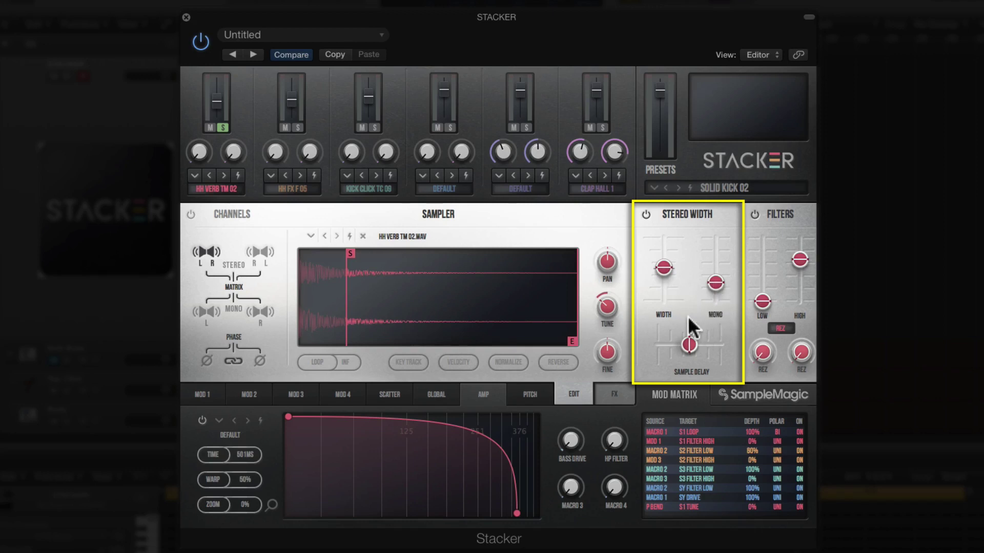
mouse_move(663, 272)
mouse_down()
mouse_move(665, 237)
mouse_move(661, 260)
mouse_move(663, 241)
mouse_move(672, 276)
mouse_up()
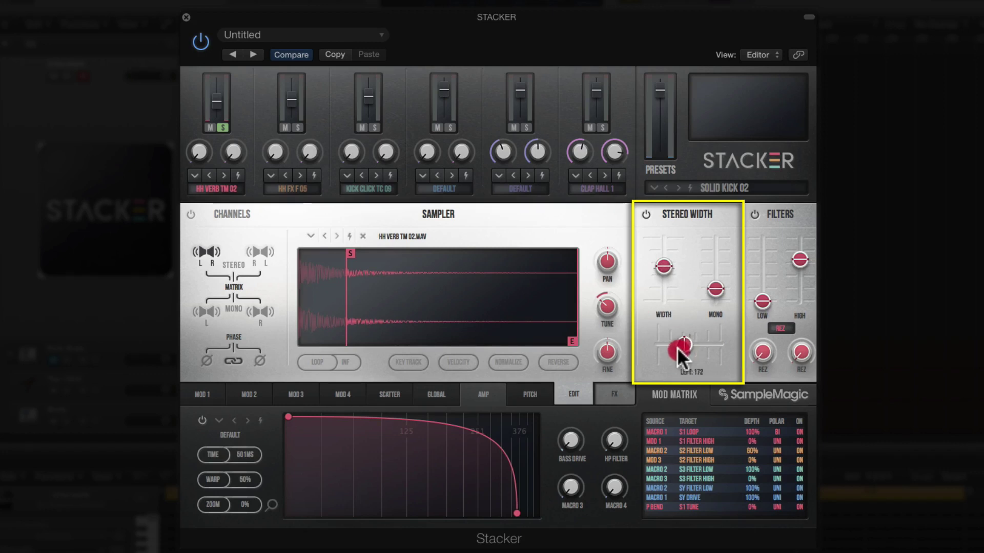
mouse_move(670, 347)
mouse_down()
mouse_move(654, 348)
mouse_move(686, 349)
mouse_up()
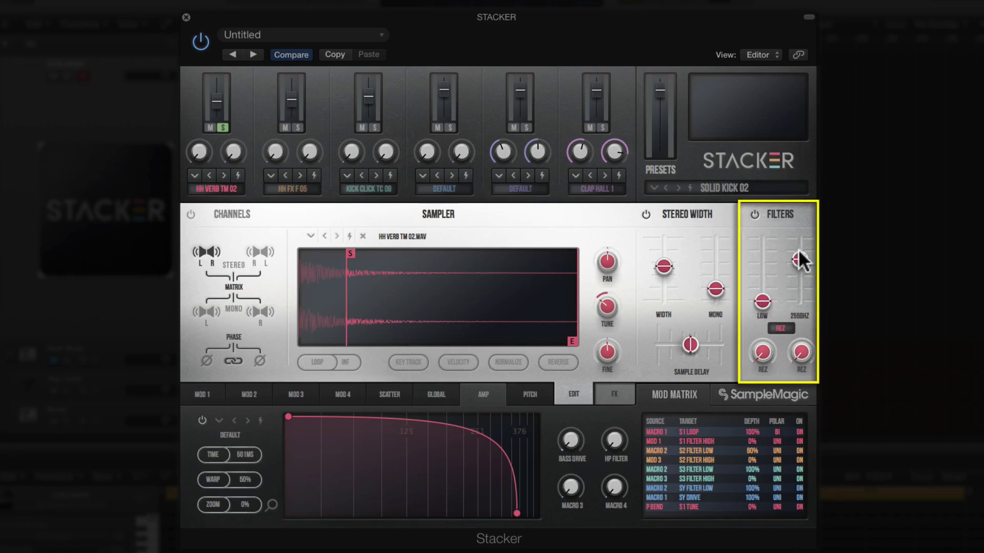
mouse_move(754, 273)
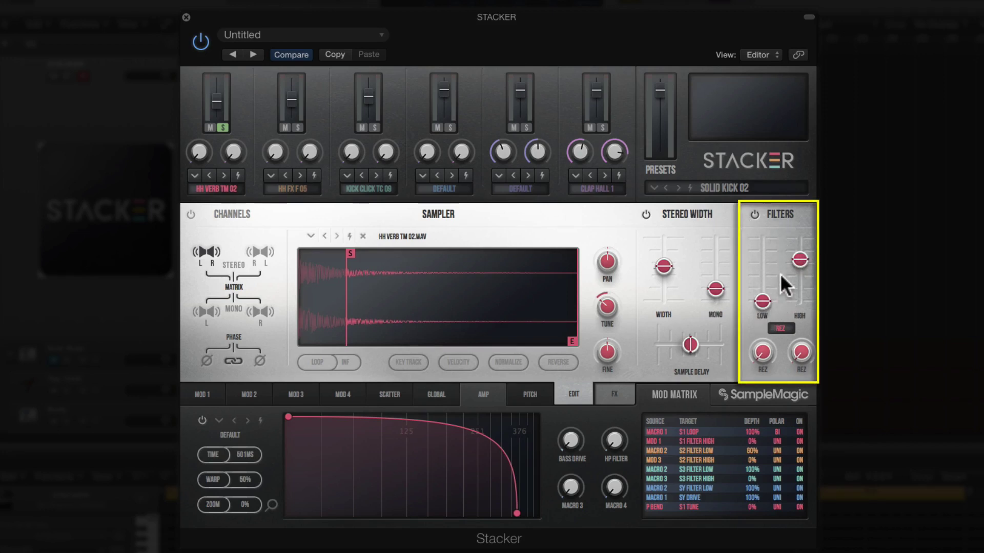
mouse_move(762, 255)
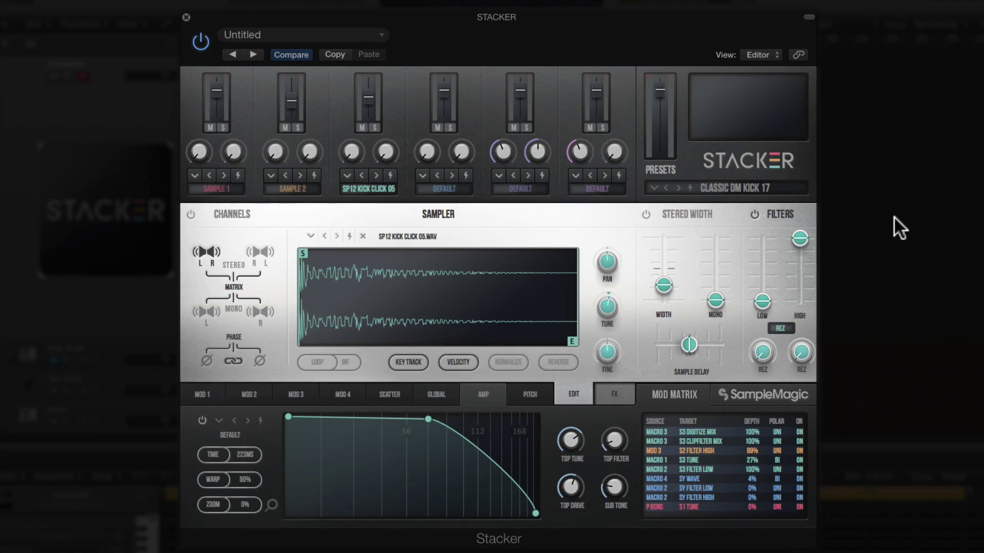
Step: Show the FX page for the SP12 Kick Click 05 channel and raise the Digitize effect's Bits, trying its other controls
click(377, 187)
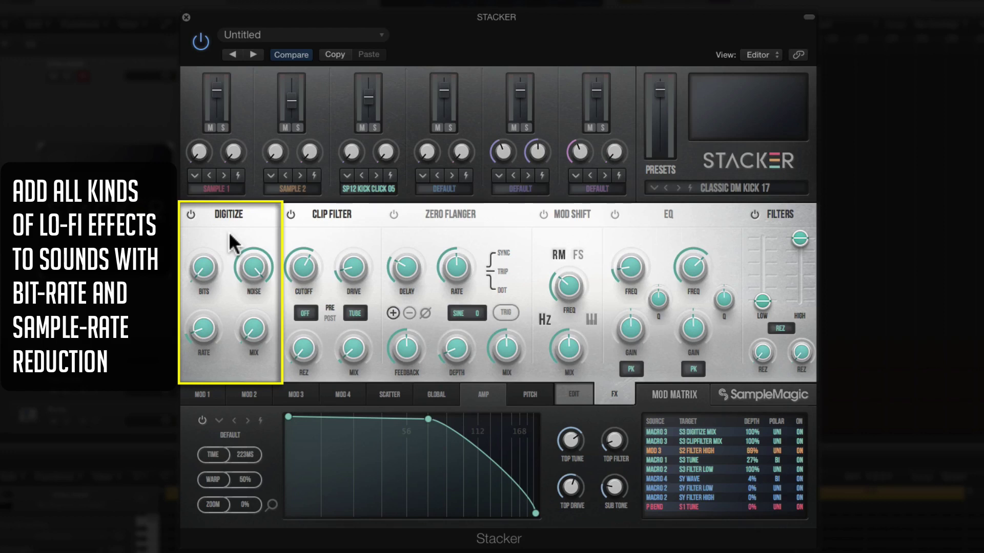
mouse_move(212, 264)
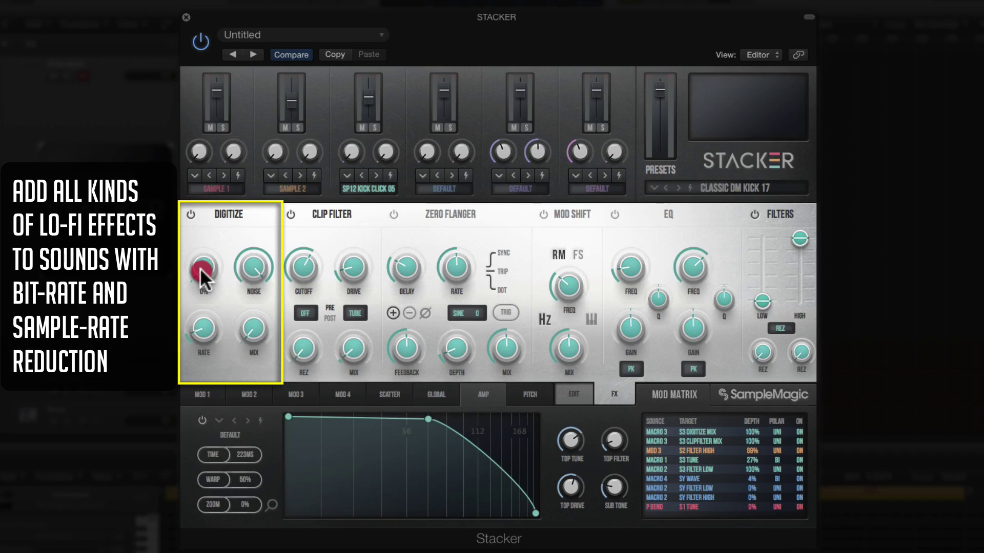
click(199, 268)
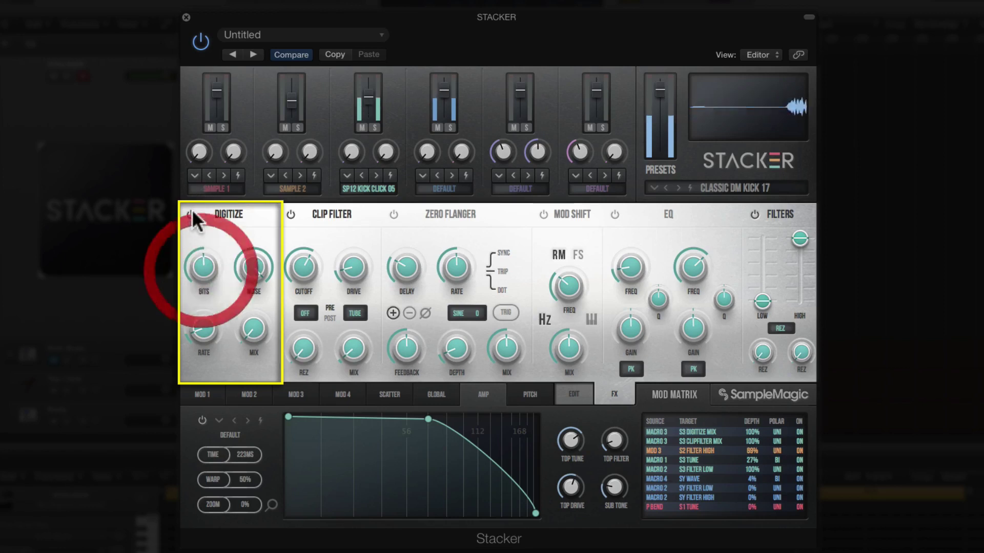
drag(194, 261, 198, 226)
drag(203, 328, 248, 247)
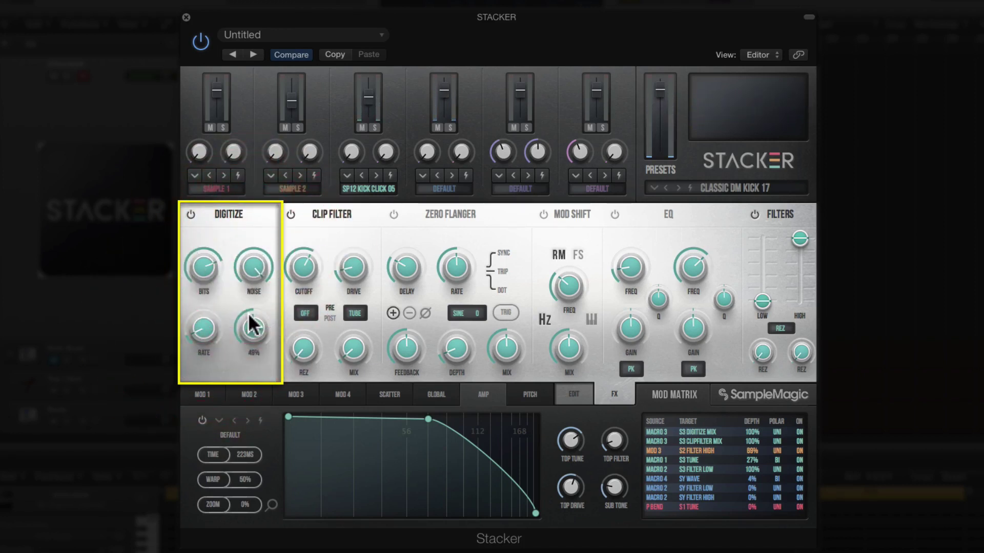
Step: Sweep the Digitize Mix up to 100%, bring it back down low, and reduce the Bits
drag(245, 325, 260, 247)
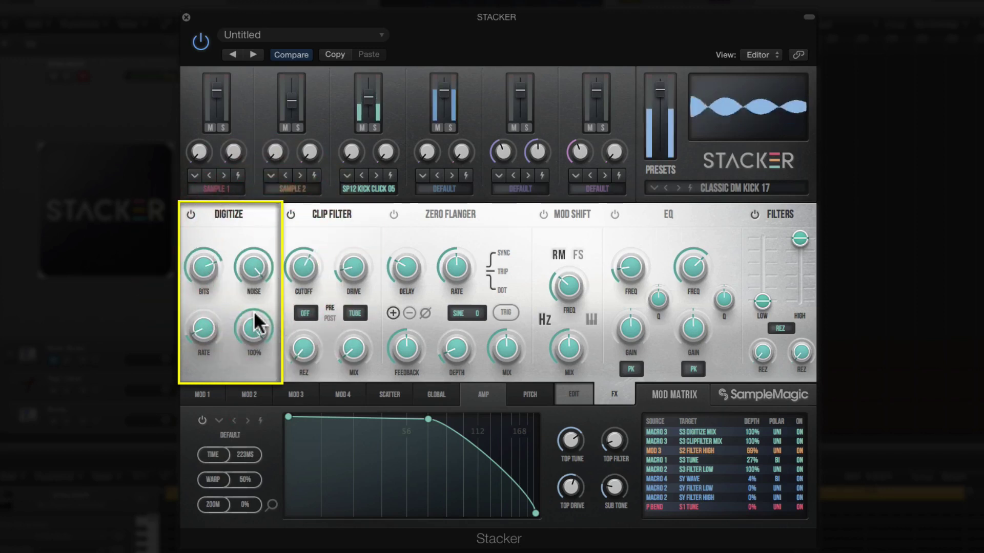
drag(255, 332, 211, 453)
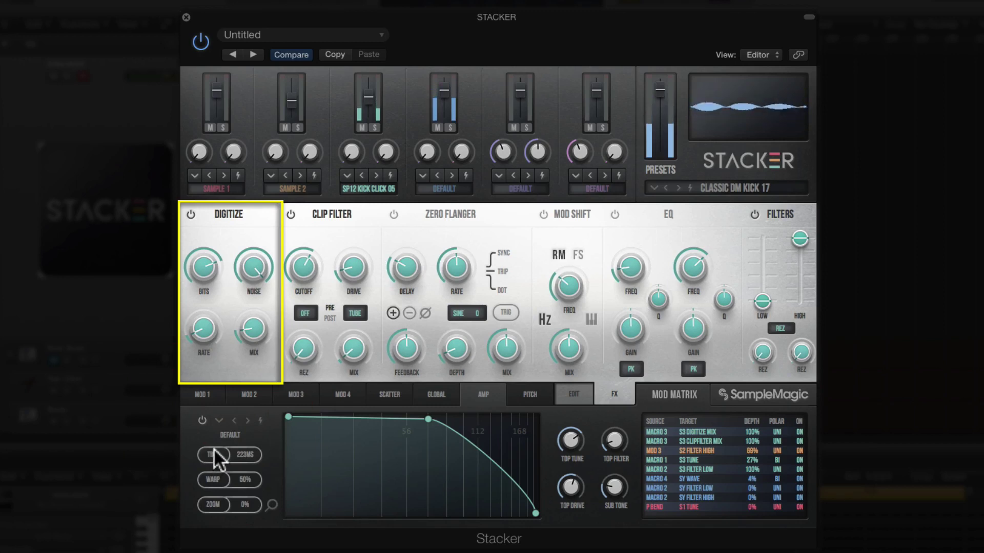
drag(205, 268, 198, 361)
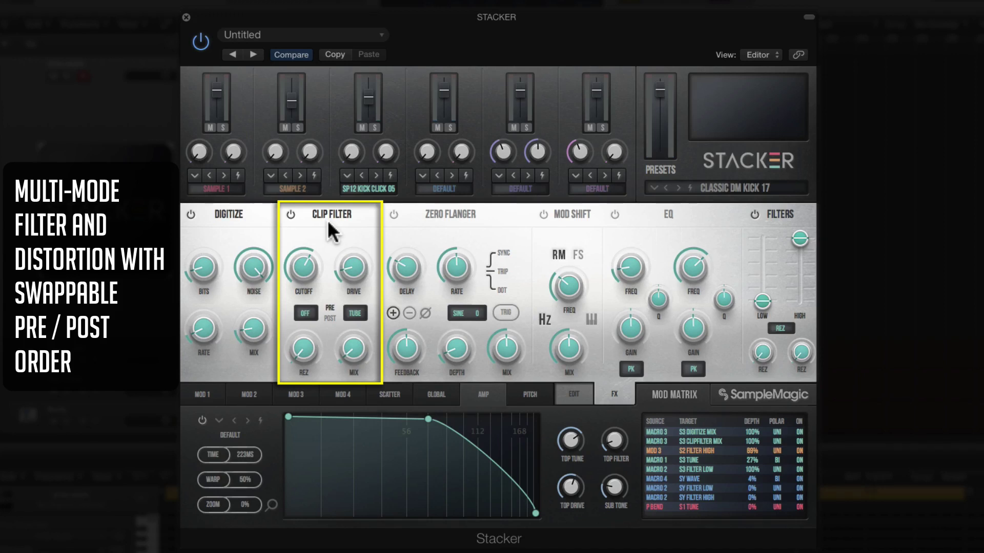
Step: Try the Clip Filter's Drive, change its distortion type to Fold, raise Drive to about 44%, and increase the Mix
mouse_move(315, 254)
drag(346, 268, 356, 131)
drag(344, 169, 332, 260)
click(355, 313)
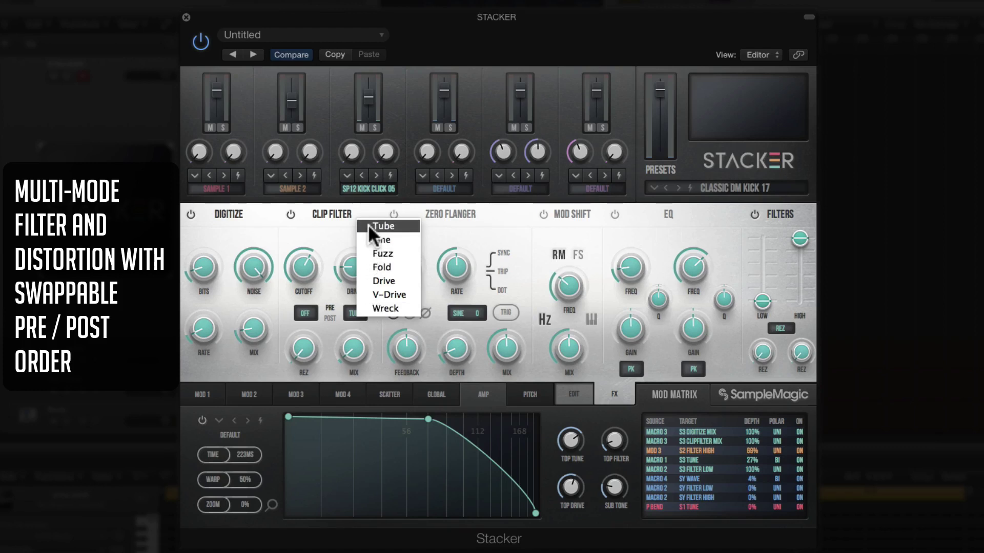
click(372, 266)
click(346, 268)
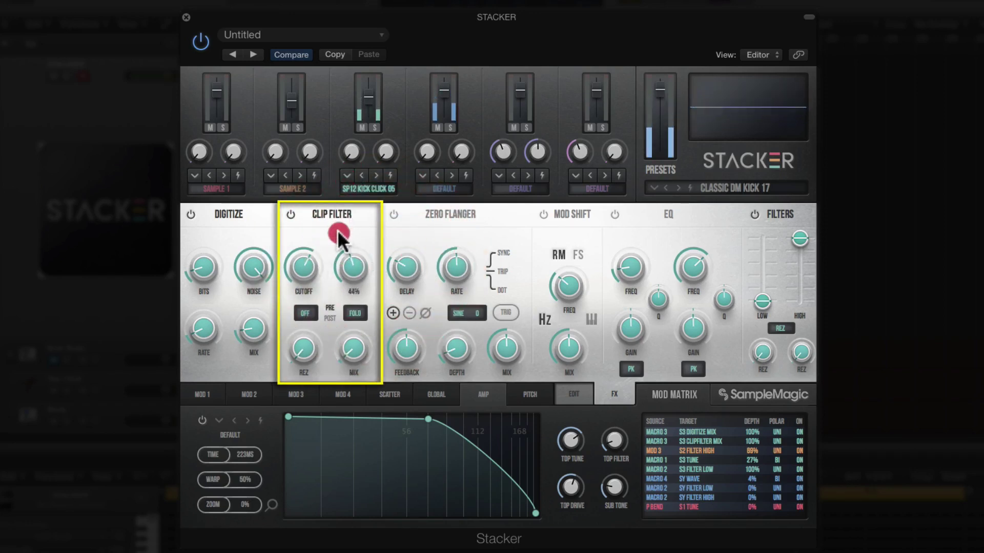
mouse_move(348, 346)
mouse_down()
mouse_move(367, 223)
mouse_move(349, 295)
mouse_move(357, 192)
mouse_move(345, 269)
mouse_move(348, 211)
mouse_move(312, 349)
mouse_move(348, 259)
mouse_move(325, 283)
mouse_move(297, 265)
mouse_move(297, 283)
mouse_up()
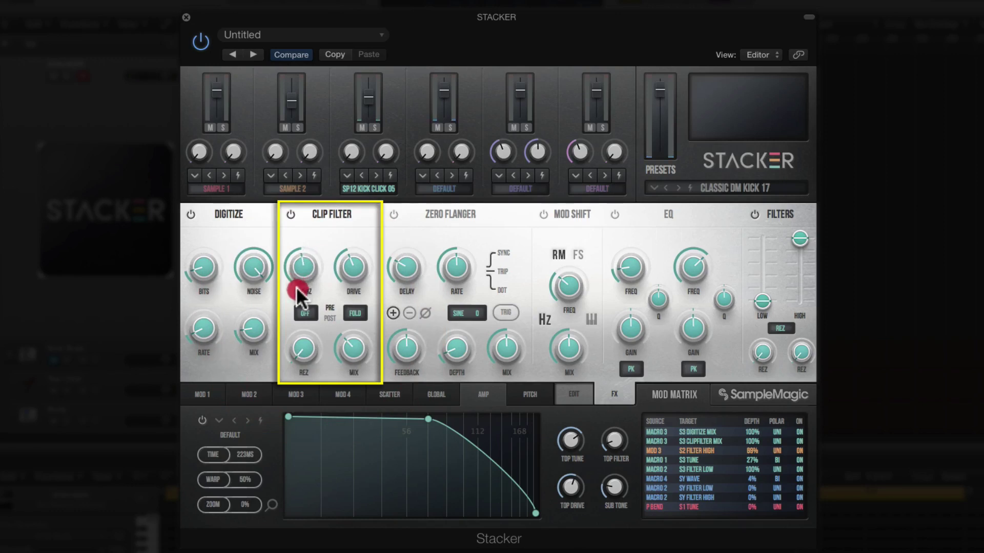
Step: Try the Clip Filter's LP mode with the cutoff raised to about 3026 Hz, and switch the filter mode back to Off
click(305, 315)
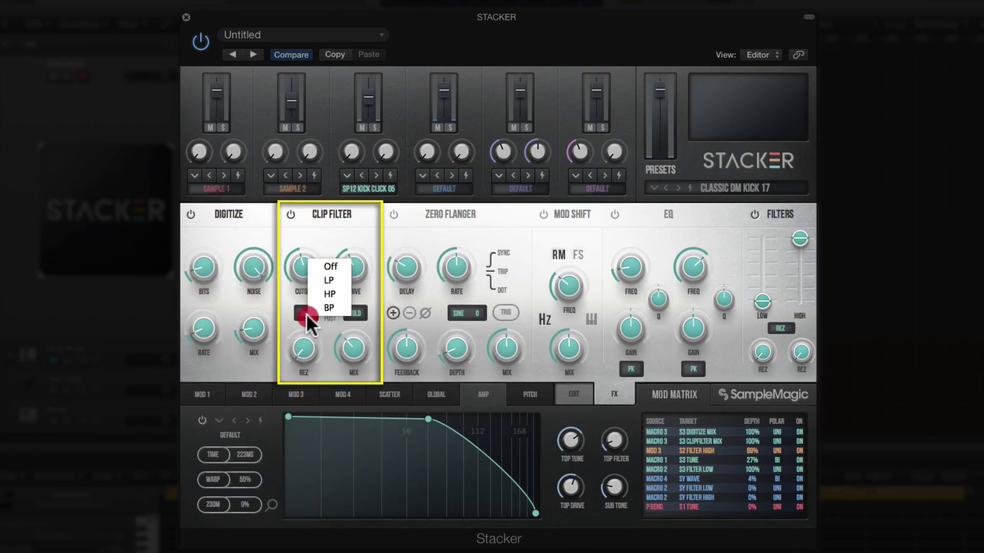
click(318, 279)
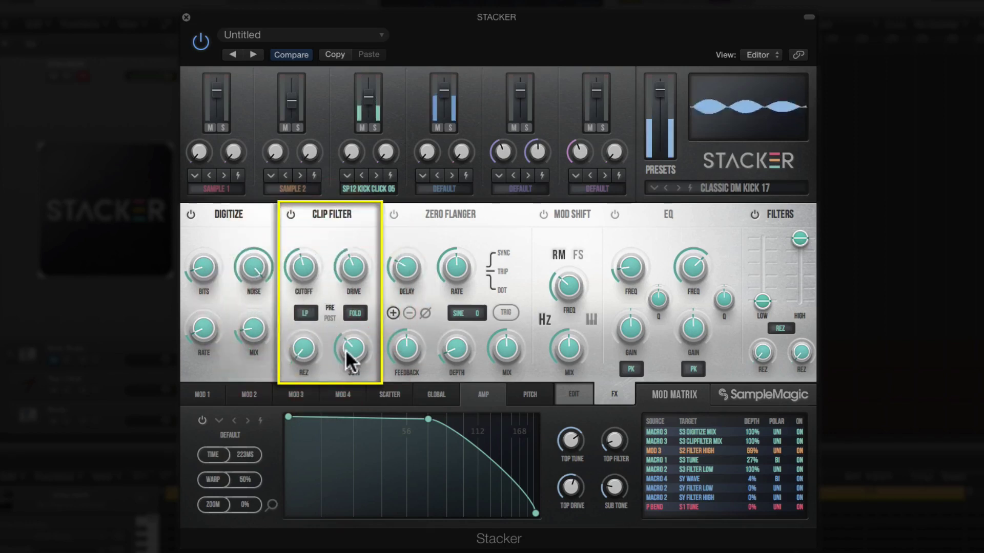
drag(301, 267, 296, 236)
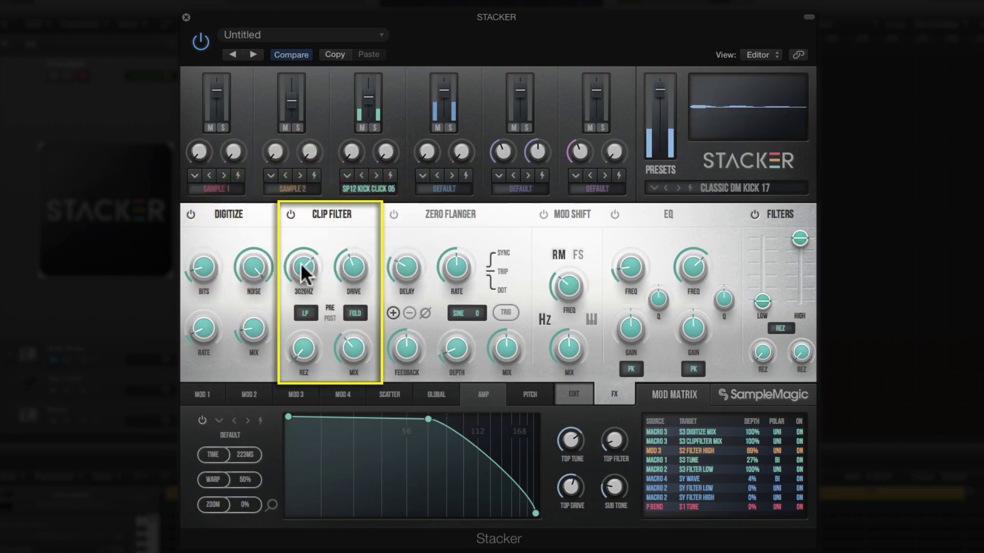
click(305, 314)
click(321, 277)
Step: Raise the Clip Filter's Drive slightly and change its distortion type to Wreck
drag(349, 252, 350, 258)
click(356, 313)
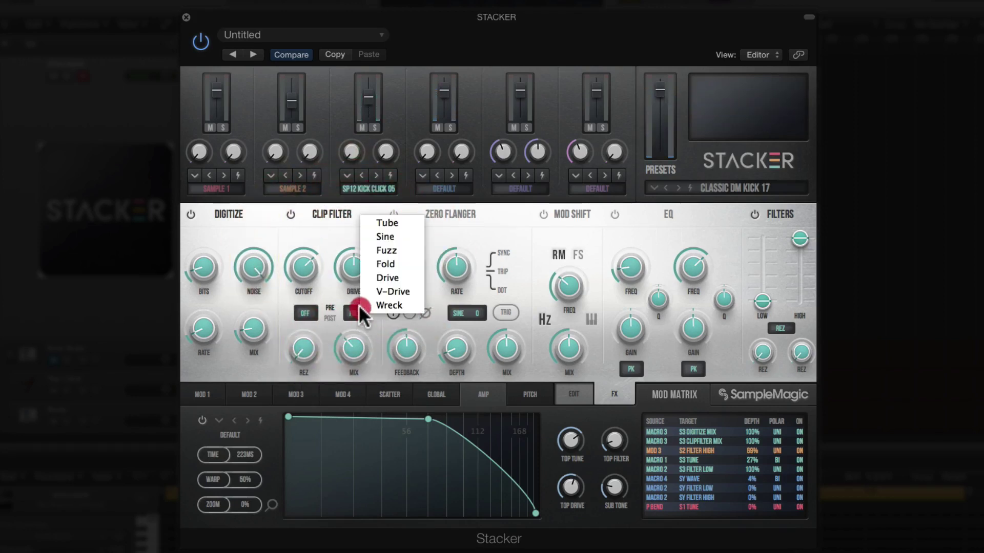
click(379, 306)
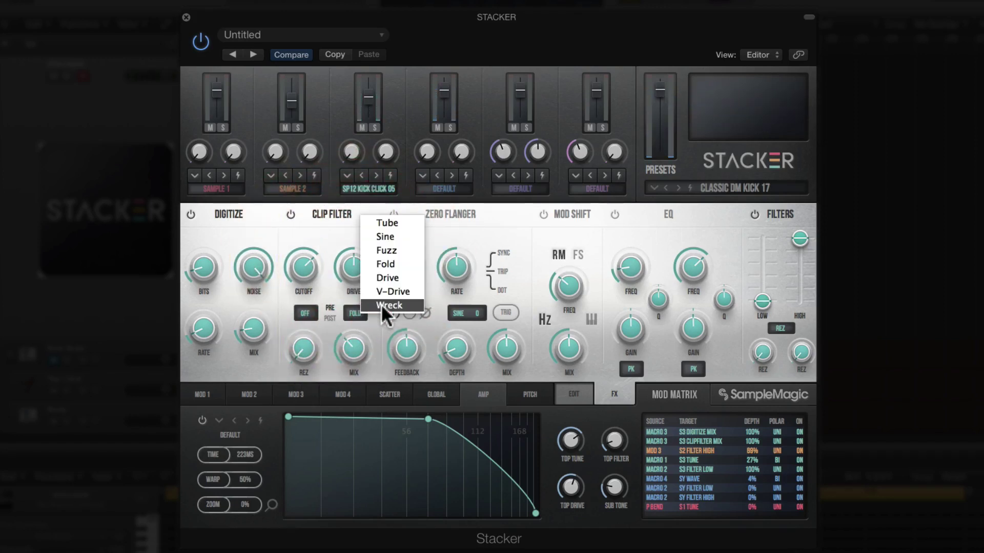
click(380, 304)
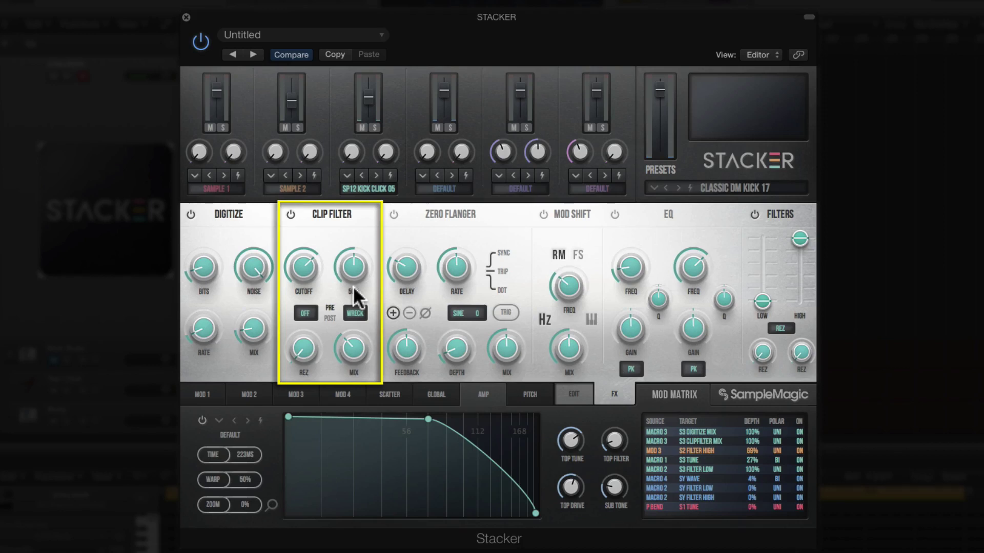
Step: Switch the Clip Filter to LP mode and sweep its Cutoff downward from about 3026 Hz
mouse_move(305, 265)
drag(305, 312, 311, 330)
mouse_move(296, 267)
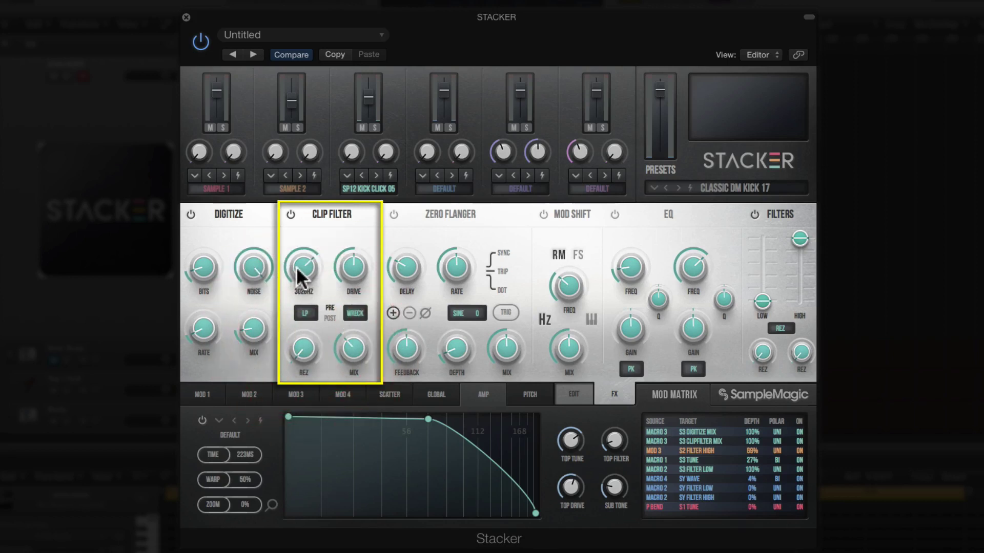
drag(297, 266, 293, 286)
Step: Lower the Clip Filter's Mix and Drive, and bring its Cutoff back up
mouse_move(334, 330)
drag(345, 362, 340, 393)
mouse_move(302, 269)
drag(303, 269, 297, 241)
drag(347, 270, 337, 318)
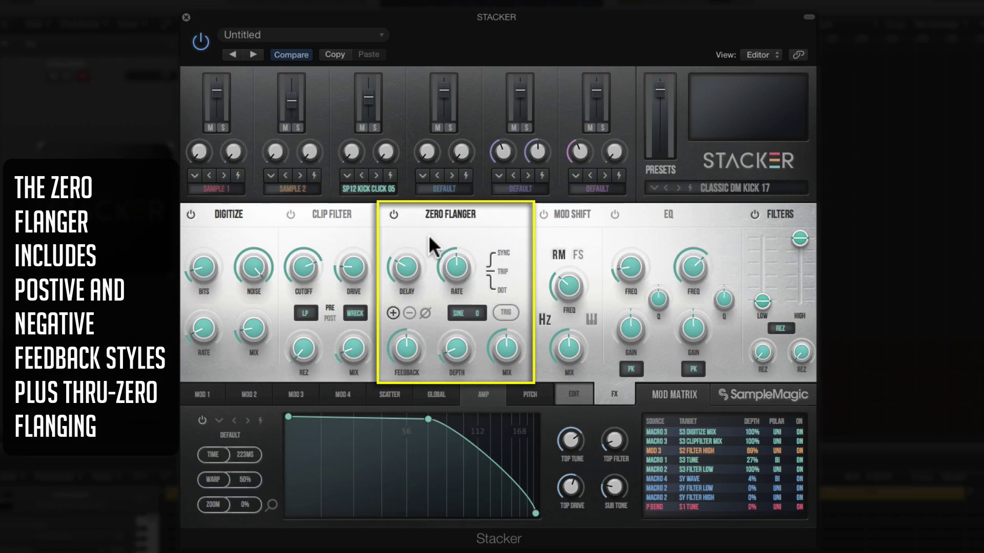
Step: Raise the Zero Flanger's Depth and change its feedback style from positive to negative with thru-zero enabled
mouse_move(423, 244)
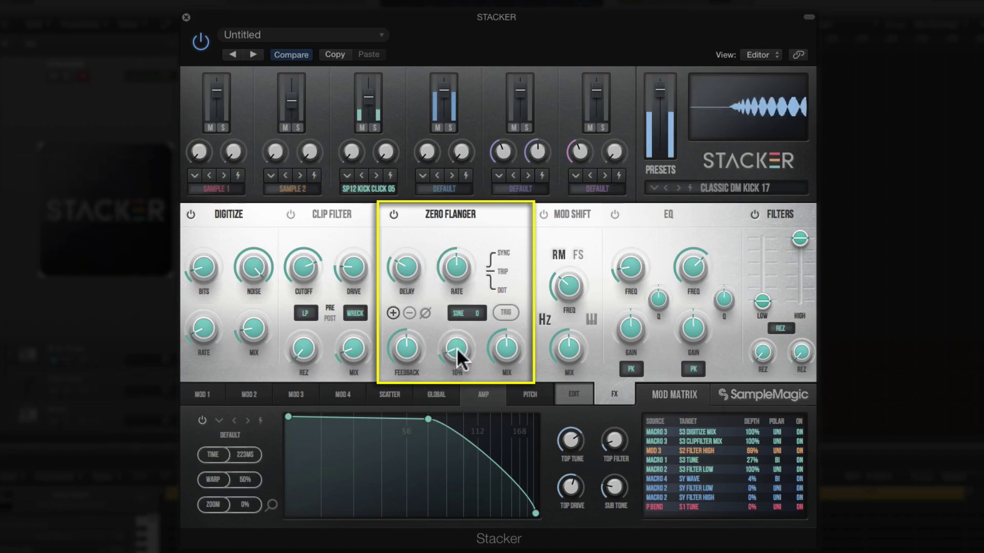
mouse_move(456, 353)
mouse_down()
mouse_move(448, 240)
mouse_move(441, 310)
mouse_move(444, 217)
mouse_up()
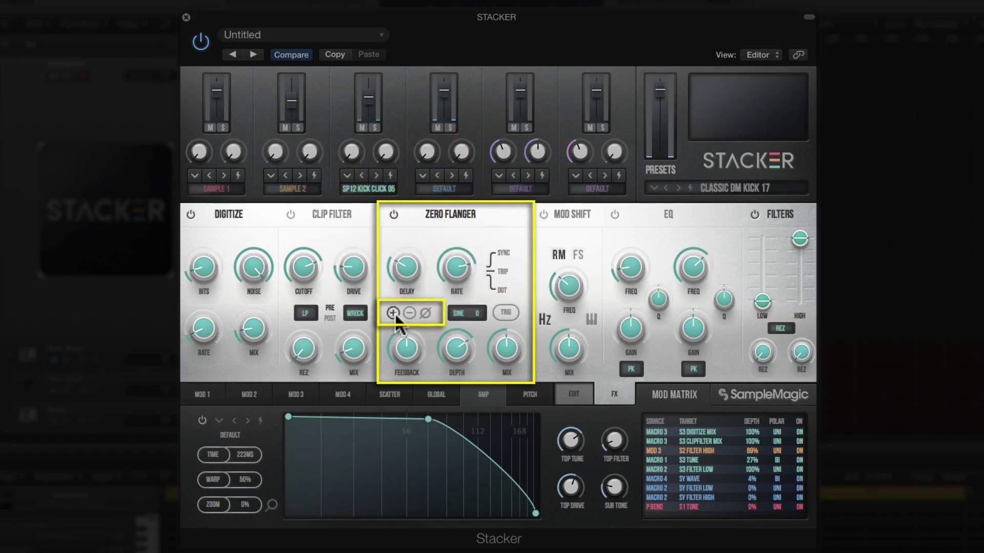
click(393, 313)
click(409, 313)
click(425, 313)
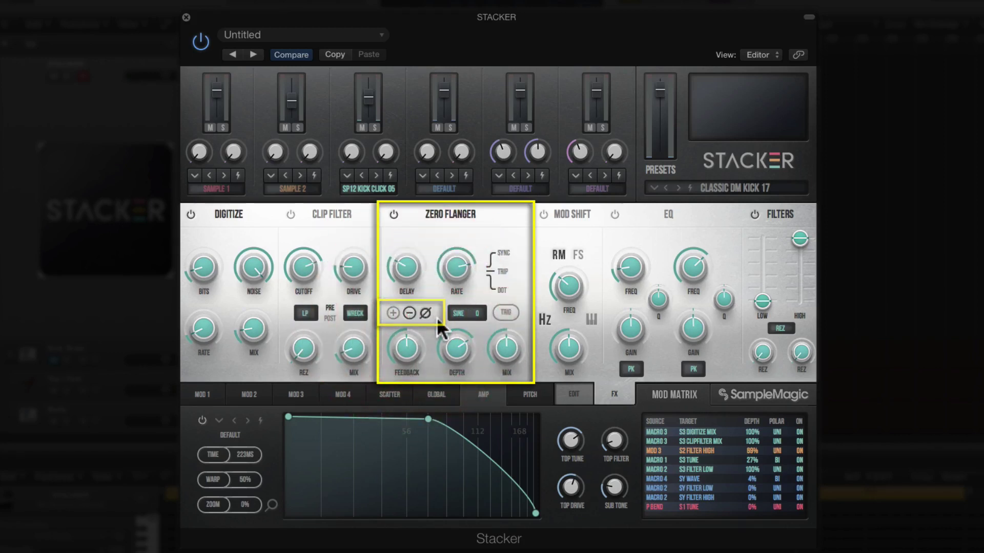
Step: Increase the Zero Flanger's Depth further and sweep its Mix up to the maximum
mouse_move(450, 347)
drag(451, 346, 455, 330)
mouse_move(505, 348)
mouse_down()
mouse_move(493, 312)
mouse_move(505, 268)
mouse_move(504, 279)
mouse_move(453, 283)
mouse_move(451, 297)
mouse_move(454, 267)
mouse_up()
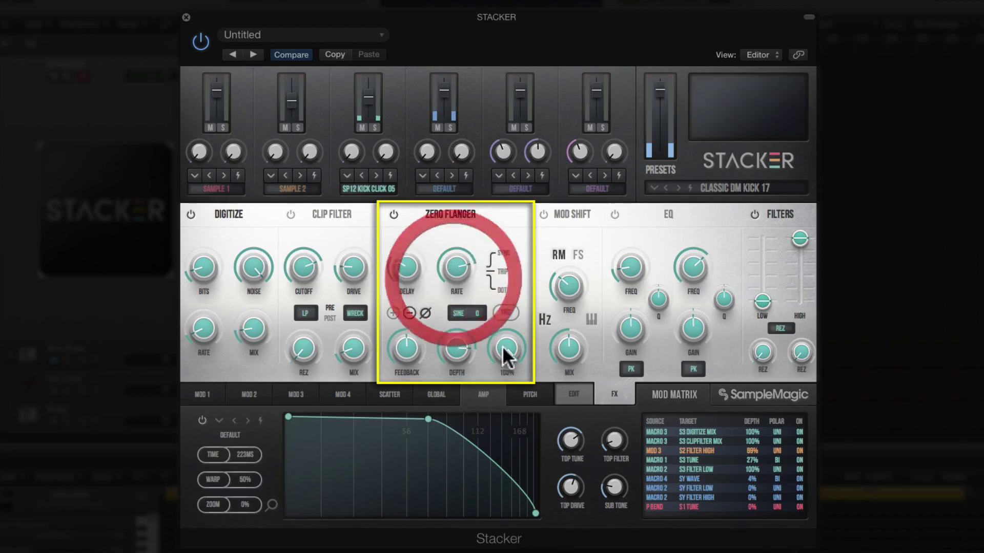
drag(506, 352, 506, 352)
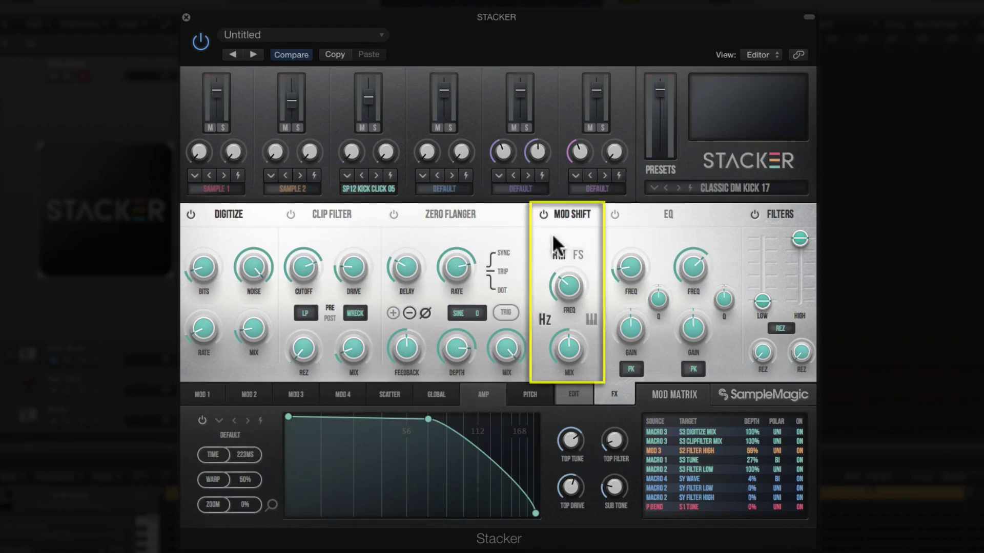
Step: Raise the Mod Shift Mix to full in RM mode and sweep its Freq
mouse_move(562, 285)
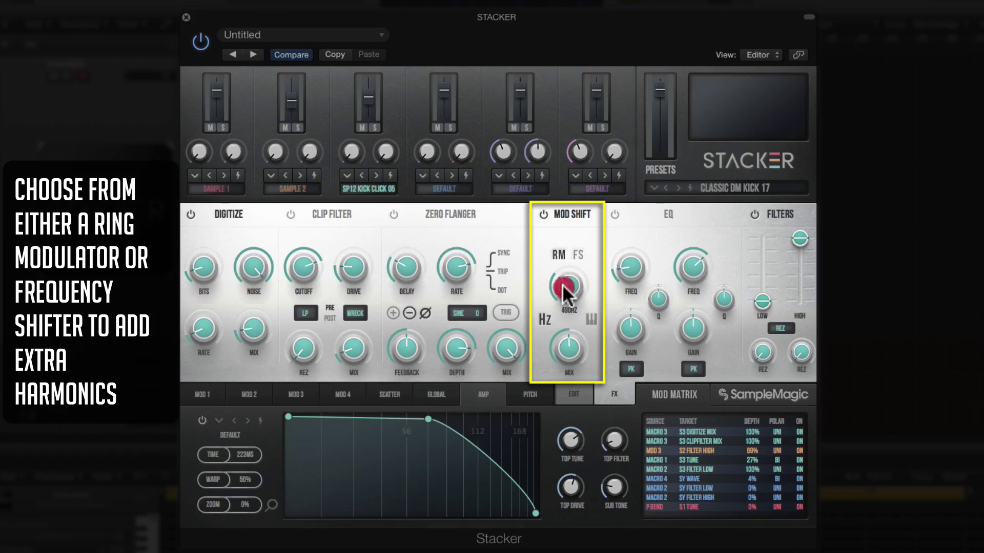
drag(563, 284, 562, 283)
click(564, 216)
drag(561, 348, 580, 251)
mouse_move(567, 287)
mouse_move(567, 287)
mouse_down()
mouse_move(567, 255)
mouse_move(551, 377)
mouse_move(564, 289)
mouse_up()
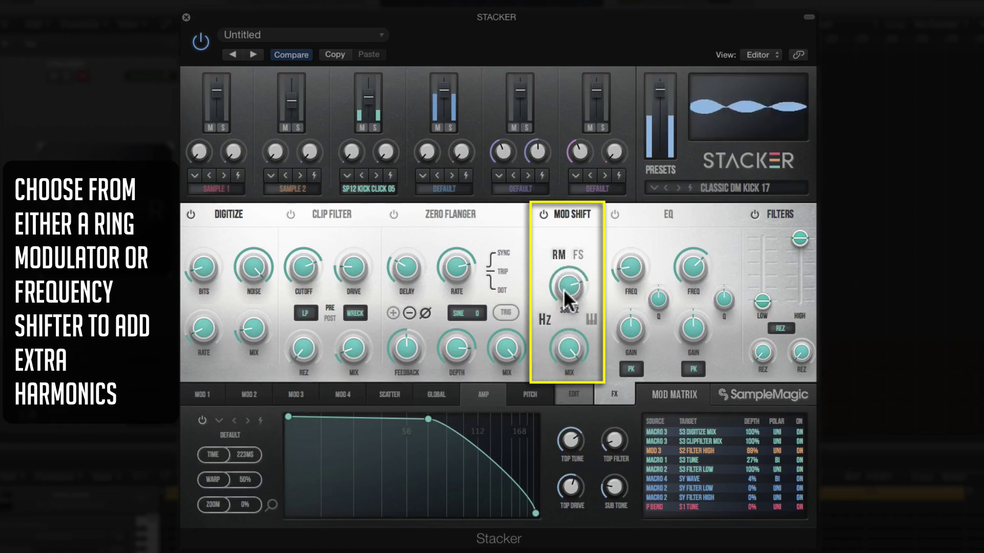
Step: Try Mod Shift's note-based tuning in place of Hz and change the effect from RM to FS
click(547, 318)
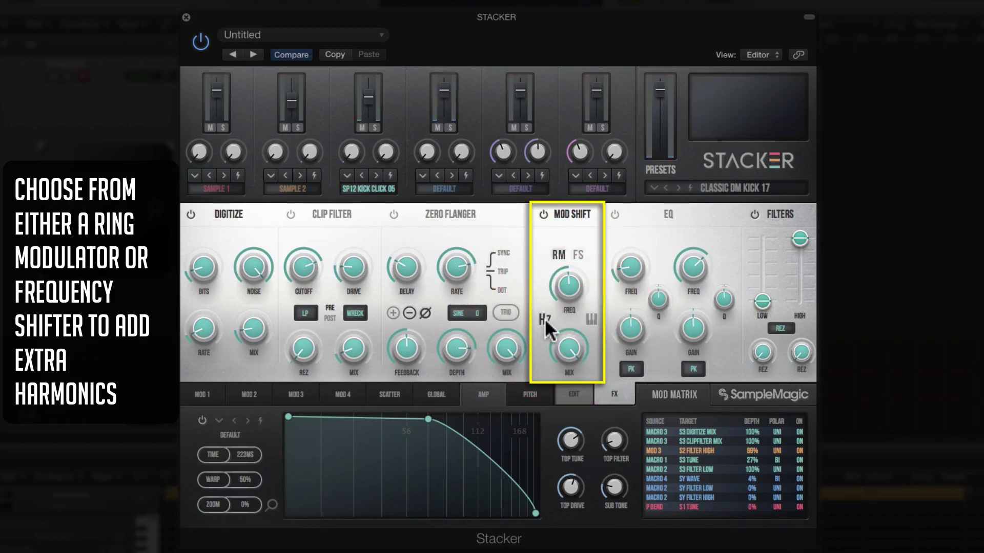
click(590, 317)
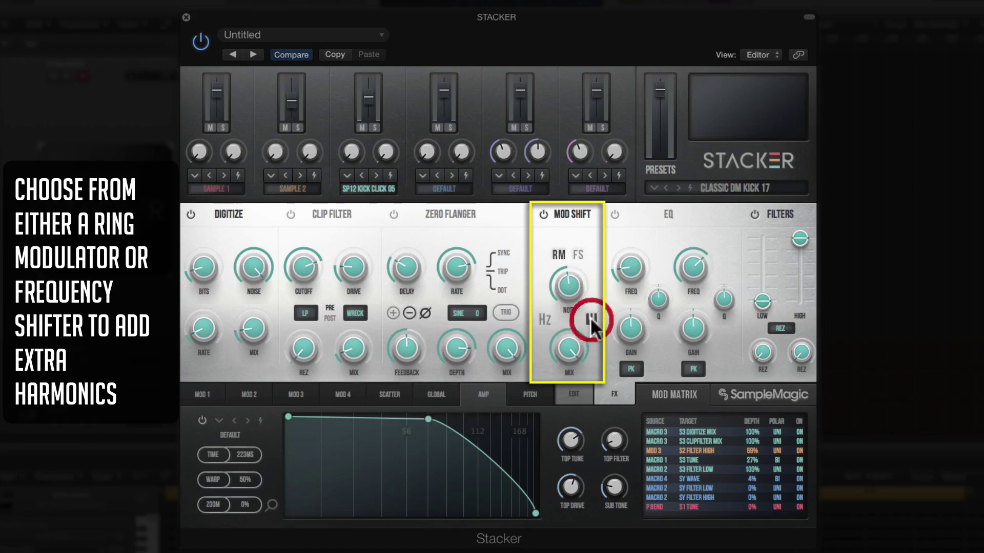
mouse_move(566, 292)
mouse_down()
mouse_move(558, 323)
mouse_move(567, 257)
mouse_move(559, 289)
mouse_up()
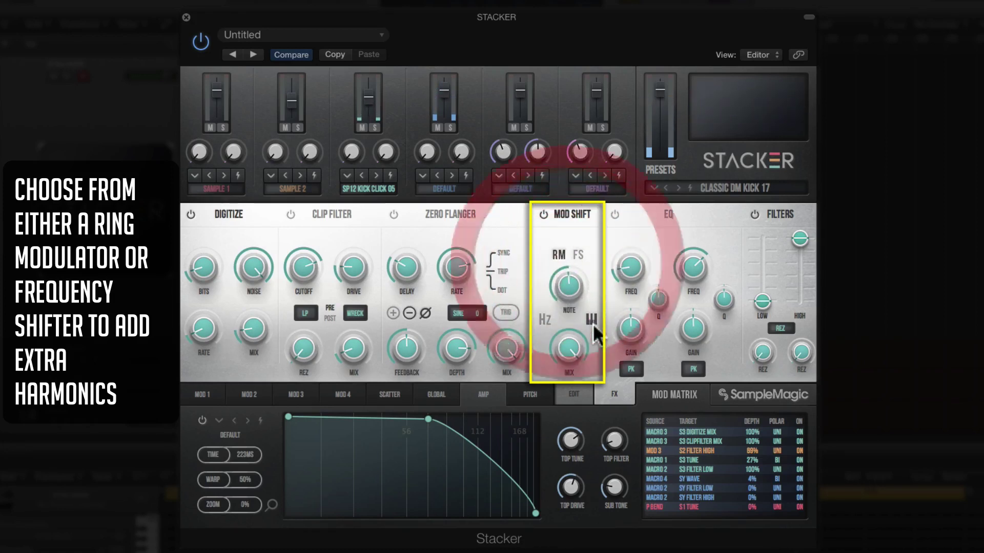
click(577, 254)
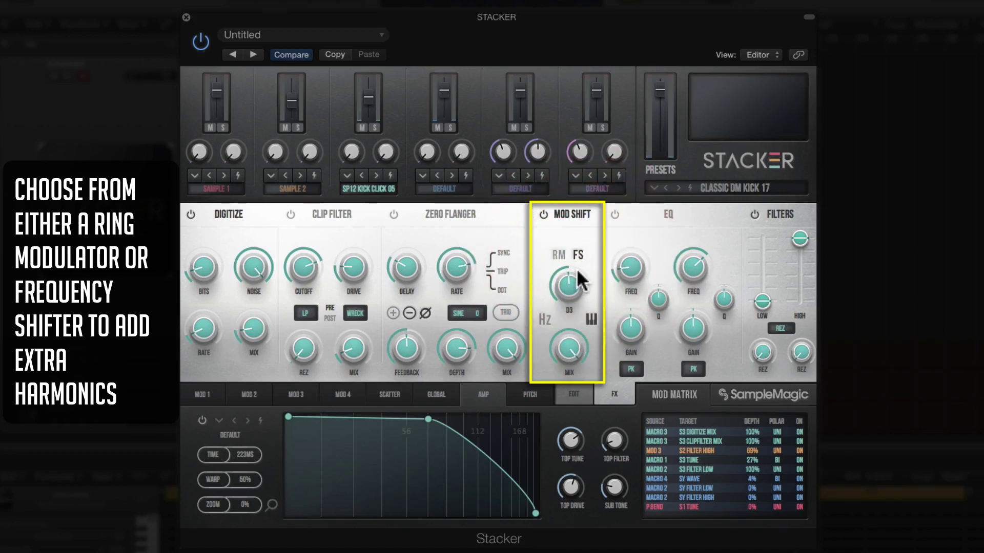
click(556, 255)
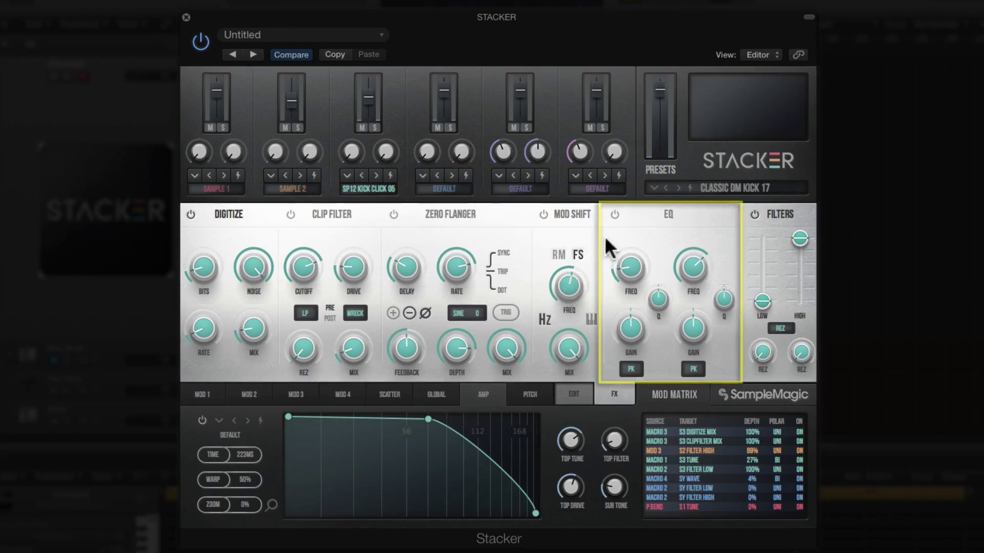
Step: Enable the EQ and look through the second band's filter types, keeping PK
click(642, 223)
click(614, 214)
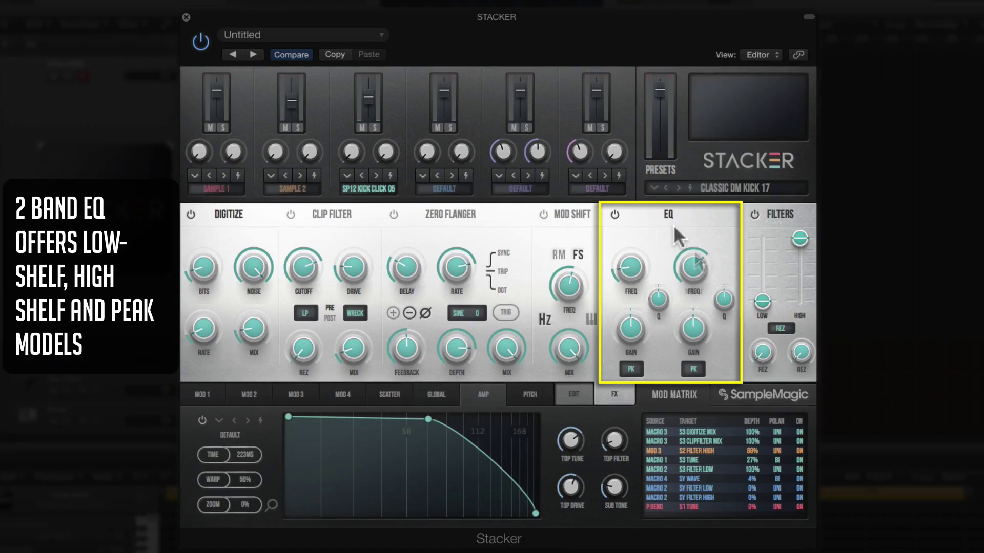
click(693, 369)
mouse_move(692, 370)
mouse_down()
mouse_move(684, 330)
mouse_move(687, 379)
mouse_move(683, 359)
mouse_up()
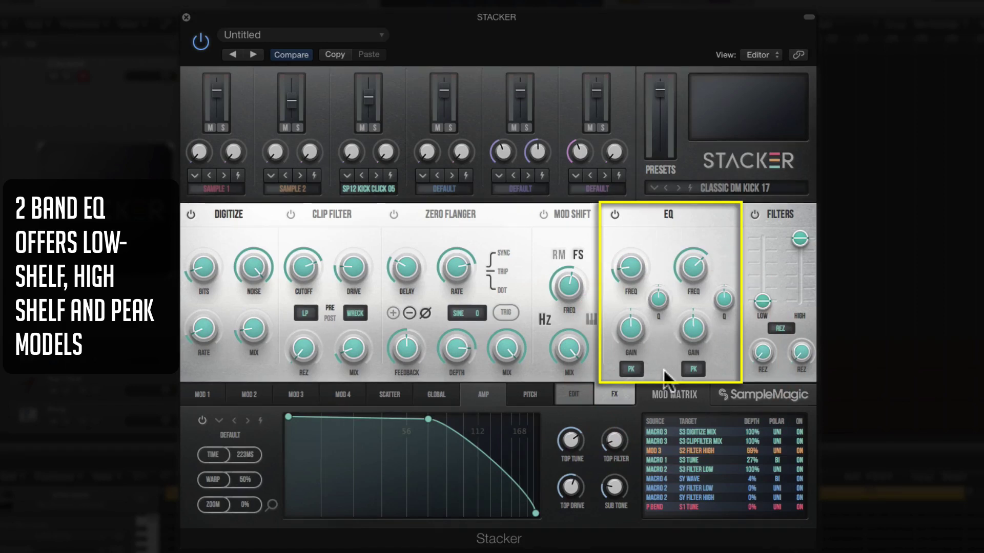
Step: Try the second EQ band's Gain and the first band's Q
drag(694, 329, 674, 370)
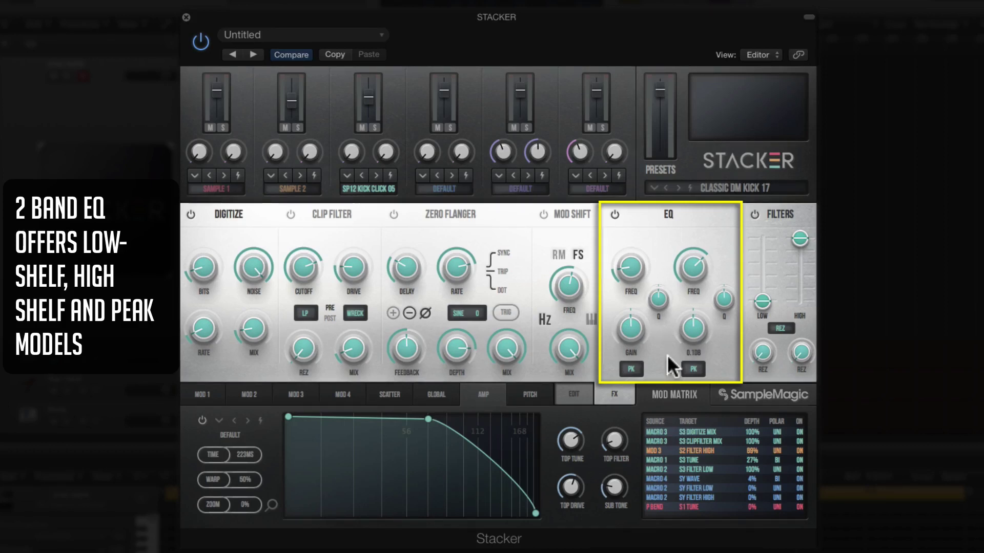
mouse_move(657, 299)
mouse_down()
mouse_move(655, 365)
mouse_move(654, 296)
mouse_move(668, 249)
mouse_move(655, 295)
mouse_up()
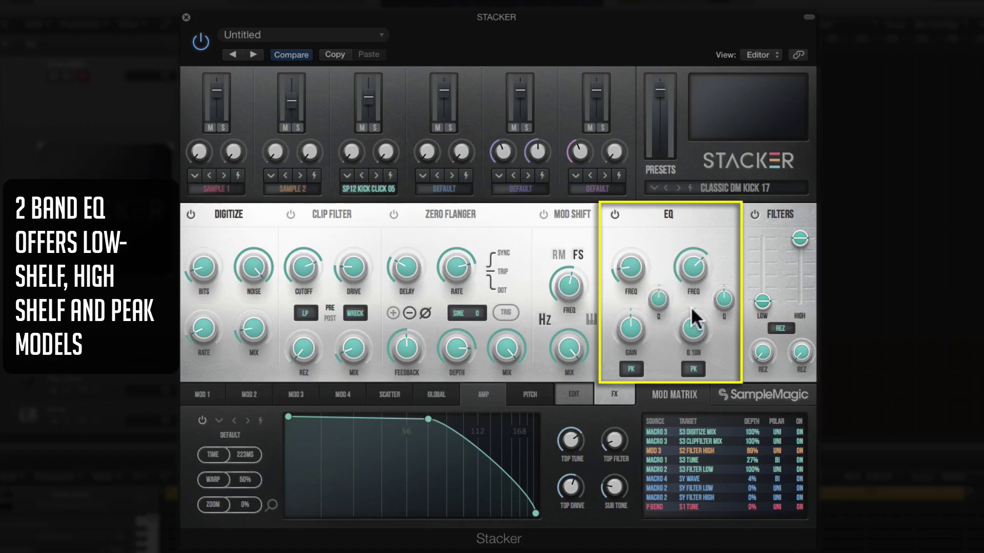
mouse_move(693, 295)
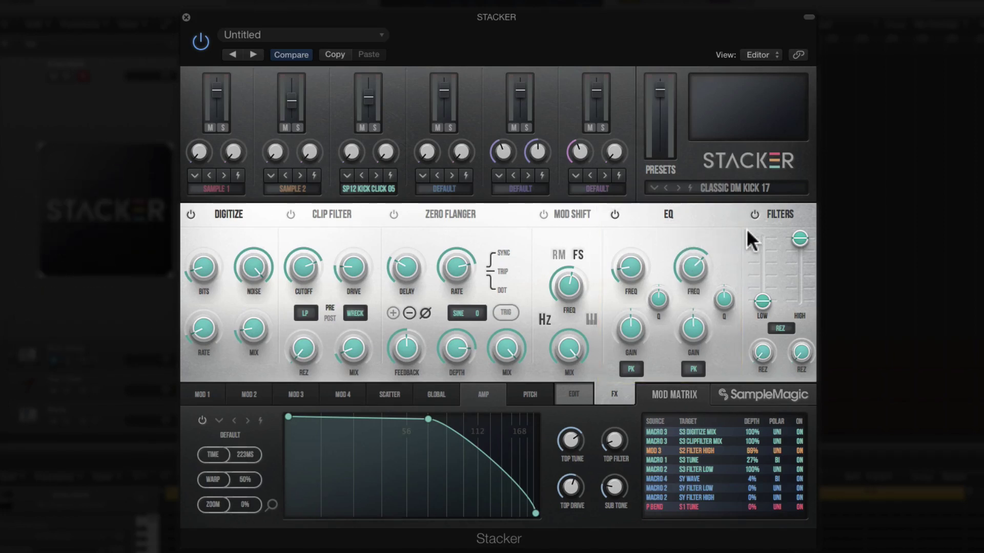
Step: Try the Low and High cut sliders in Filters and set both to about the middle of their range
mouse_move(767, 244)
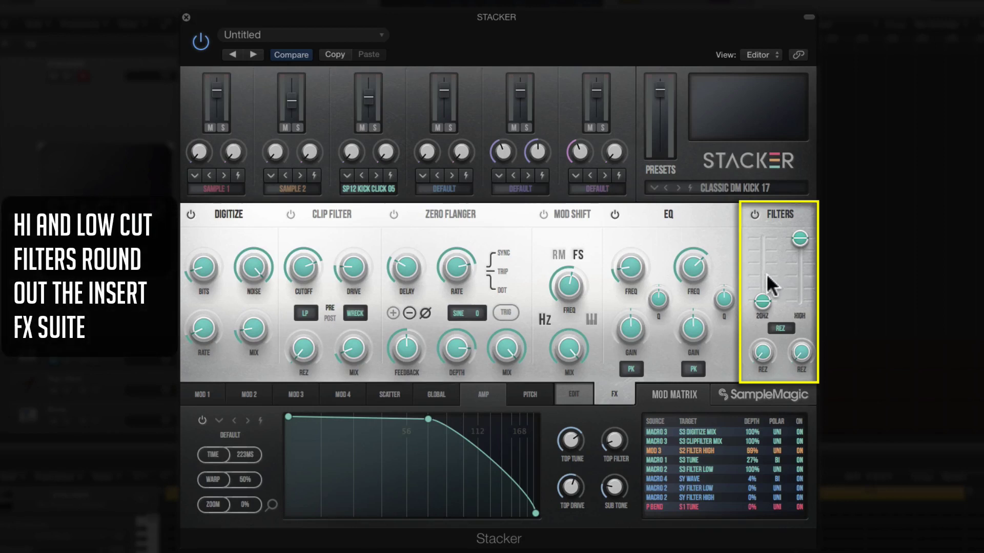
drag(759, 295, 759, 293)
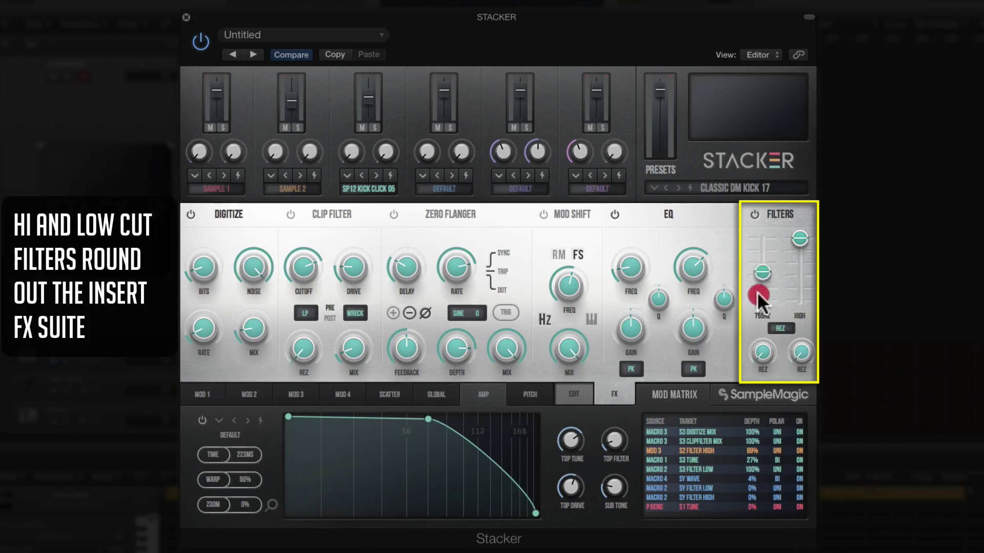
mouse_move(799, 240)
mouse_down()
mouse_move(795, 268)
mouse_move(800, 229)
mouse_up()
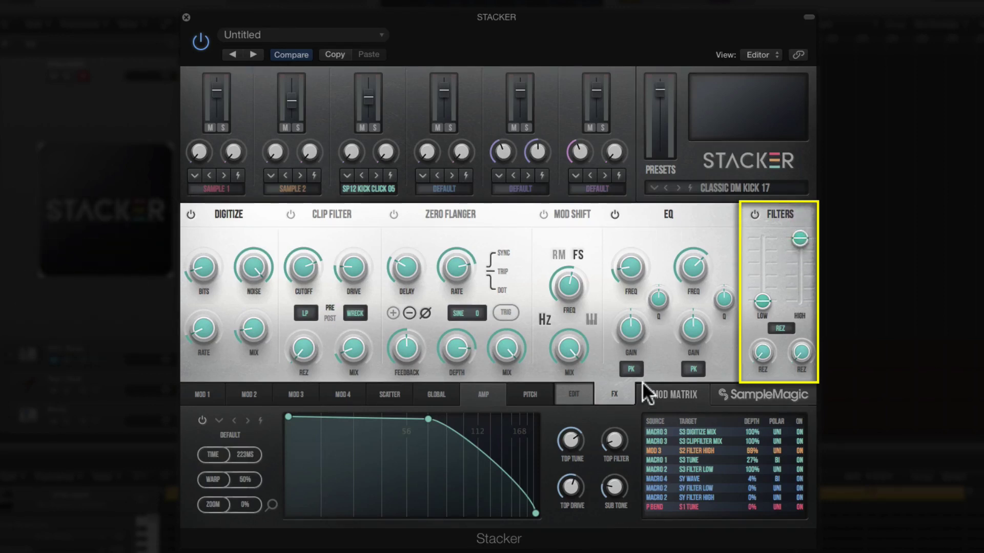
mouse_move(799, 237)
mouse_down()
mouse_move(797, 266)
mouse_move(797, 229)
mouse_move(797, 270)
mouse_up()
drag(763, 301, 761, 272)
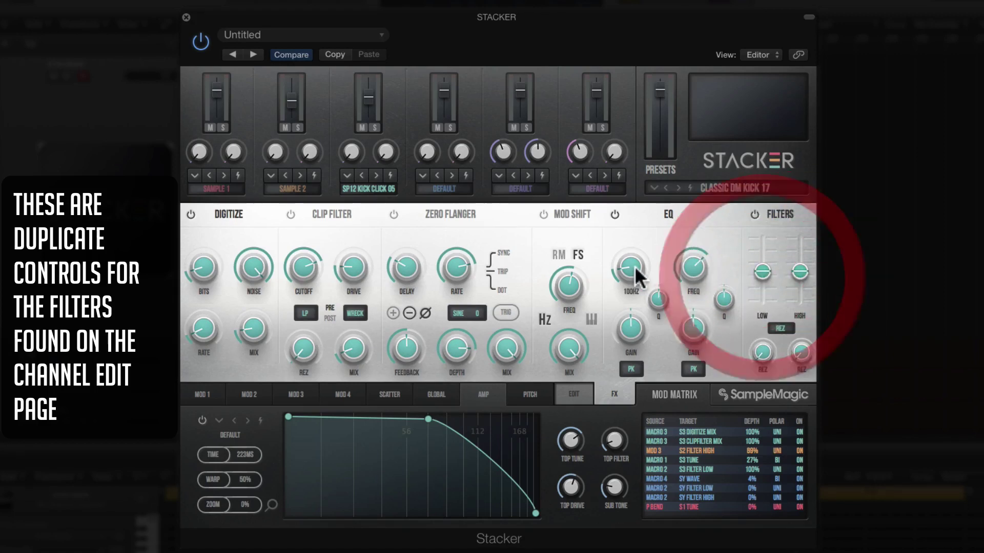
Step: Compare the filter controls on the SP12 Kick Click 05 channel's edit page with those on its FX page
click(374, 188)
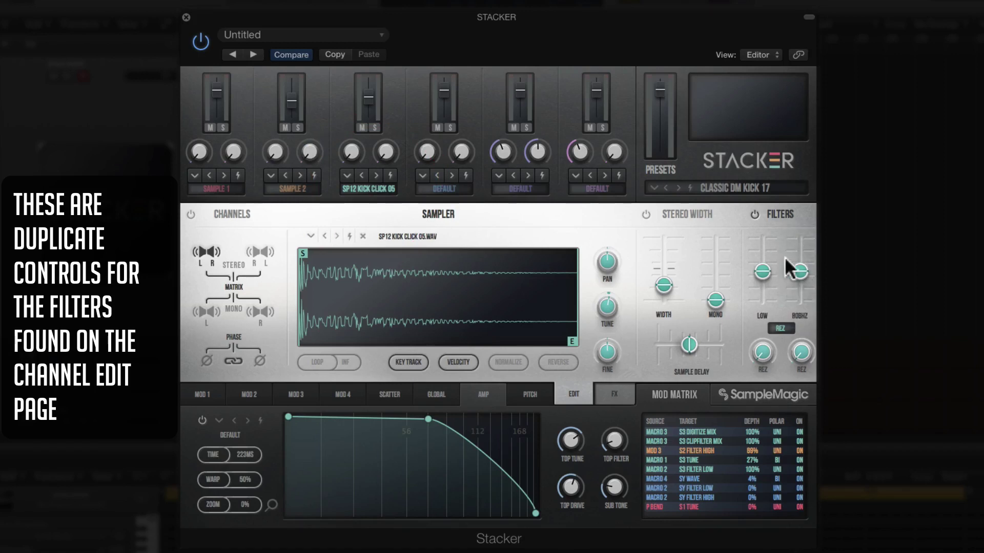
mouse_move(753, 246)
click(383, 186)
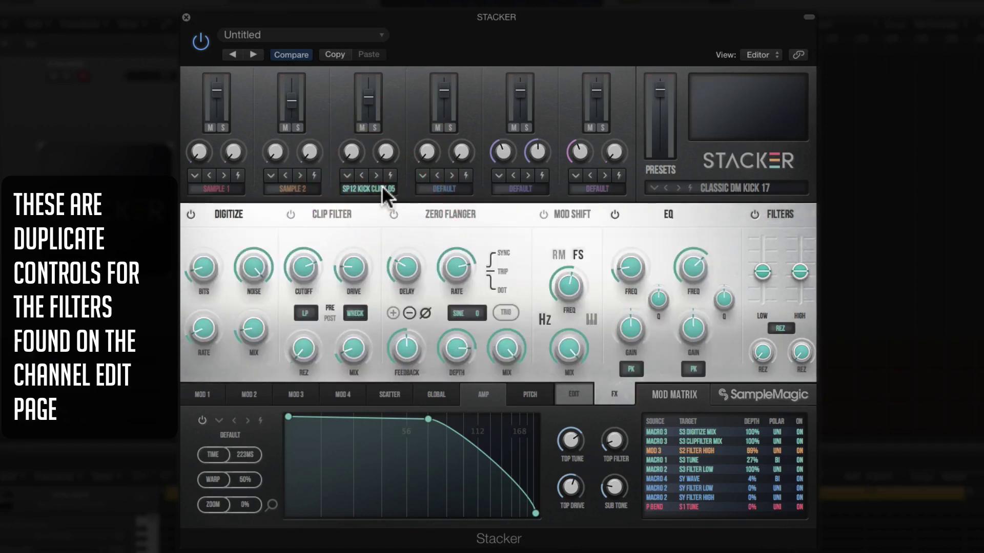
click(382, 187)
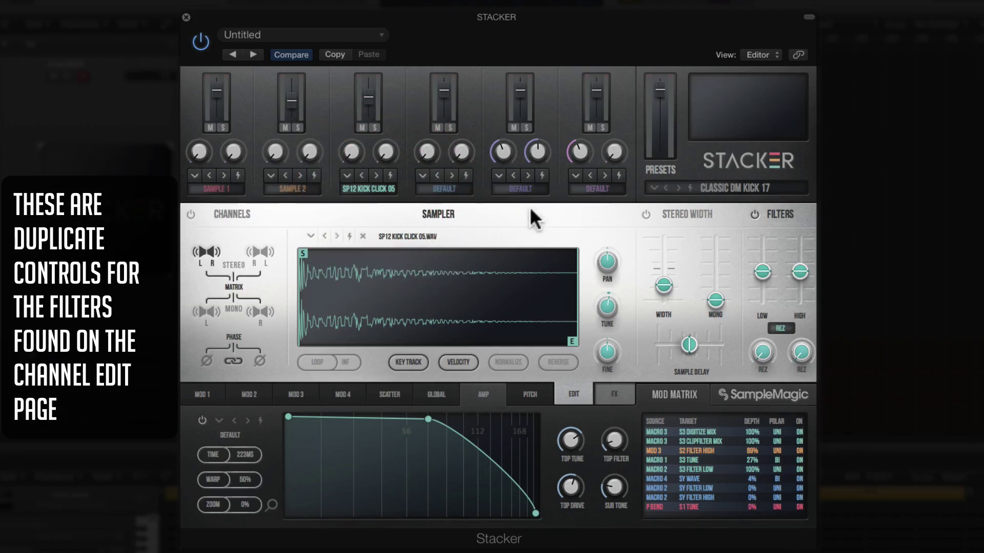
Step: Reset the SP12 Kick Click 05 channel's Low and Hi filters to fully open in the Global view
click(435, 395)
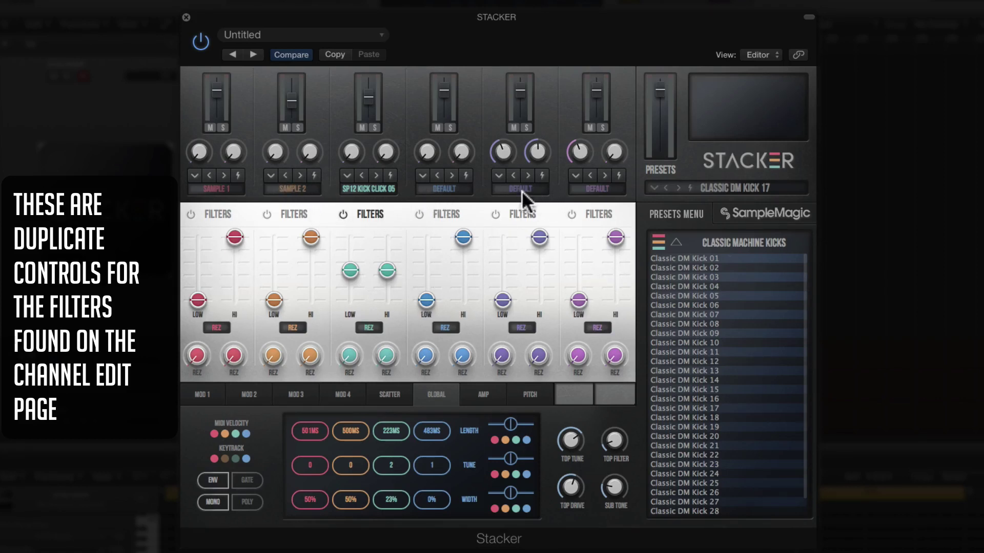
click(385, 280)
double_click(351, 272)
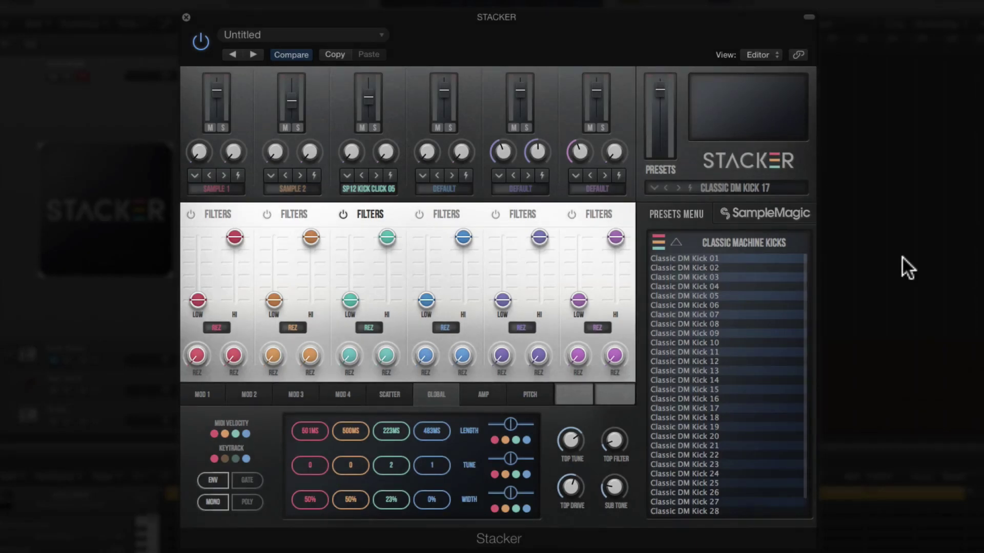
Step: View the envelopes of Mod 1 through Mod 4 and return to Mod 1
click(203, 396)
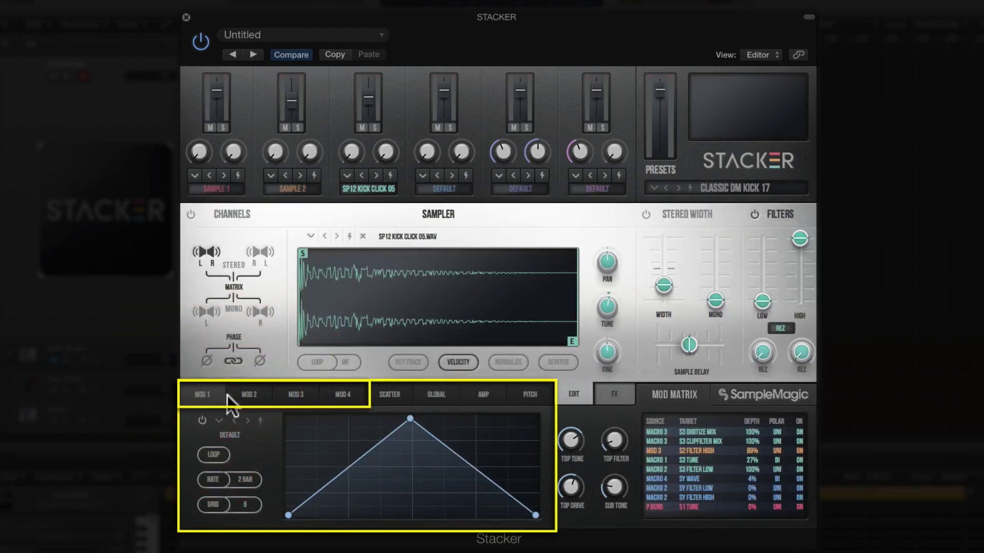
click(246, 398)
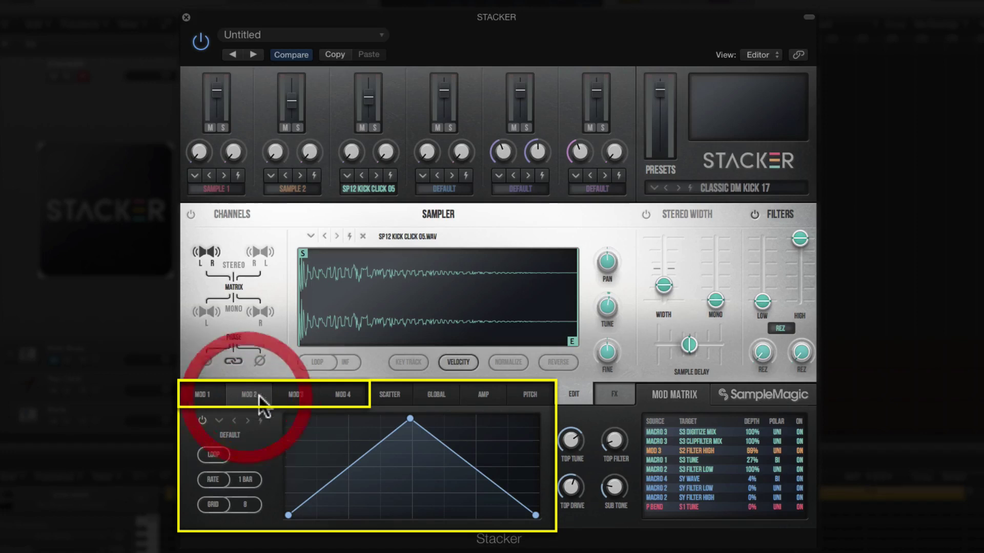
click(297, 398)
click(348, 397)
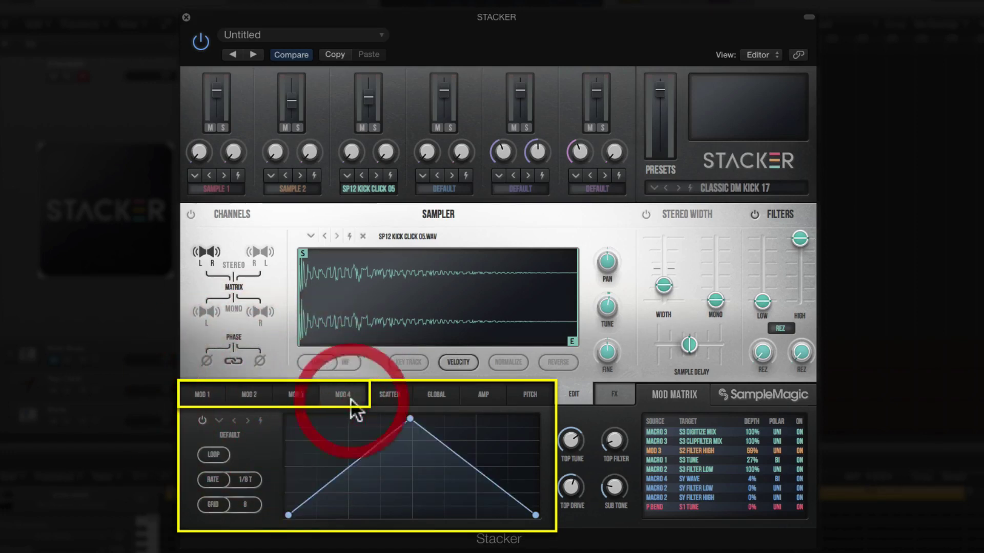
click(206, 396)
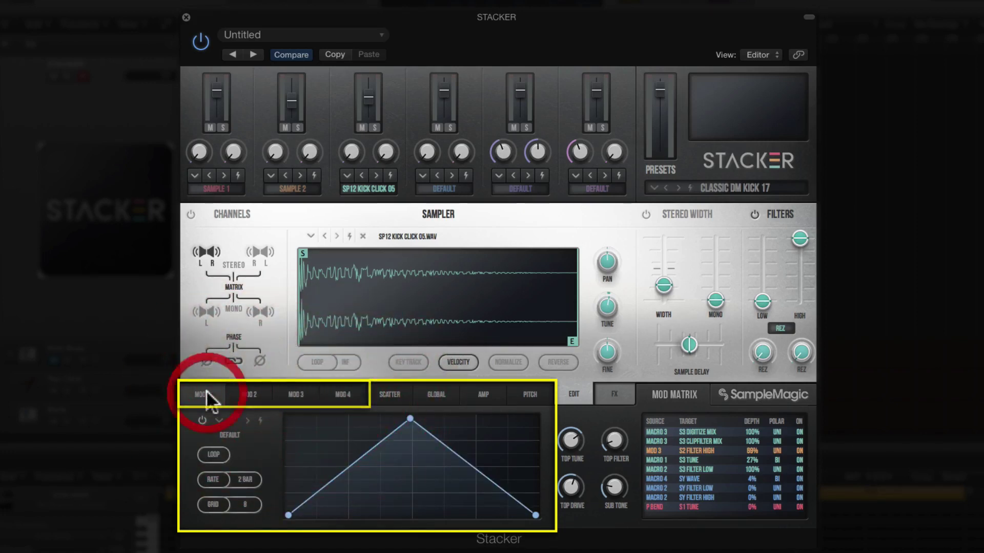
Step: Add four breakpoints to the Mod 1 envelope and shape it with curved segments and a vertical drop after the peak
click(346, 464)
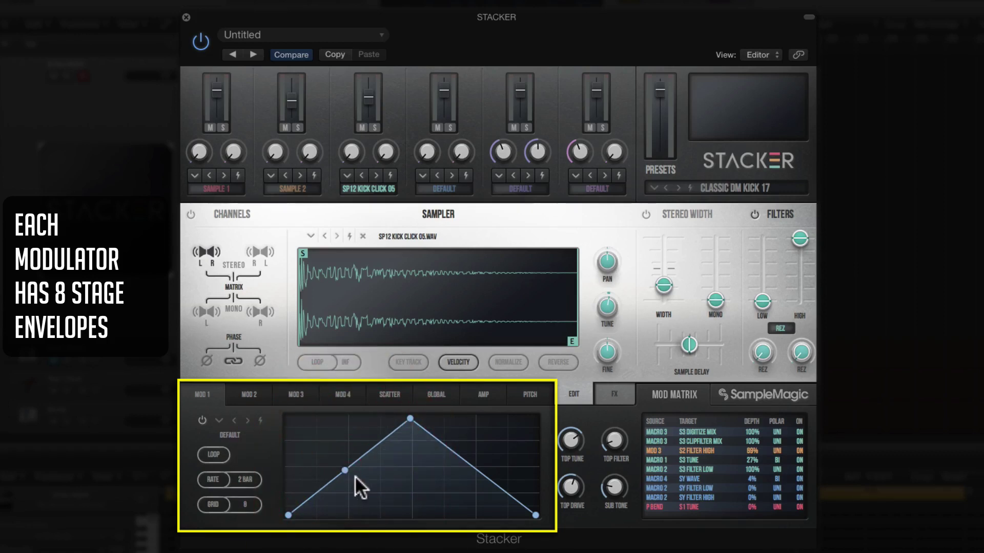
drag(319, 488, 319, 460)
click(376, 449)
drag(376, 449, 379, 463)
drag(447, 447, 465, 497)
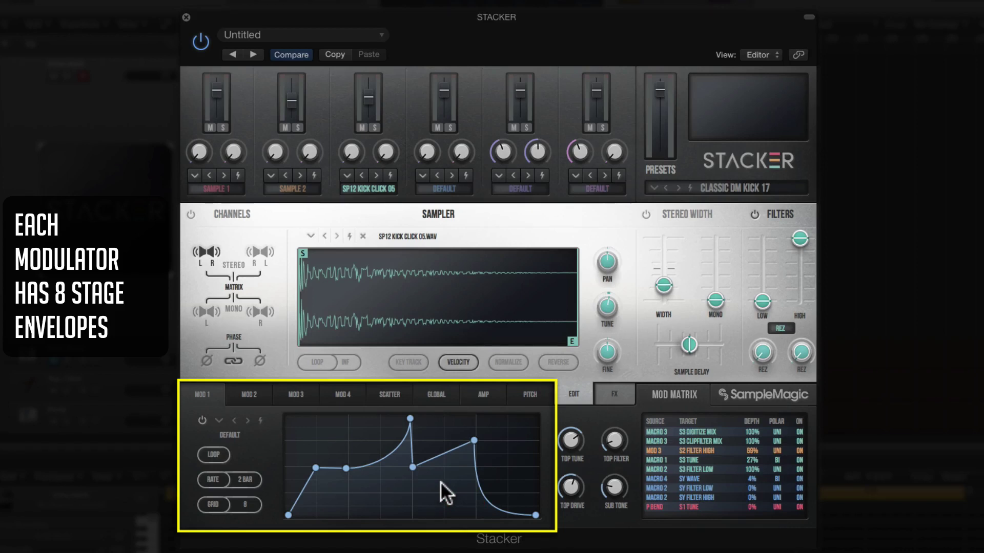
drag(410, 418, 413, 418)
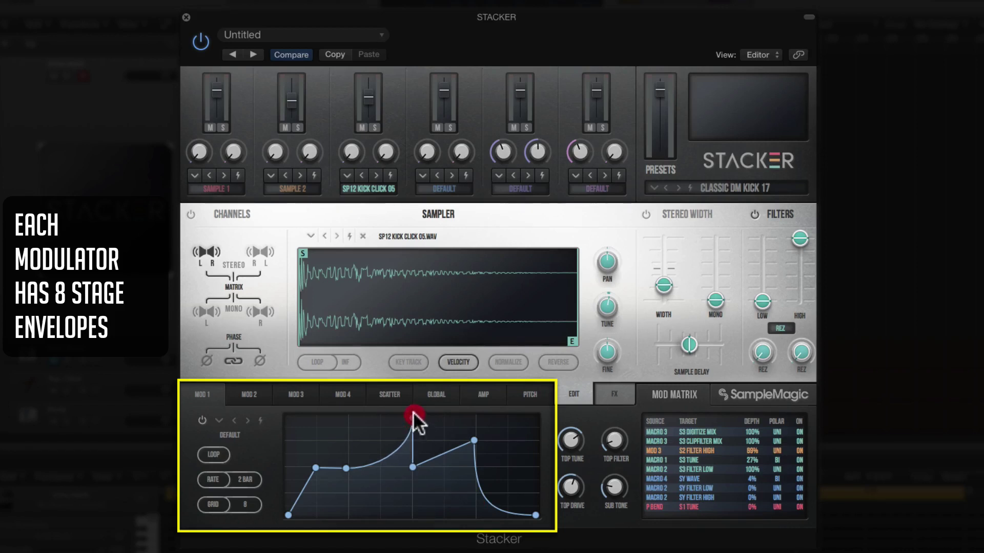
Step: Nudge the second breakpoint of the Mod 1 envelope and load the Dubstep Lazers 01 envelope preset
drag(316, 467, 317, 468)
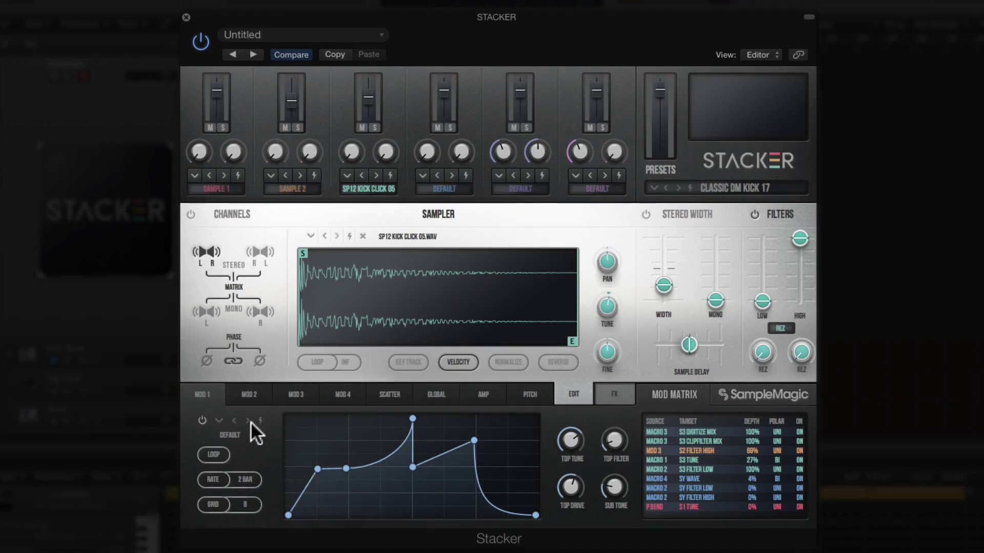
click(219, 420)
mouse_move(243, 412)
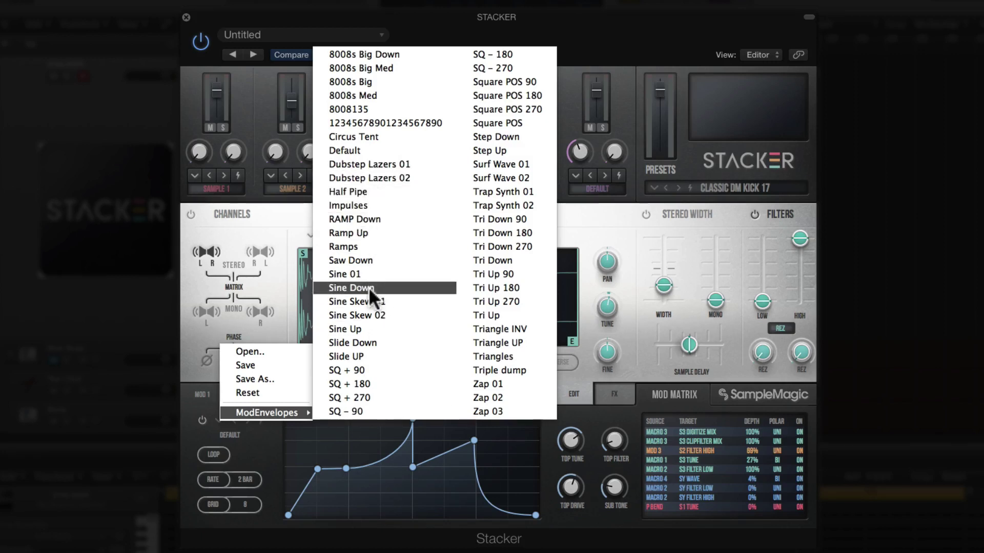
click(371, 165)
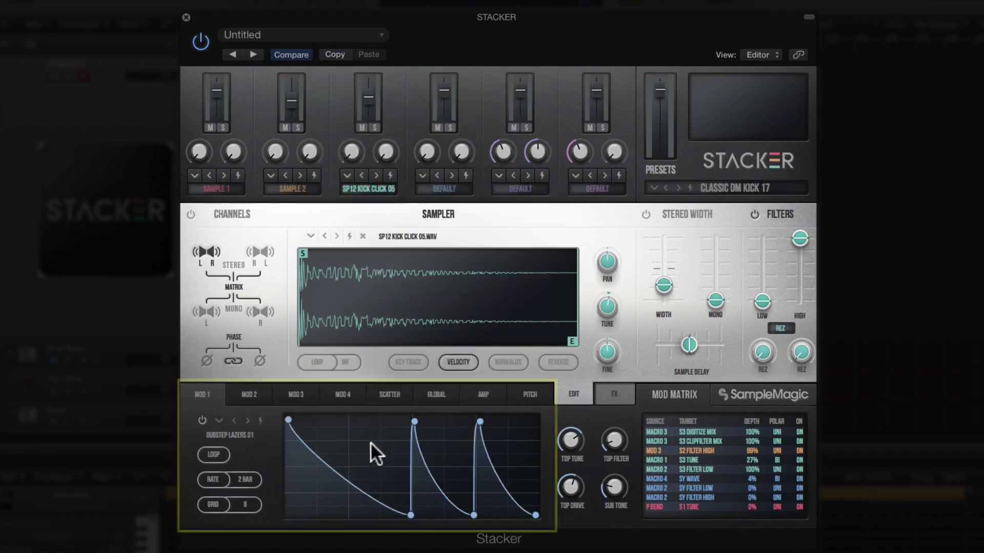
Step: Step forward through the Mod 1 envelope presets as far as Impulses and go back one to Half Pipe
click(247, 420)
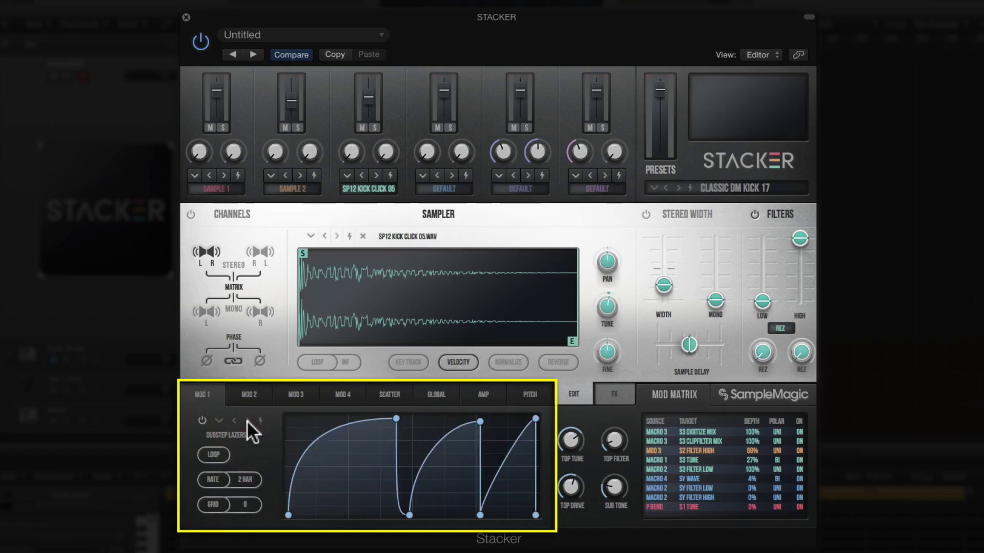
click(247, 420)
click(247, 420)
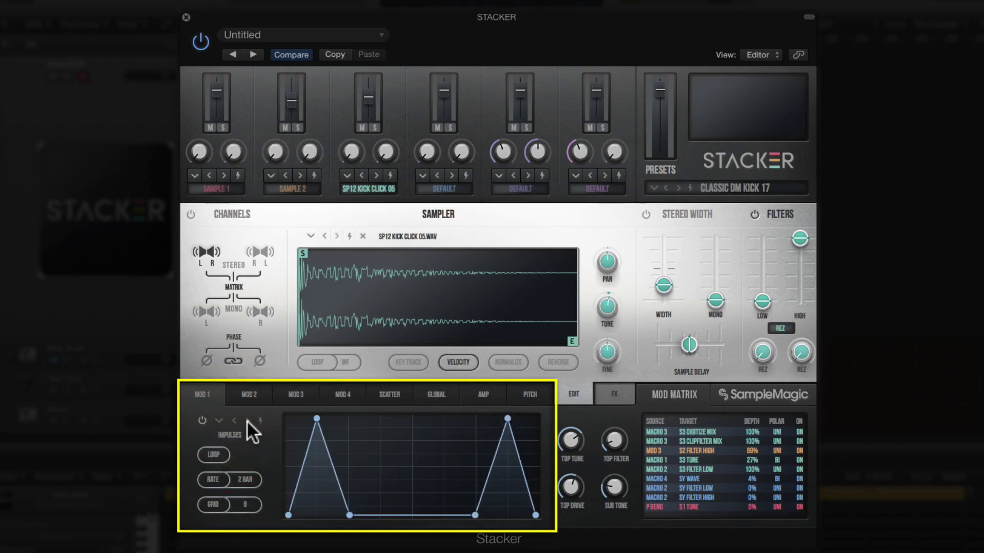
click(234, 420)
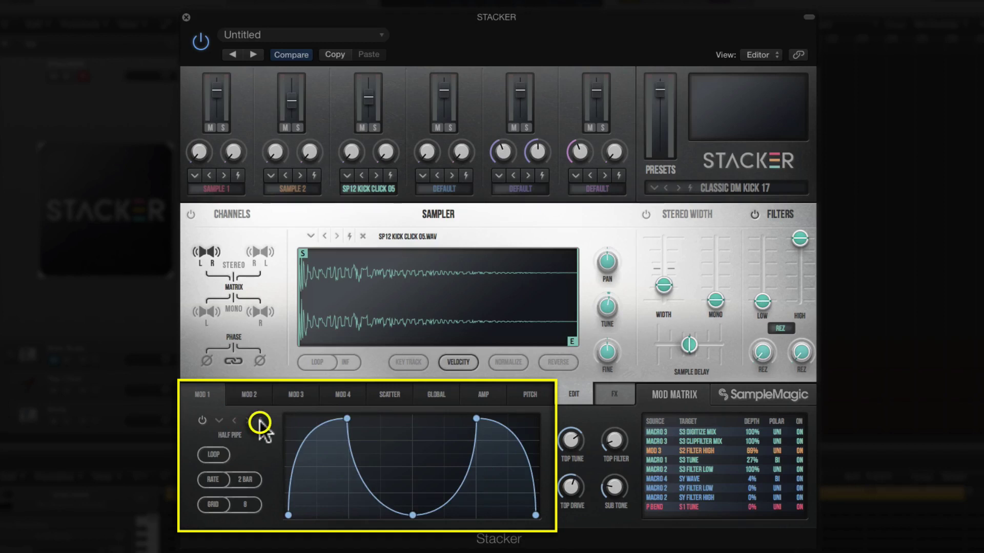
Step: Load random envelope presets into Mod 1, ending on SQ - 90, and check the envelope's save options without choosing one
click(260, 420)
click(260, 420)
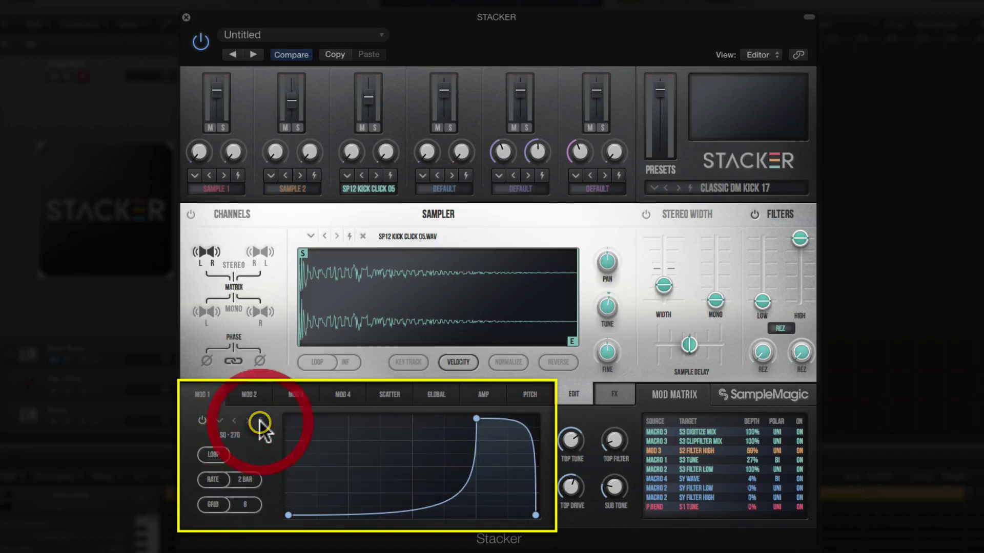
click(260, 420)
click(259, 420)
click(259, 420)
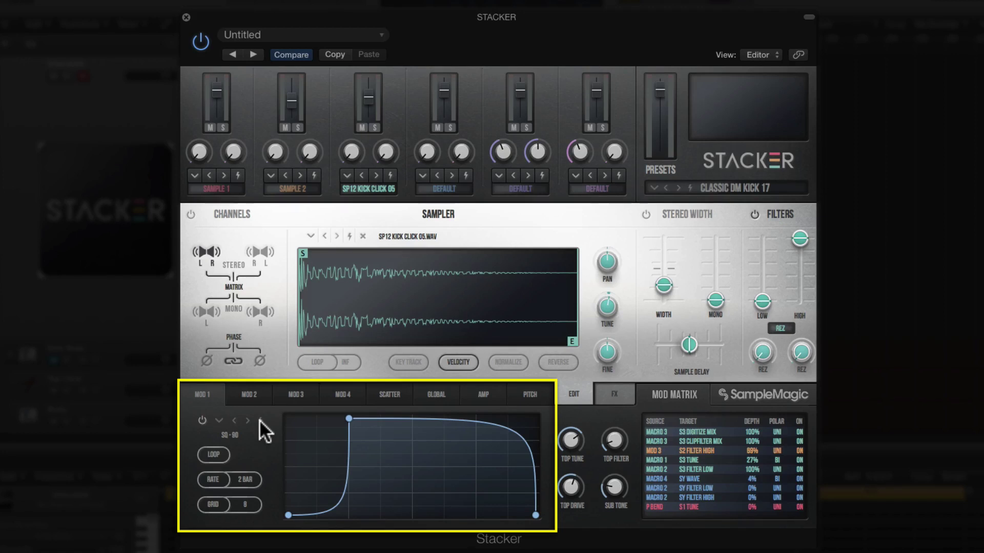
click(219, 417)
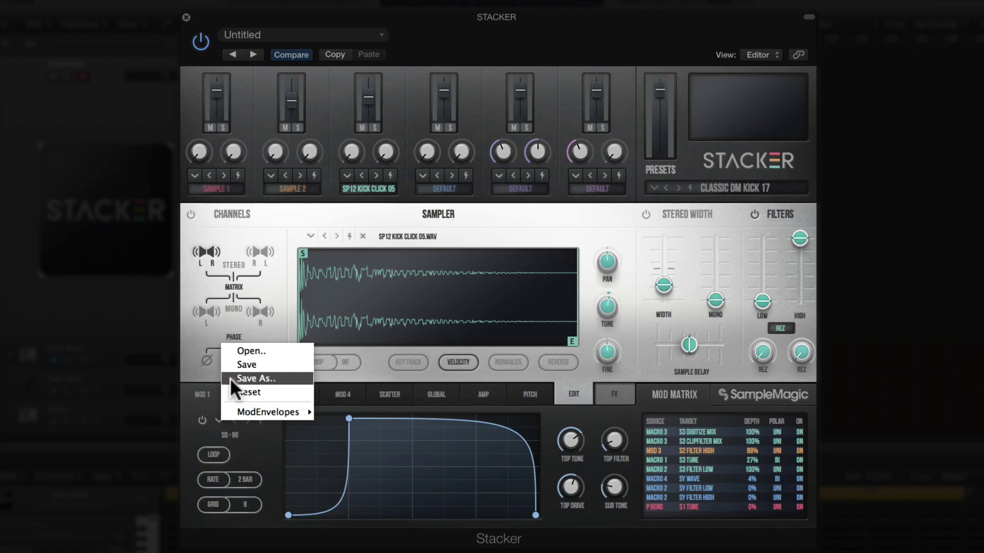
click(206, 428)
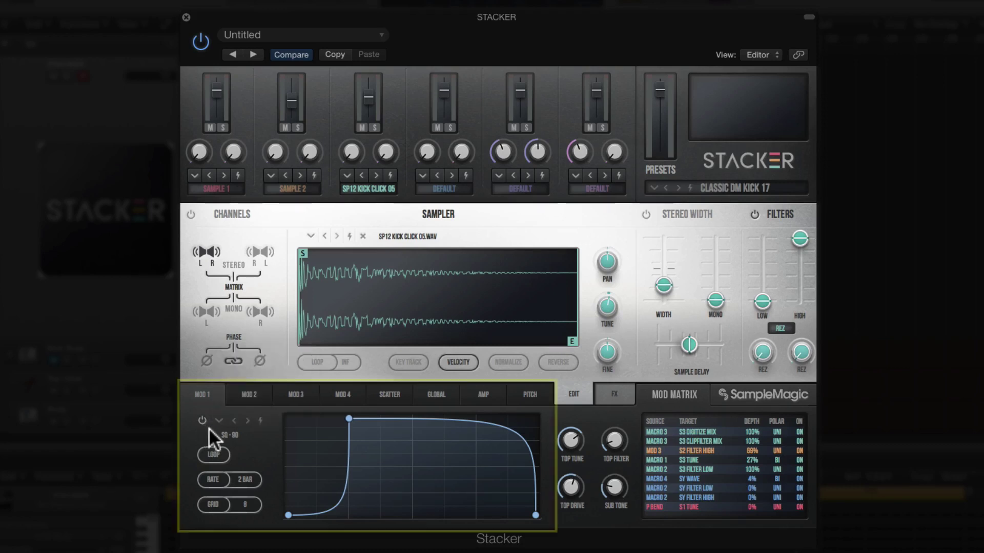
Step: View Mod 2 through Mod 4 and examine the Loop, Rate and Grid controls of Mod 4
click(244, 394)
click(312, 395)
click(343, 397)
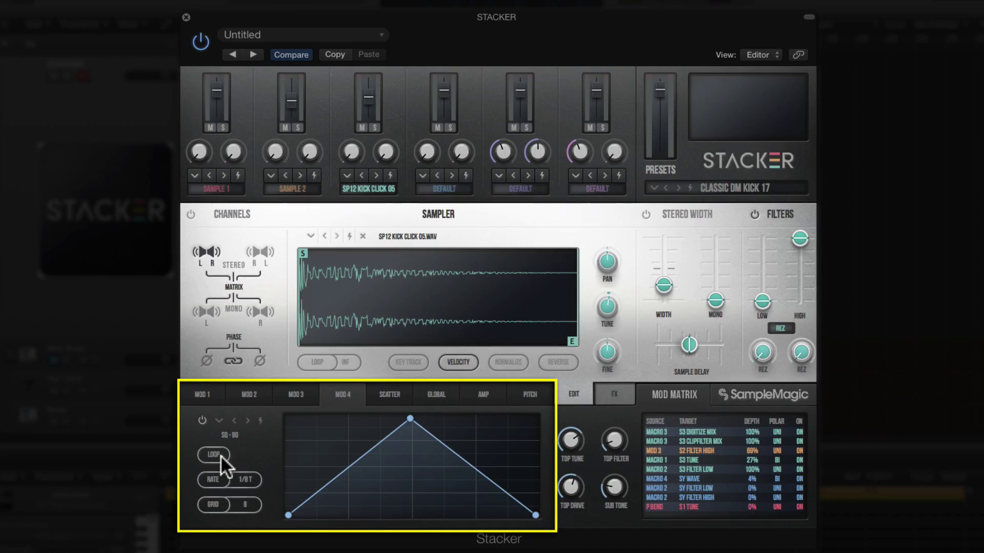
drag(228, 485, 235, 484)
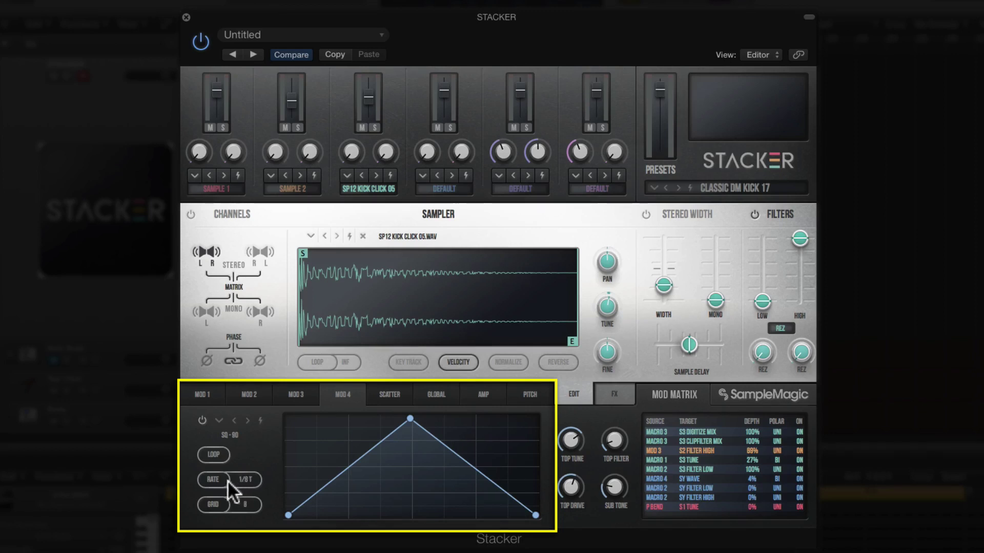
mouse_move(215, 503)
mouse_down()
mouse_move(238, 506)
mouse_move(219, 502)
mouse_move(207, 537)
mouse_move(211, 460)
mouse_move(207, 511)
mouse_up()
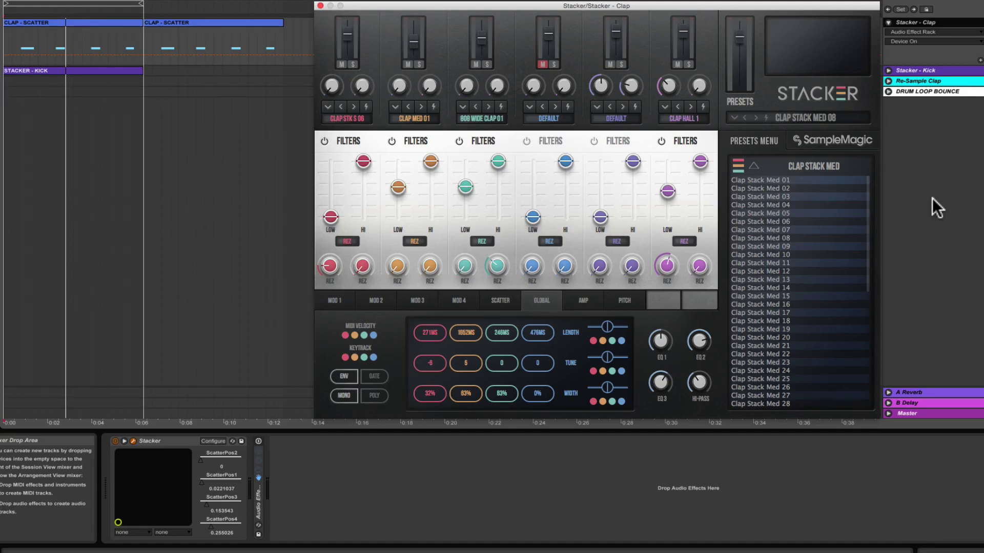
Step: On the Stacker - Clap instance in Ableton Live, show the Scatter page, play the loop and align all four scatter blocks at the start
click(500, 301)
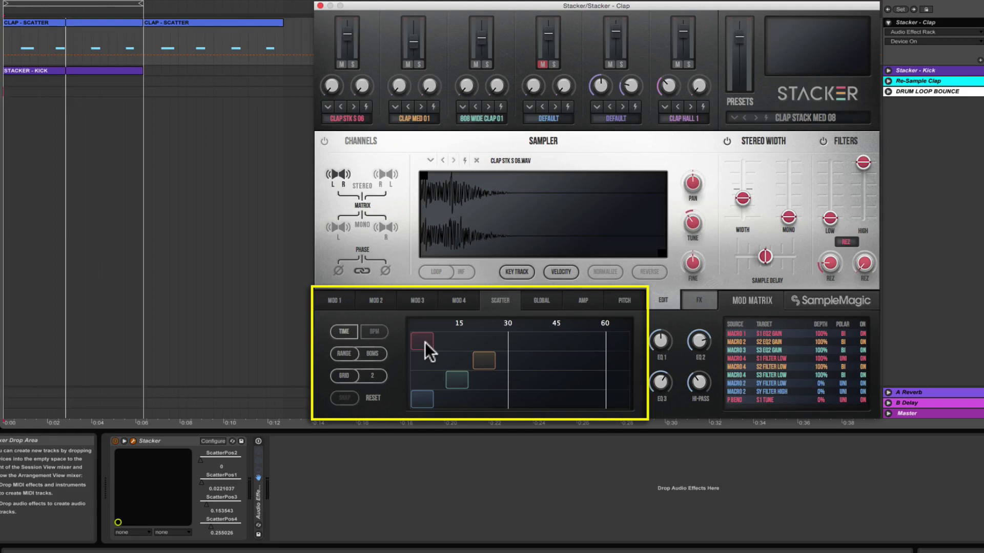
key(space)
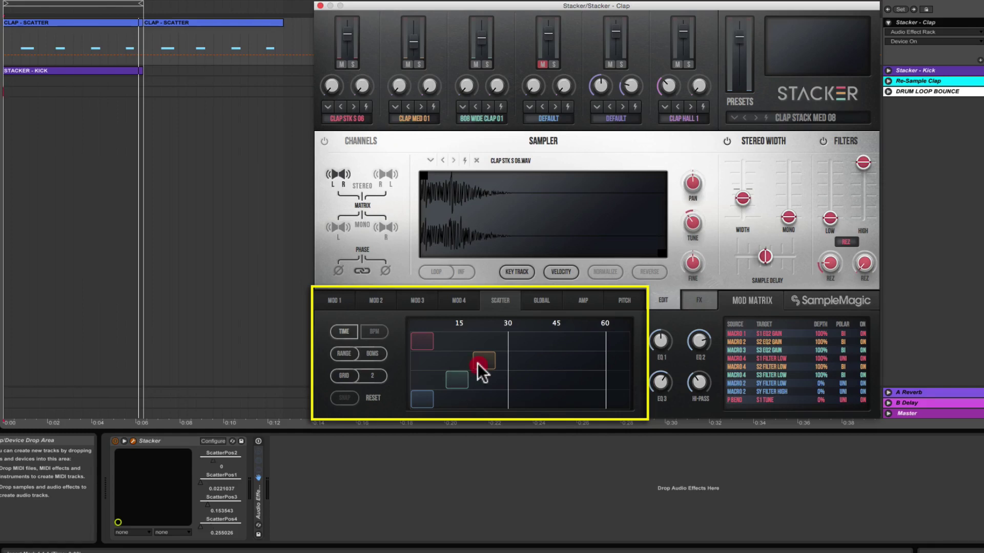
drag(465, 382, 416, 381)
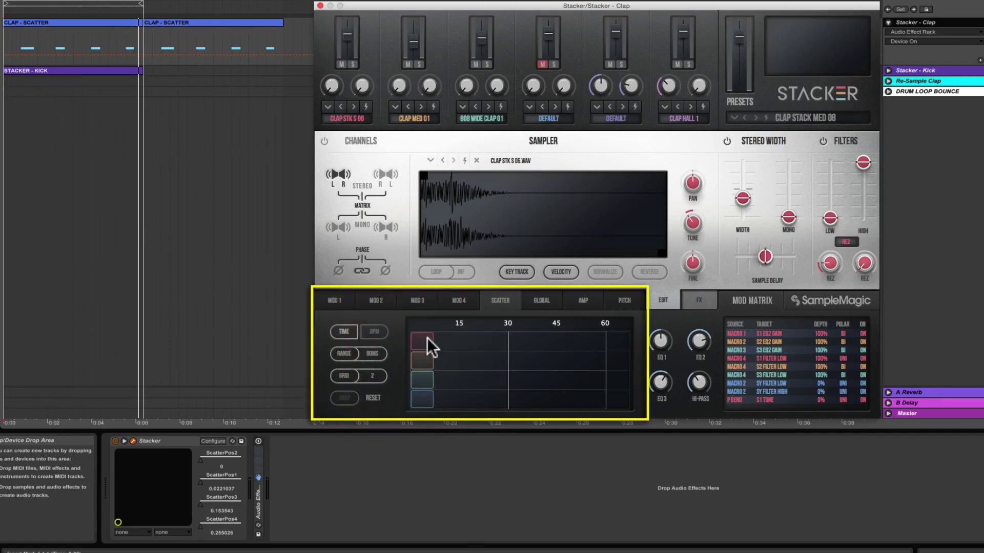
click(426, 358)
drag(425, 340, 457, 341)
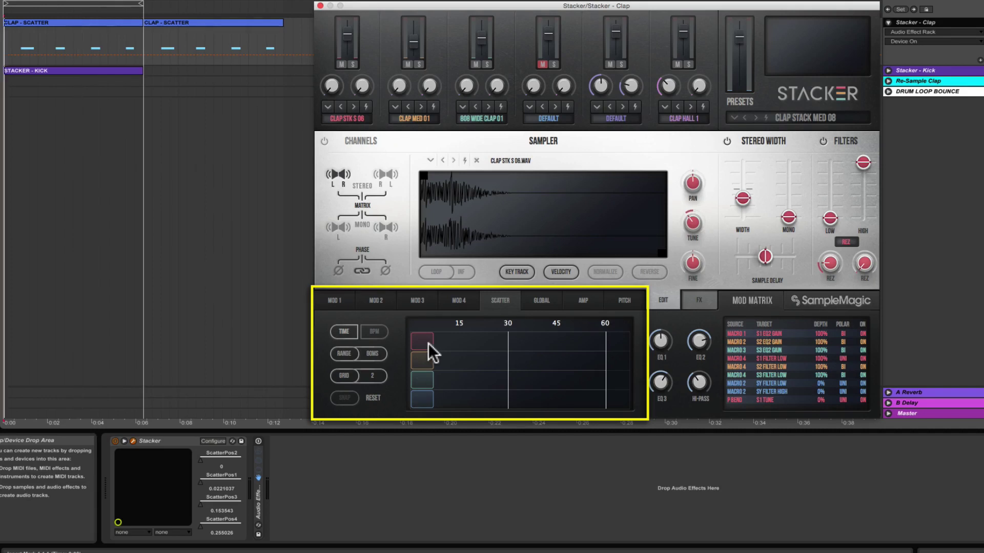
Step: Stagger the scatter blocks: red just before the 30 mark, orange before 15, green near 45 and blue at the start
drag(428, 343, 492, 349)
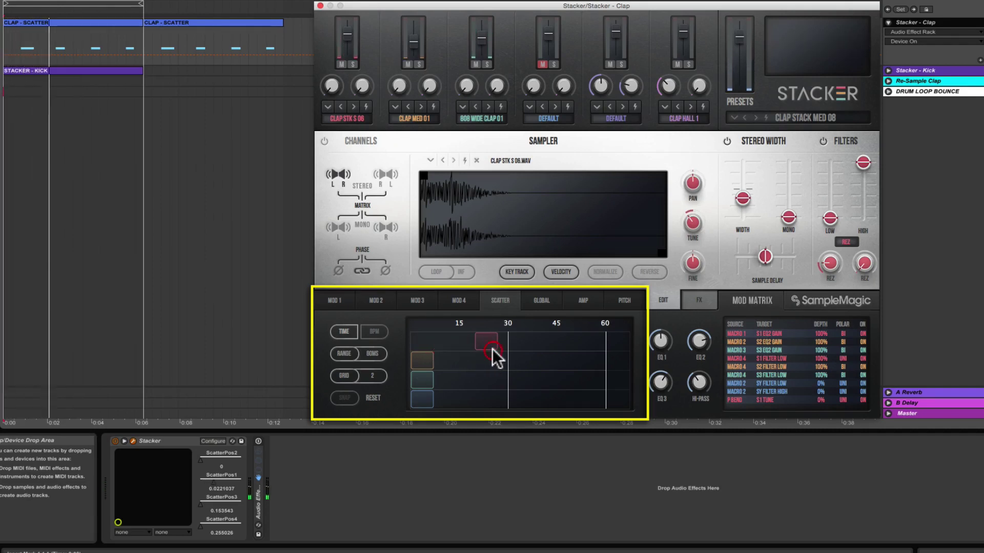
drag(427, 359, 453, 357)
drag(511, 376, 531, 379)
drag(426, 398, 433, 397)
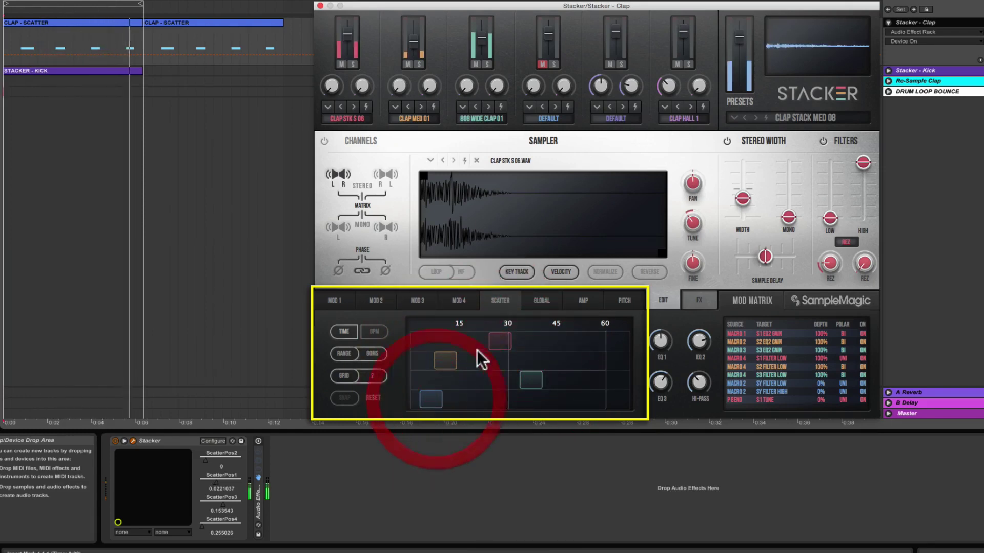
drag(526, 379, 545, 379)
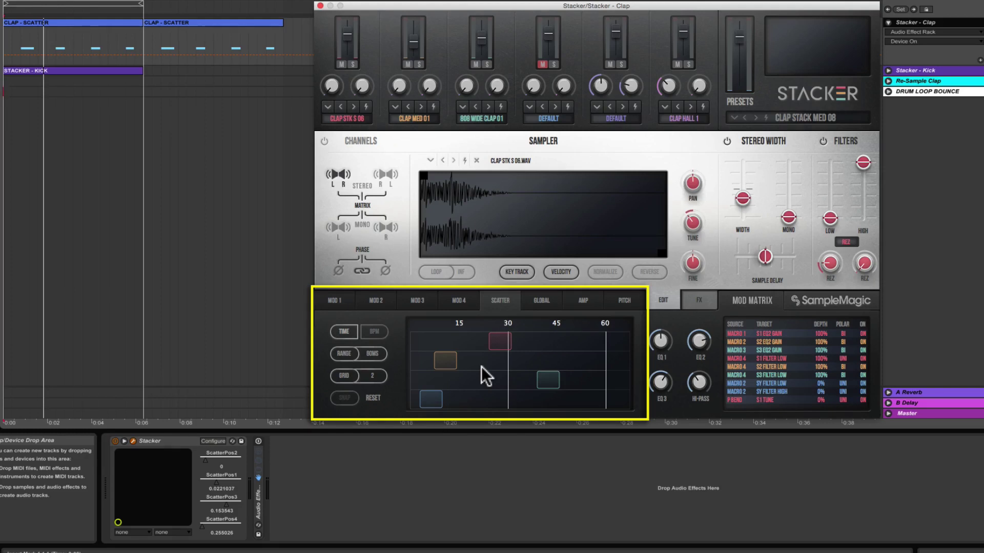
drag(457, 365, 447, 365)
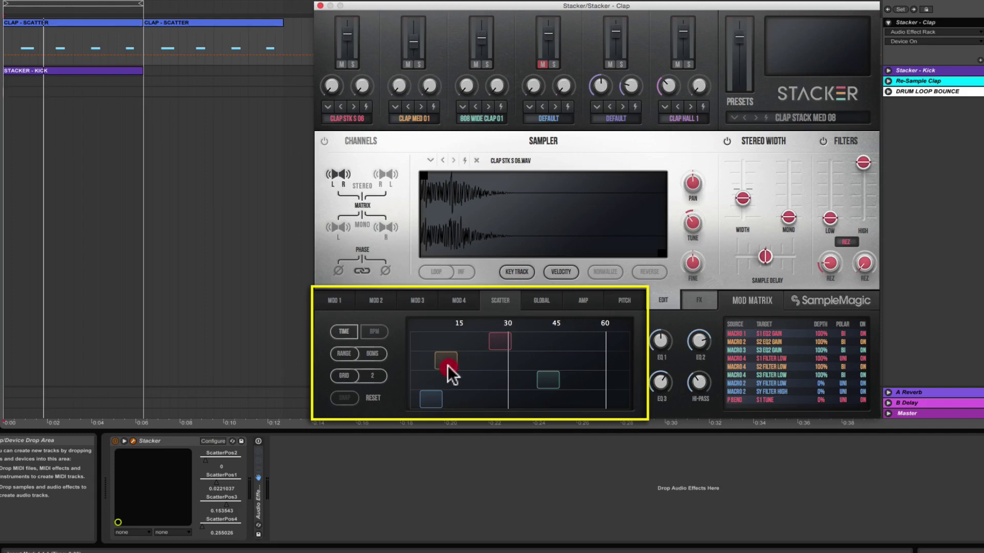
drag(508, 343, 500, 348)
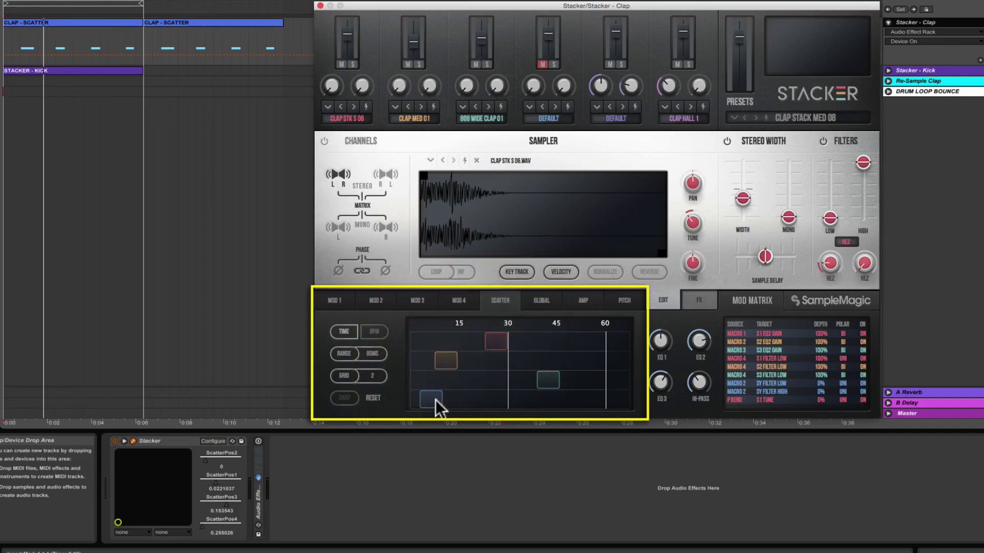
drag(426, 398, 420, 399)
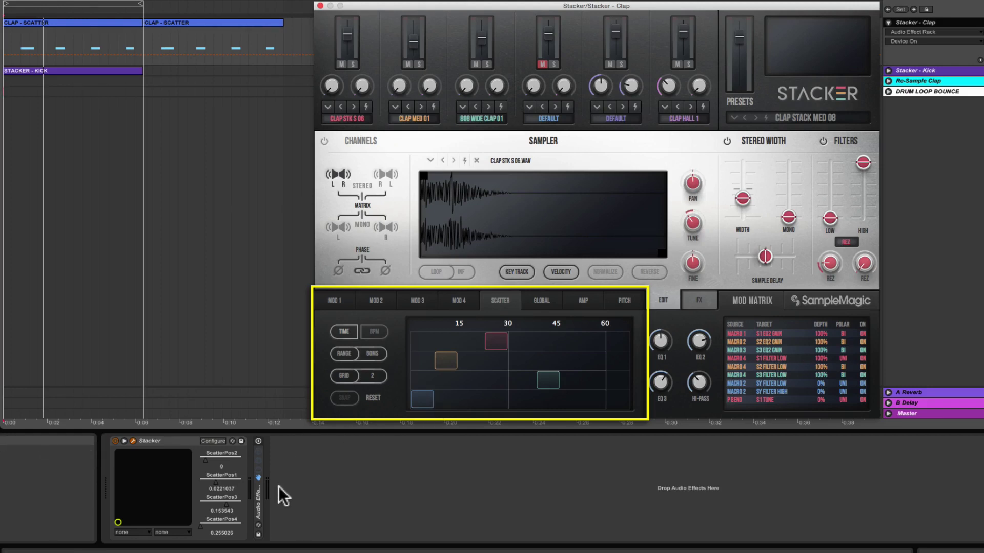
Step: Unfold the Audio Effect Rack whose LFOs modulate the four scatter positions and toggle the rack's activation
double_click(258, 513)
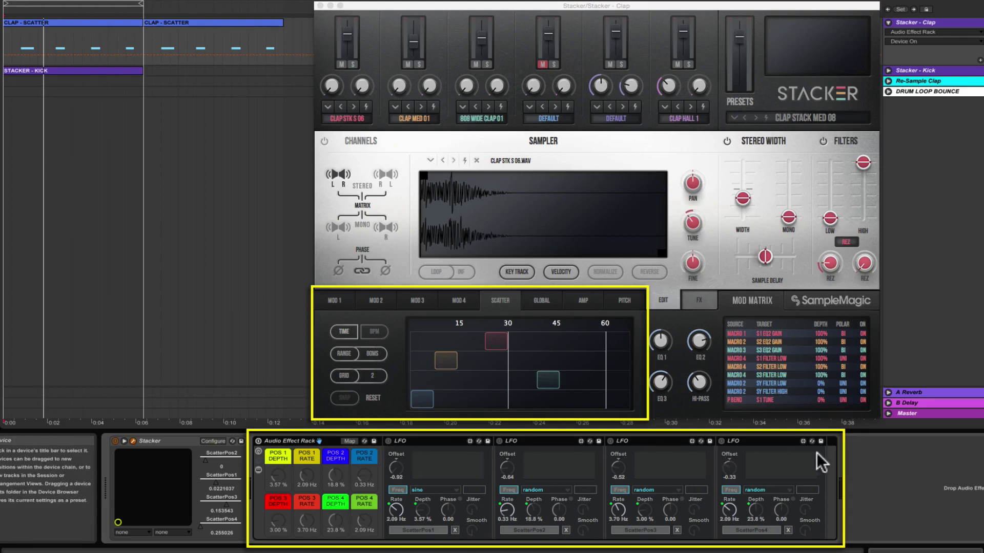
click(258, 441)
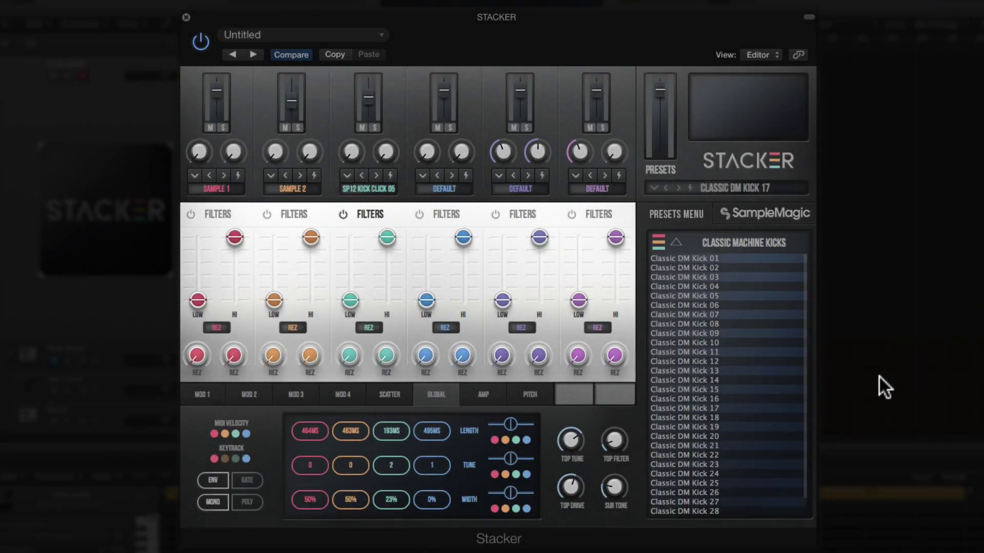
Step: In the kick instance's Global view, adjust the Length of Sample 1 and shorten the Length of Sample 2
click(439, 396)
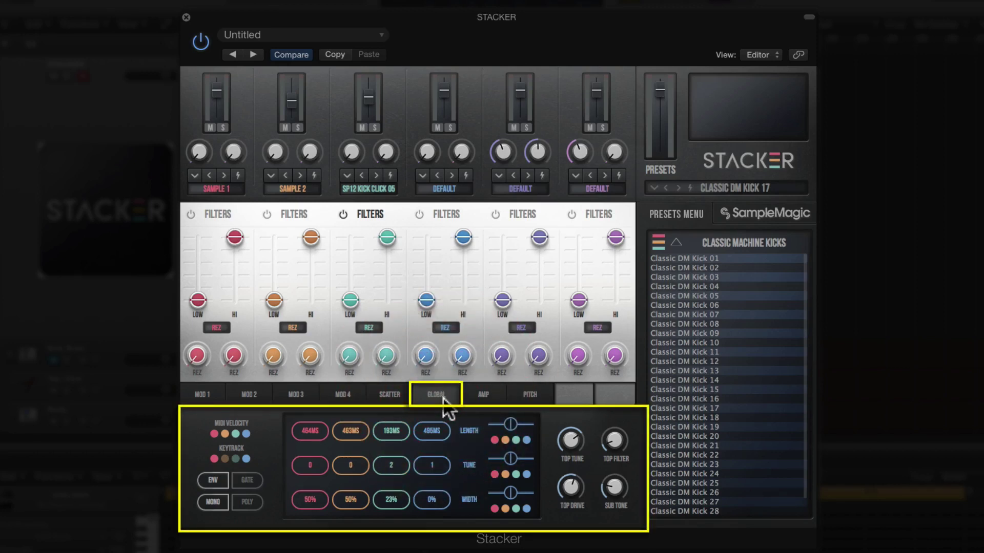
click(444, 402)
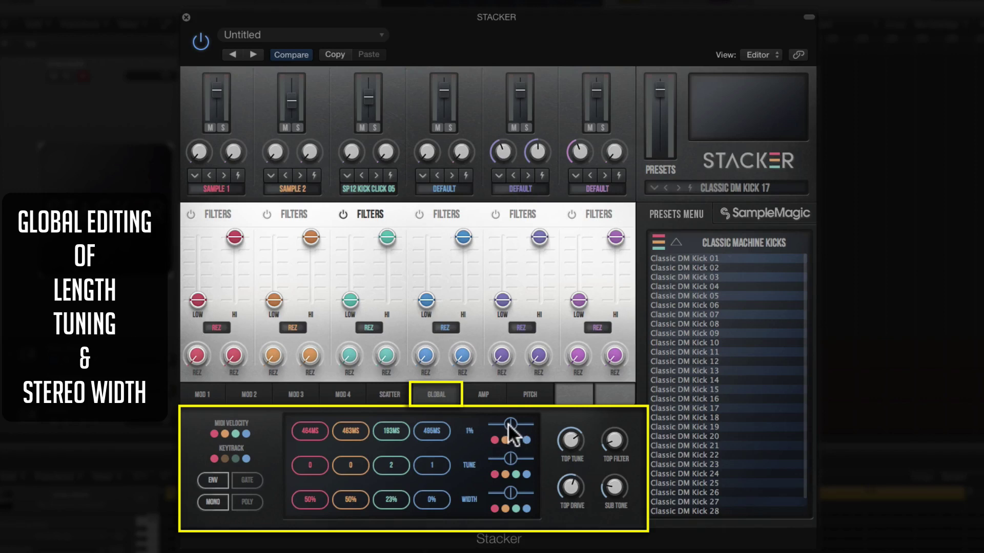
drag(507, 424, 510, 429)
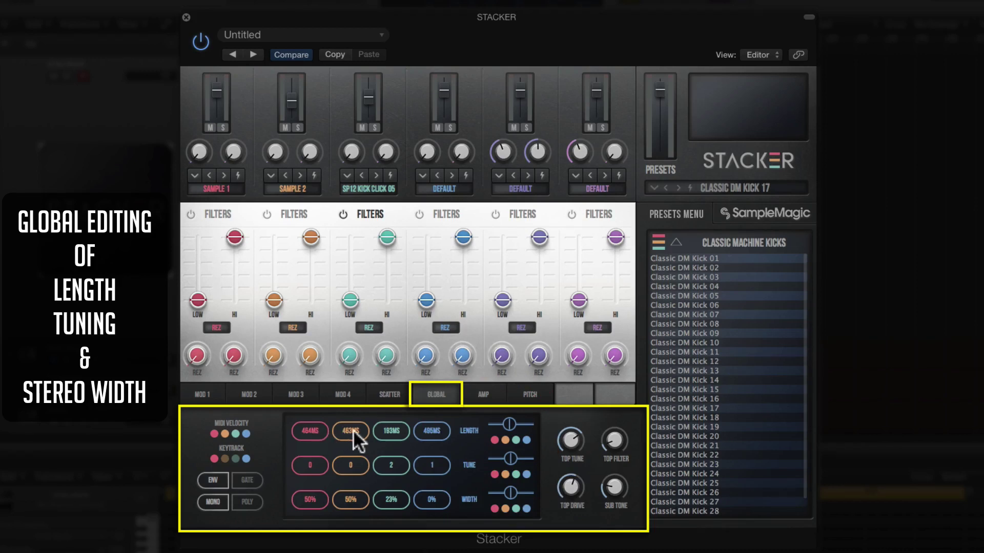
drag(304, 432, 306, 435)
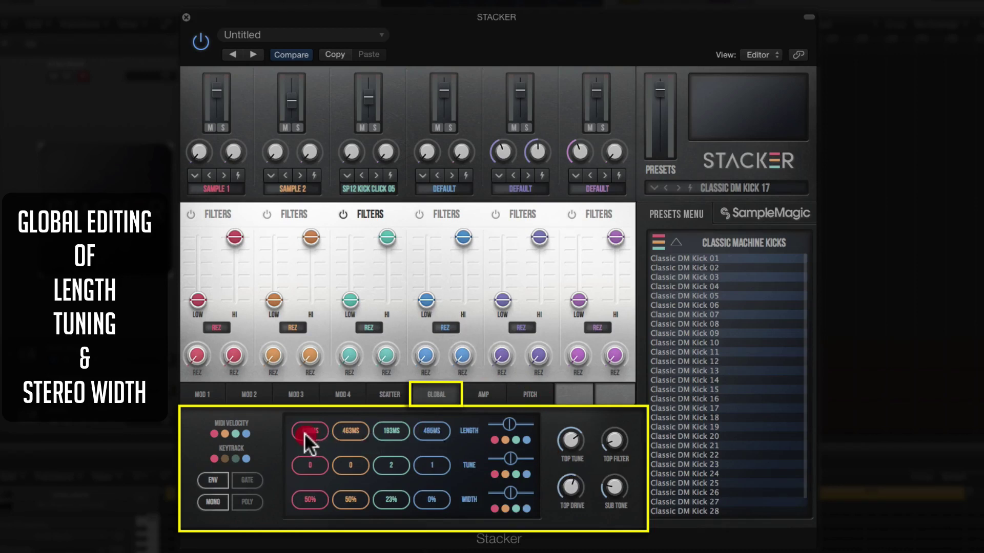
drag(344, 432, 350, 445)
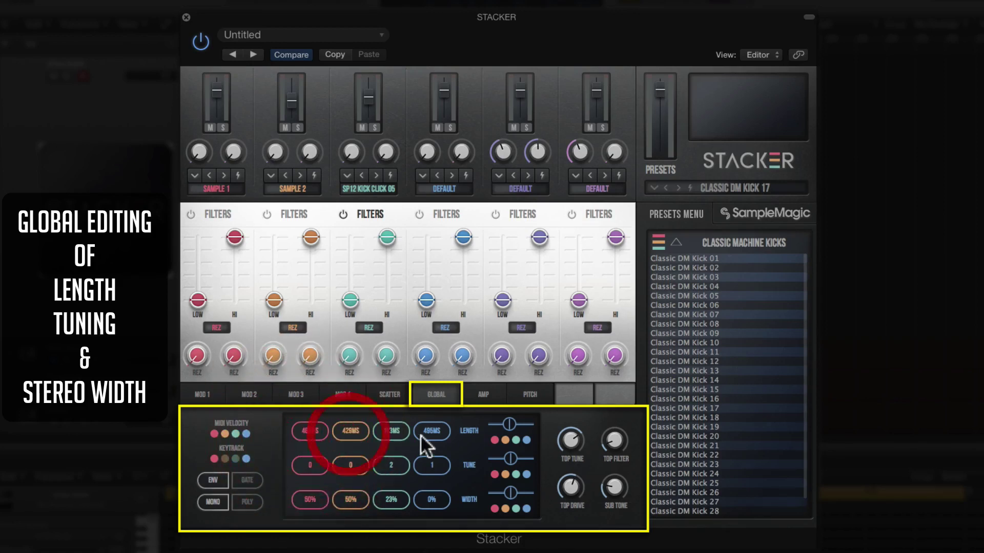
Step: Try the master Length slider while toggling the red channel's link to it, and return the slider to centre
mouse_move(509, 425)
mouse_down()
mouse_move(489, 430)
mouse_move(530, 429)
mouse_move(506, 430)
mouse_move(514, 439)
mouse_up()
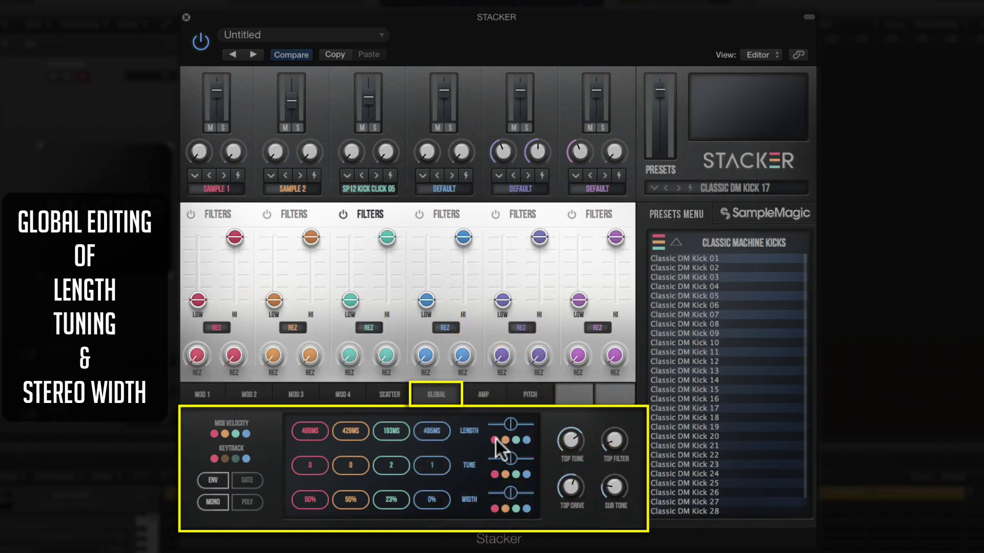
click(496, 441)
mouse_move(510, 424)
mouse_down()
mouse_move(495, 435)
mouse_move(525, 436)
mouse_move(496, 438)
mouse_move(527, 434)
mouse_move(506, 434)
mouse_move(513, 444)
mouse_up()
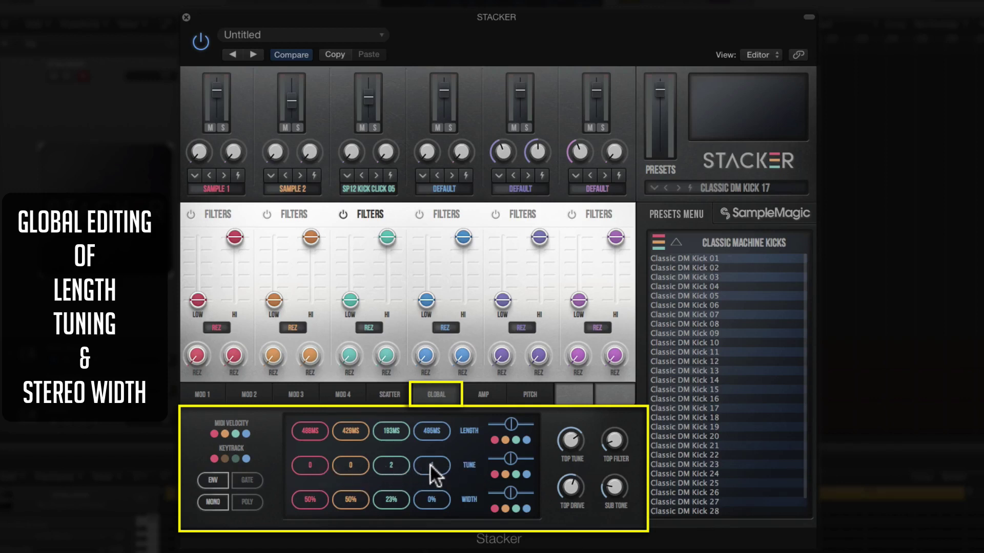
Step: Try the master Tune and Width sliders for all channels and return both to centre
mouse_move(511, 466)
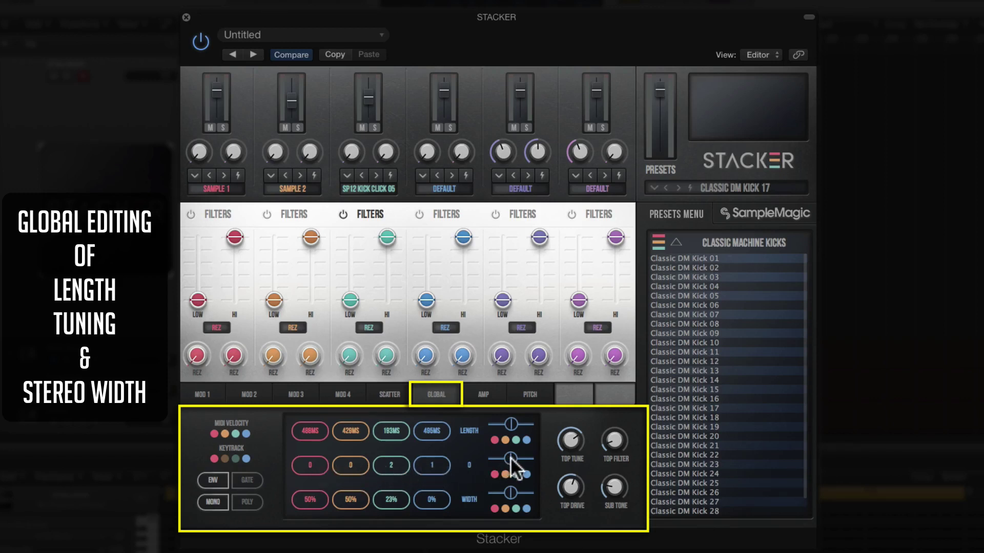
mouse_move(514, 464)
mouse_down()
mouse_move(501, 462)
mouse_move(543, 467)
mouse_move(450, 467)
mouse_move(509, 478)
mouse_up()
mouse_move(508, 500)
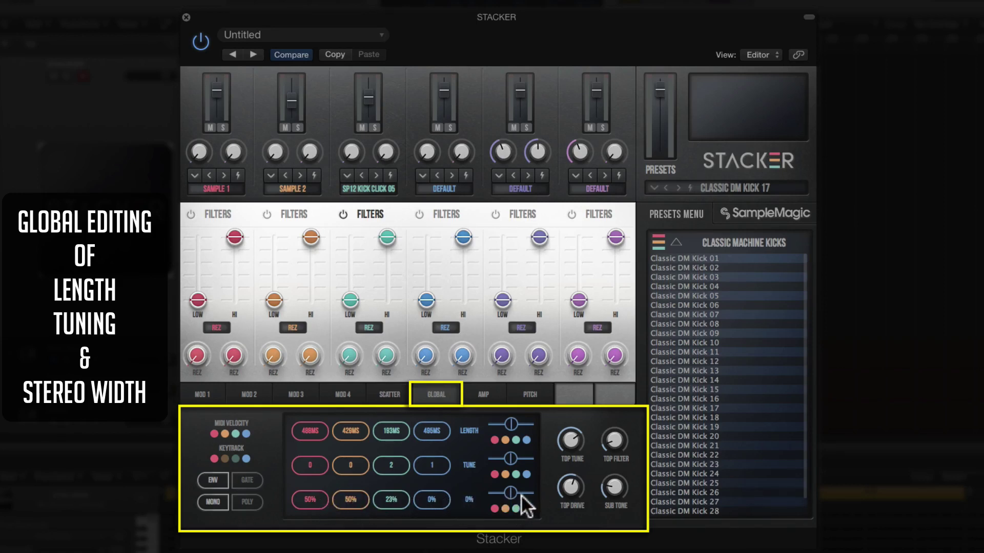
mouse_move(511, 493)
mouse_down()
mouse_move(484, 495)
mouse_move(535, 495)
mouse_up()
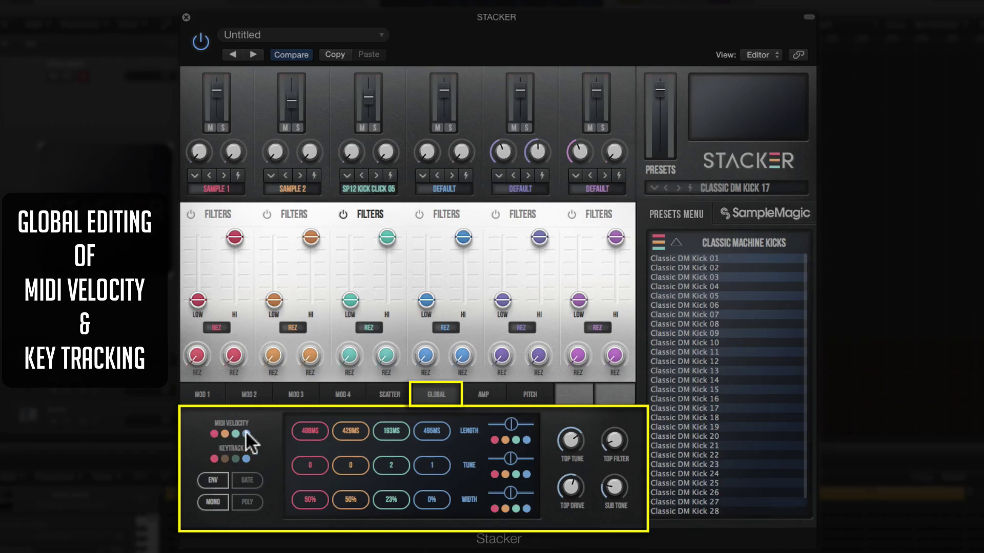
Step: Try the MIDI Velocity switches of the red and green channels and the green channel's Keytrack switch
click(214, 434)
click(235, 434)
click(235, 459)
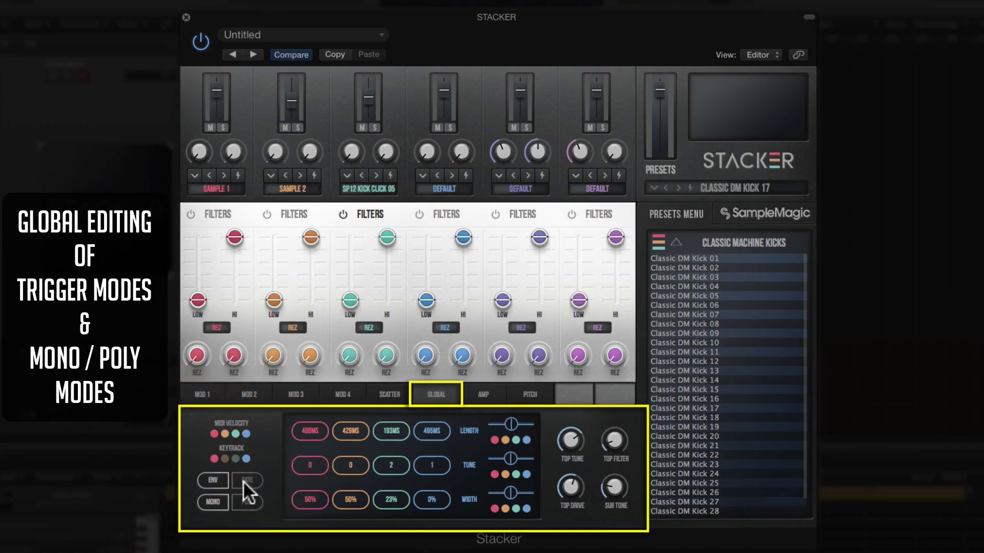
Step: Switch the global trigger mode to Gate and back to Env, and the voice mode to Poly and back to Mono
click(247, 480)
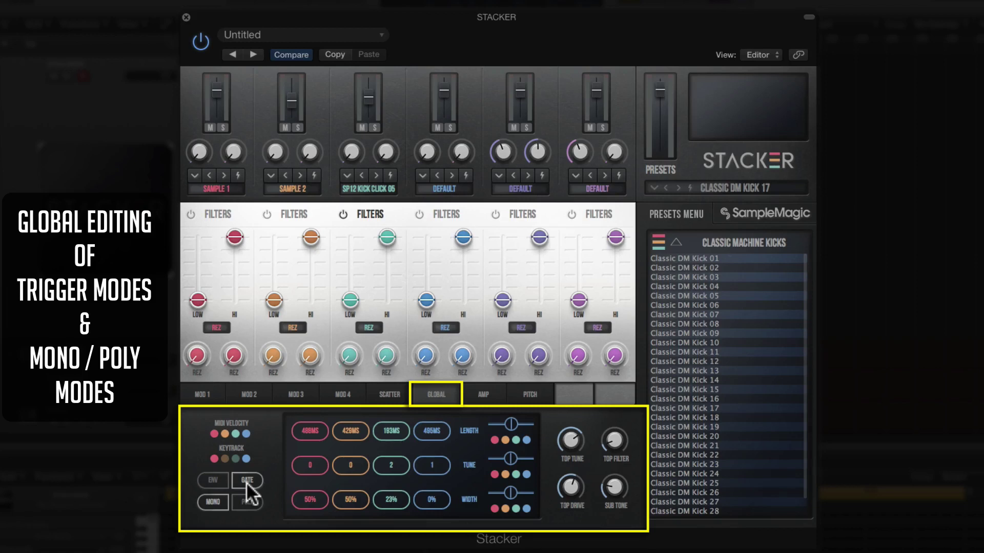
click(217, 482)
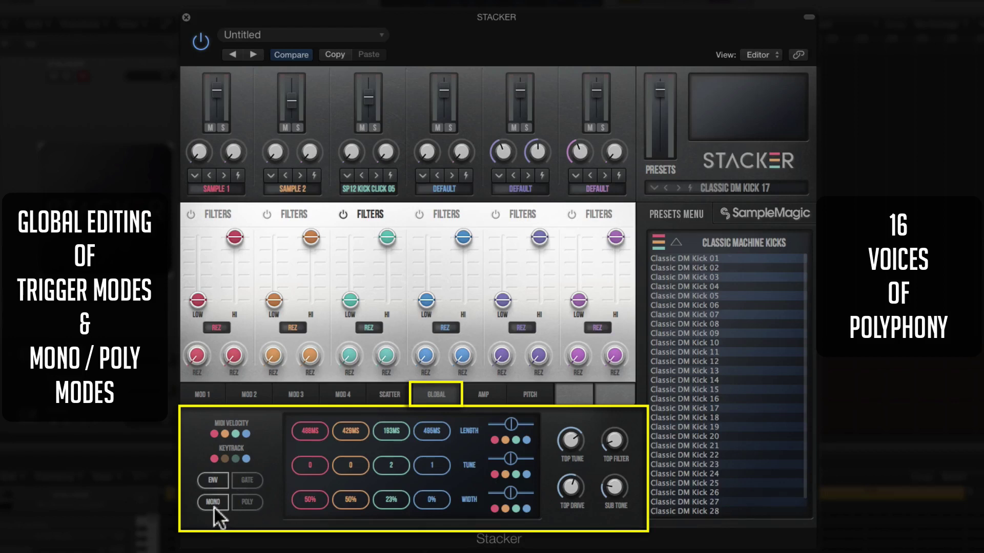
click(250, 504)
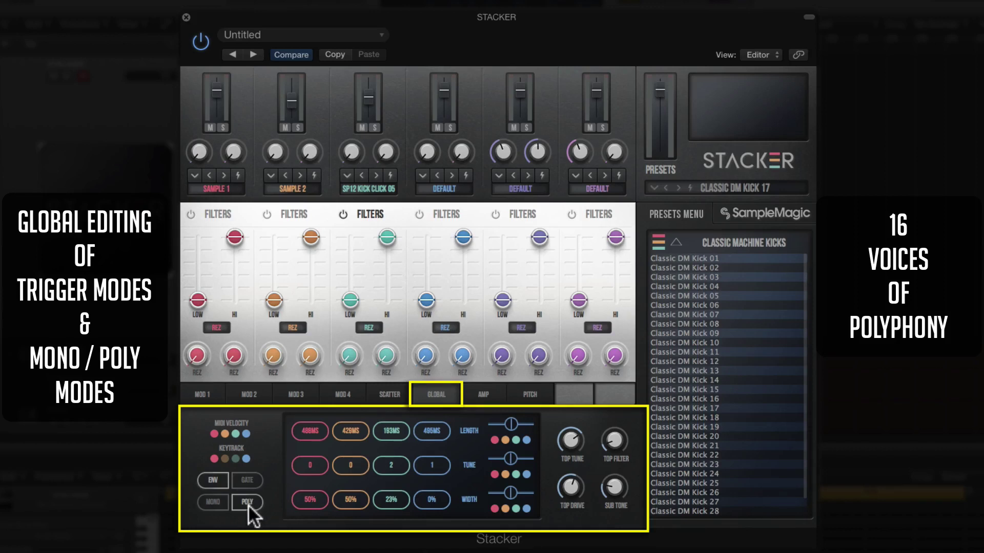
click(221, 509)
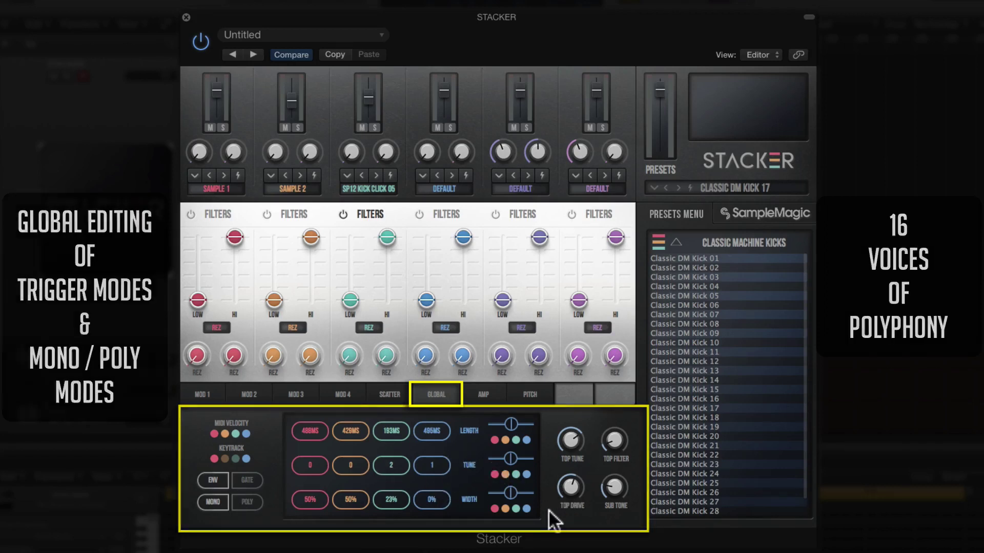
Step: Go over the four global macro knobs and try the Top Tune macro
mouse_move(579, 457)
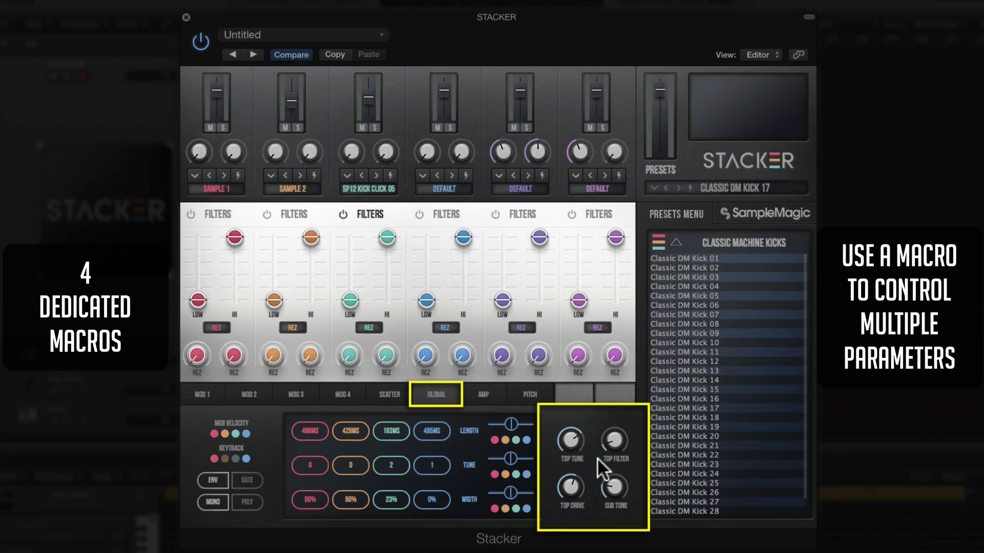
mouse_move(613, 480)
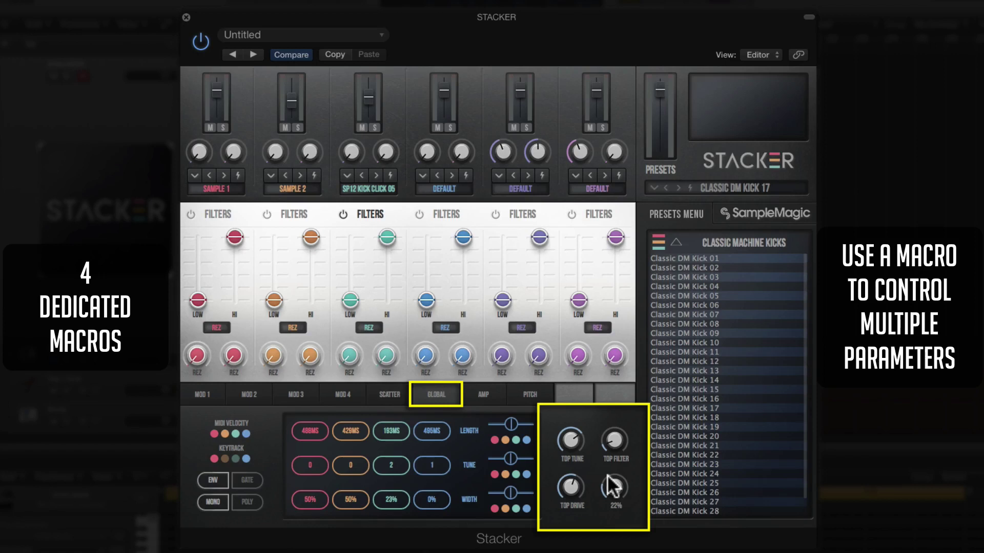
click(570, 440)
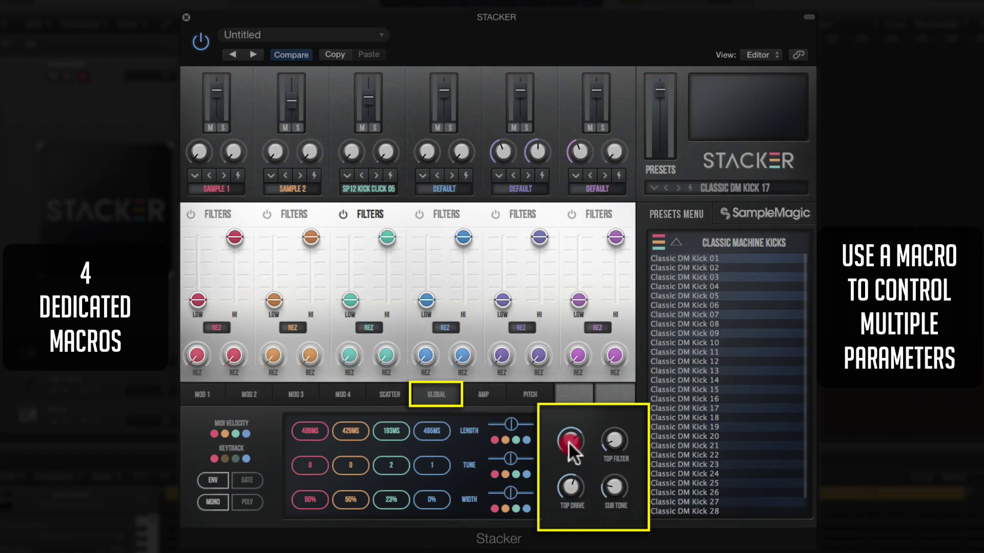
click(569, 441)
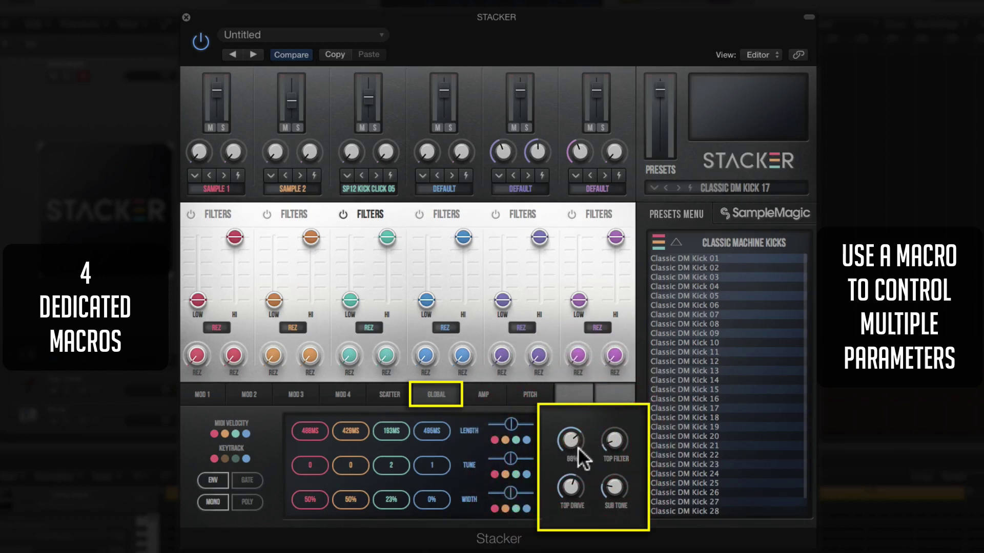
click(566, 468)
mouse_move(566, 472)
mouse_down()
mouse_move(567, 439)
mouse_move(567, 487)
mouse_move(566, 439)
mouse_move(563, 451)
mouse_up()
mouse_move(564, 441)
mouse_down()
mouse_move(567, 488)
mouse_move(566, 433)
mouse_move(605, 466)
mouse_up()
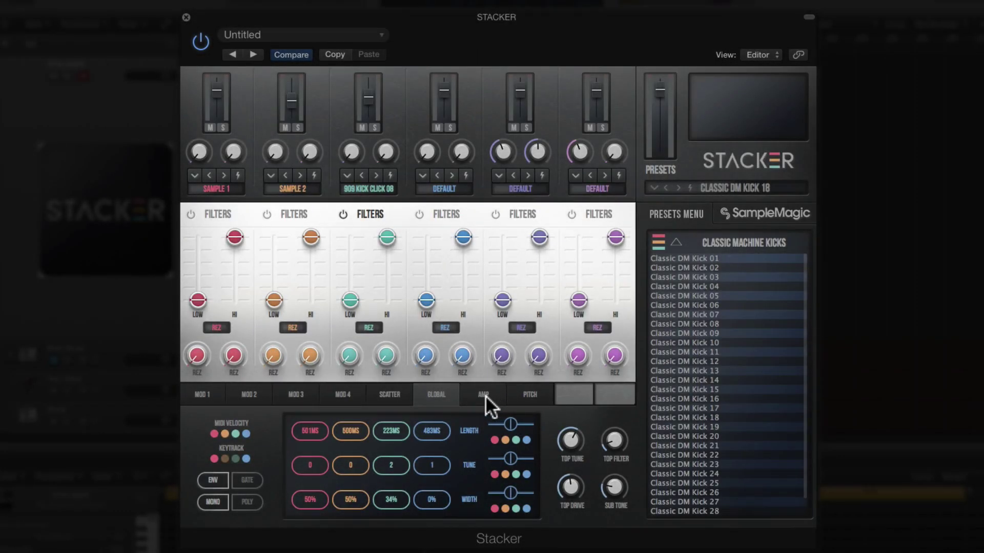
Step: Enable Sample 1's amp envelope and add two points that form a steep drop followed by a curved sustain section
click(485, 397)
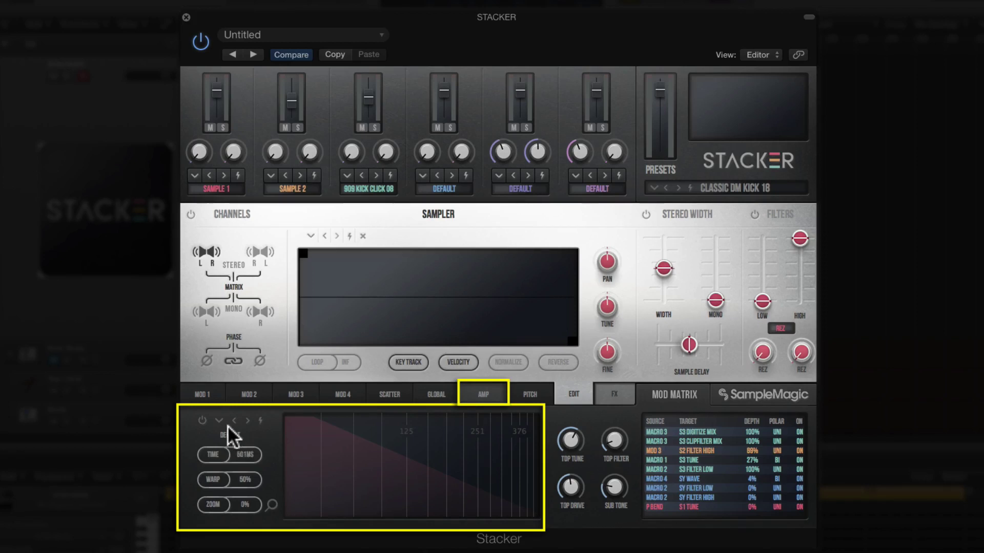
click(202, 421)
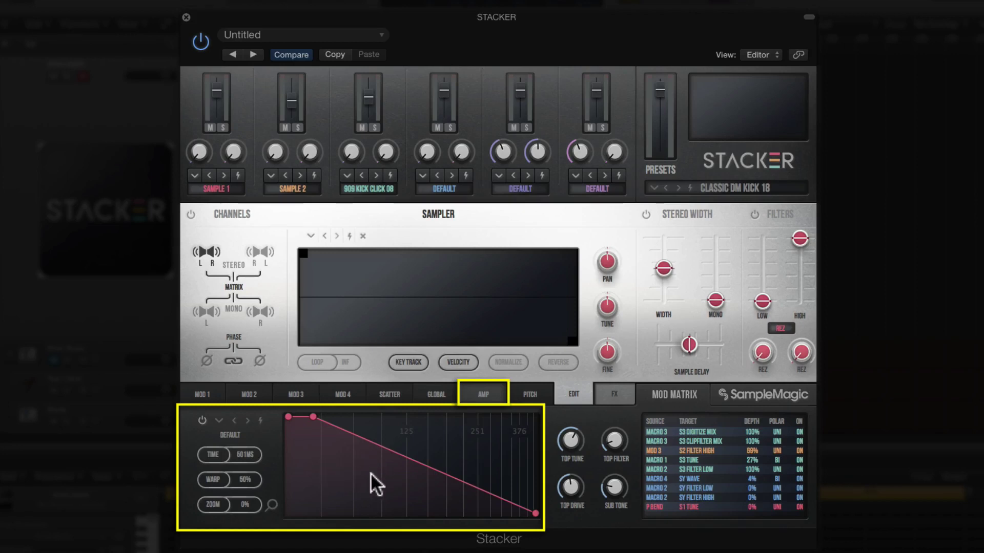
click(365, 438)
mouse_move(364, 438)
mouse_down()
mouse_move(339, 482)
mouse_move(405, 465)
mouse_move(400, 478)
mouse_move(379, 446)
mouse_up()
drag(398, 492, 467, 468)
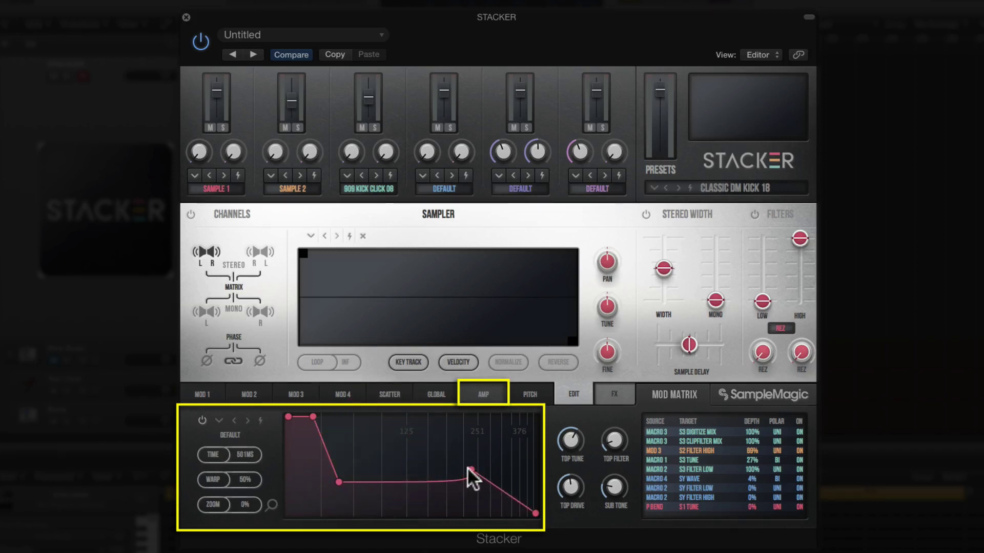
Step: Load the SOFT ATTACK amp envelope preset for Sample 1 and step forward through the presets to AttackSustain
click(218, 421)
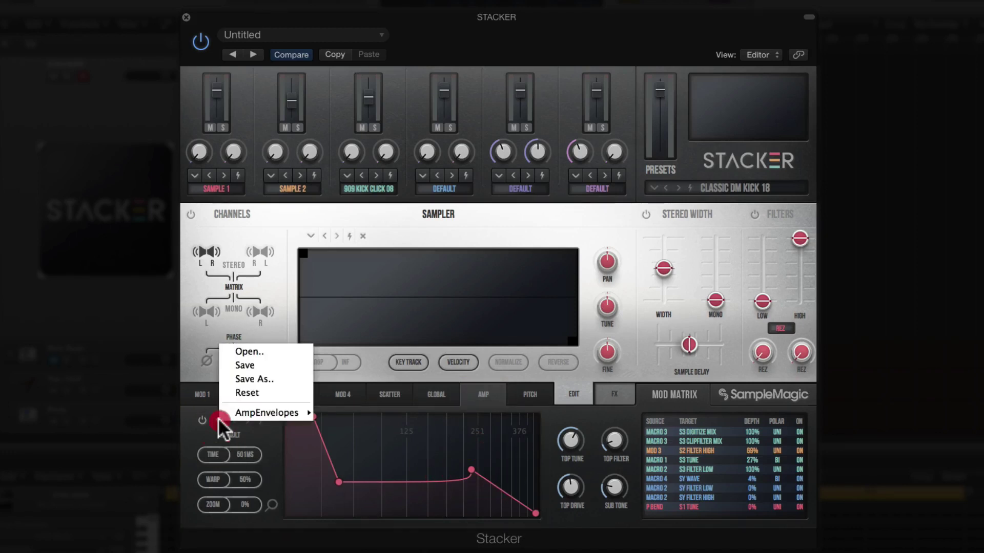
mouse_move(235, 413)
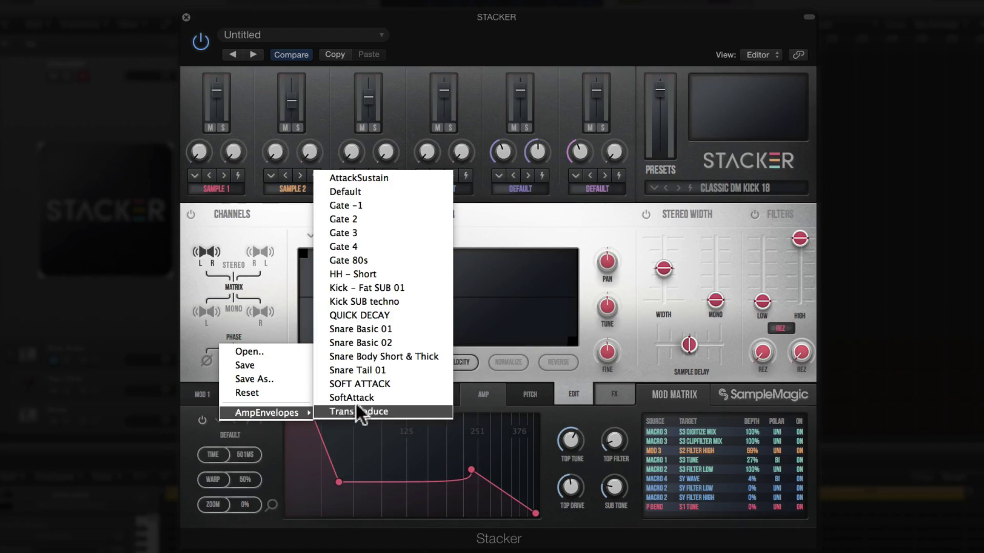
click(358, 383)
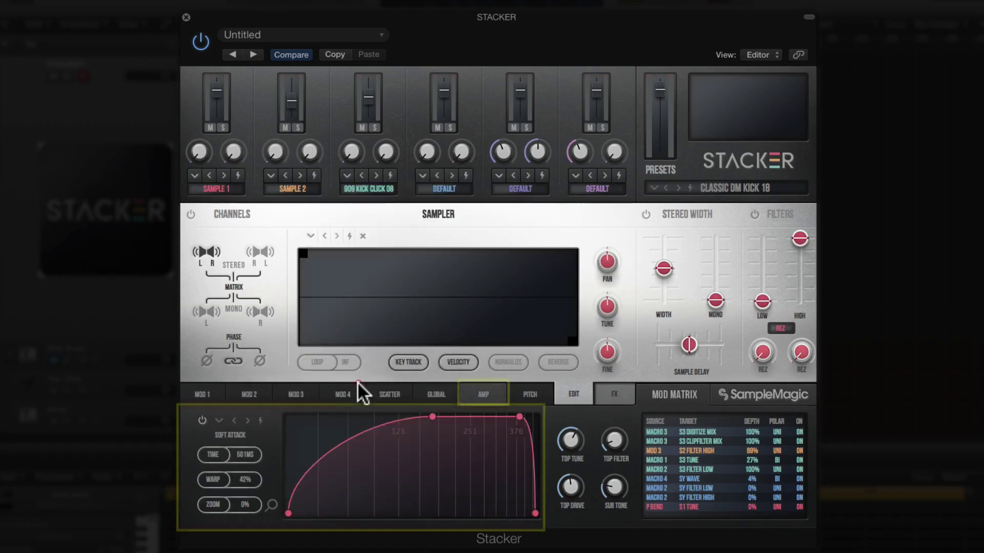
click(247, 420)
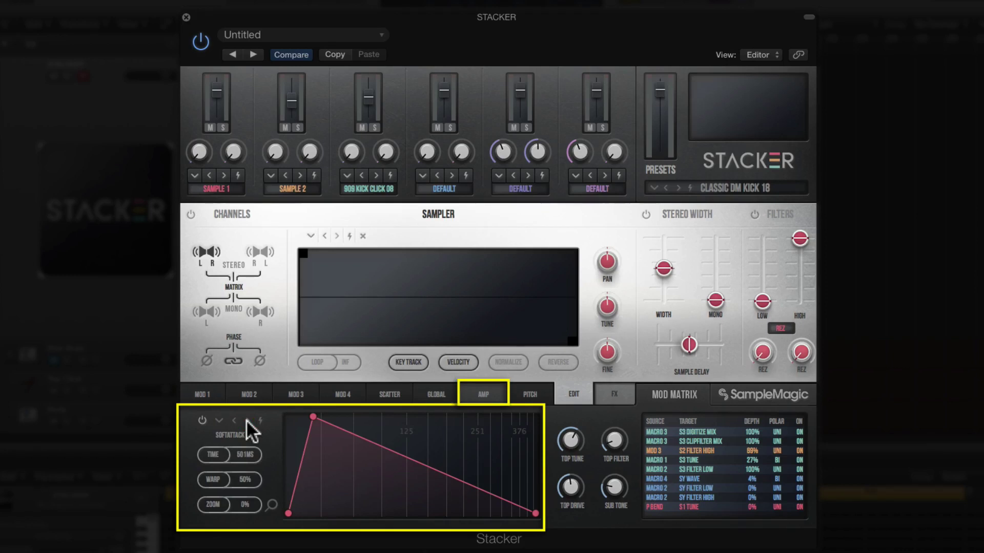
click(246, 420)
click(246, 420)
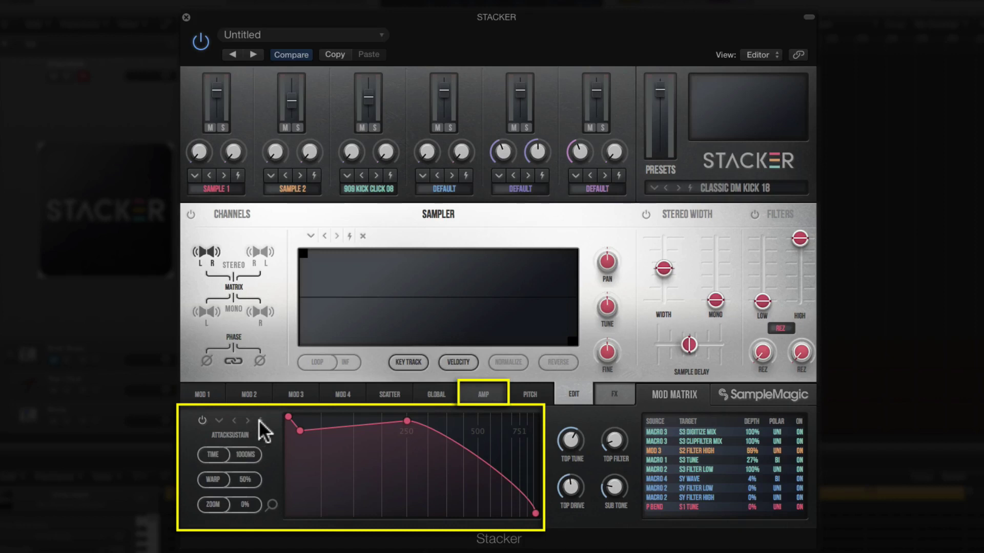
Step: Load random amp envelope presets for Sample 1, ending on Snare Basic 02
click(259, 419)
click(260, 420)
click(259, 420)
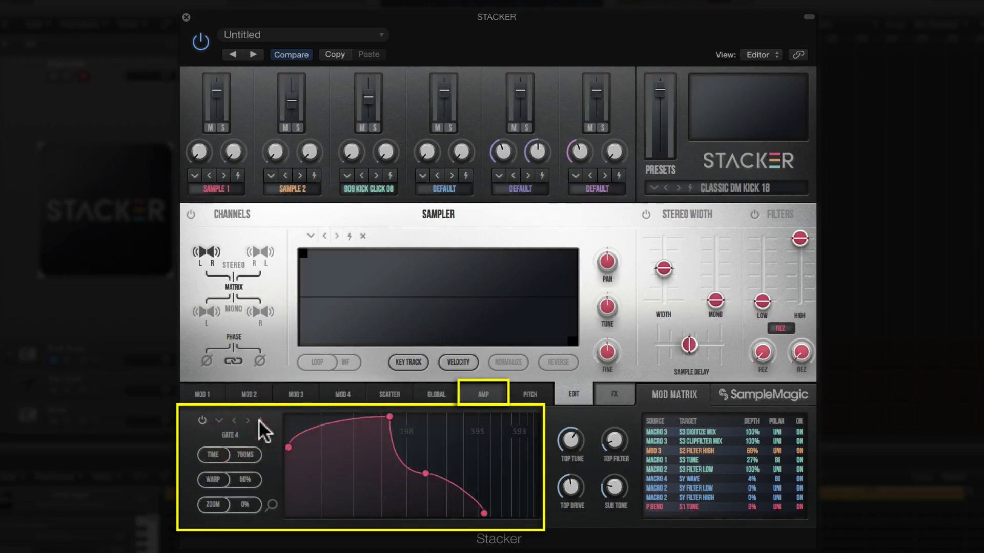
click(259, 420)
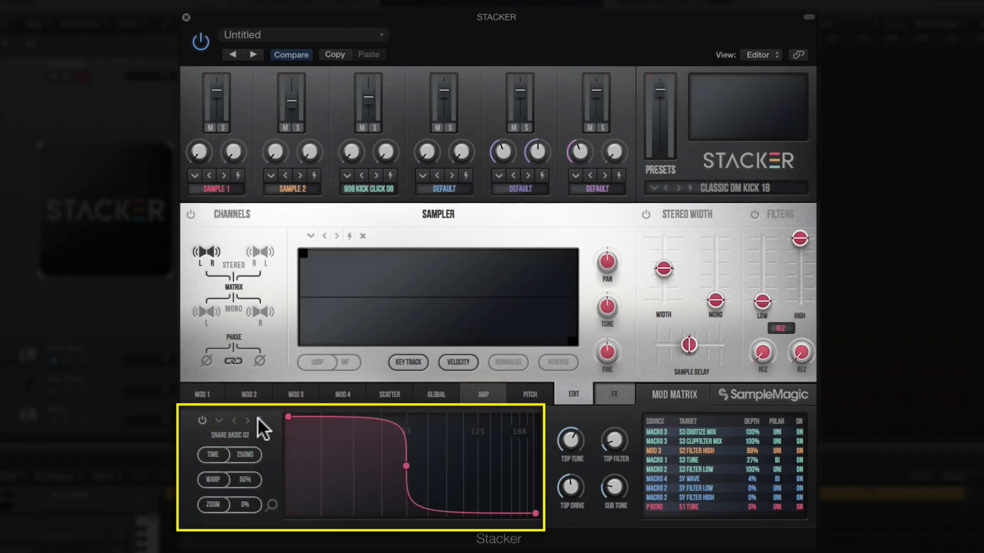
Step: Enable Sample 1's pitch envelope and add an early point between the first two, pulled down to -30
click(528, 399)
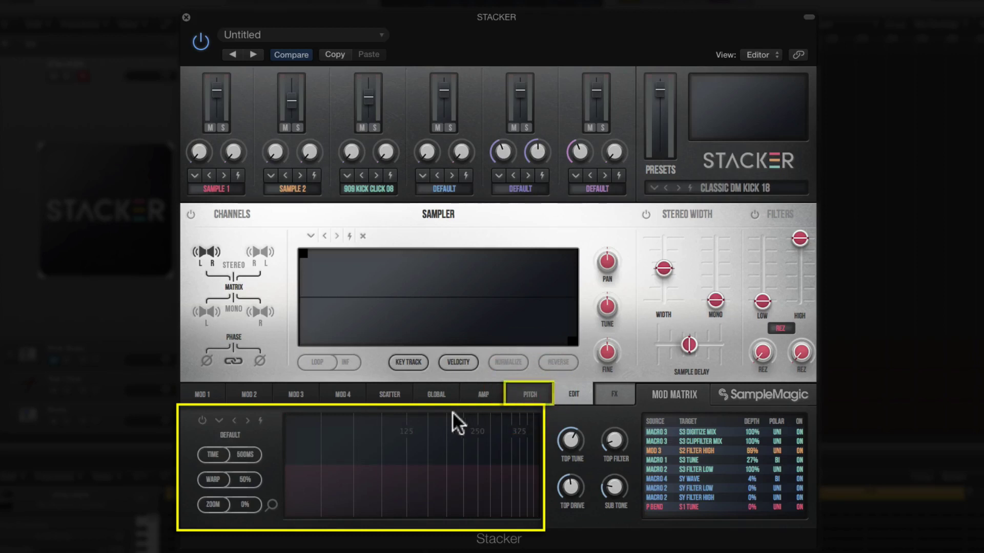
click(200, 419)
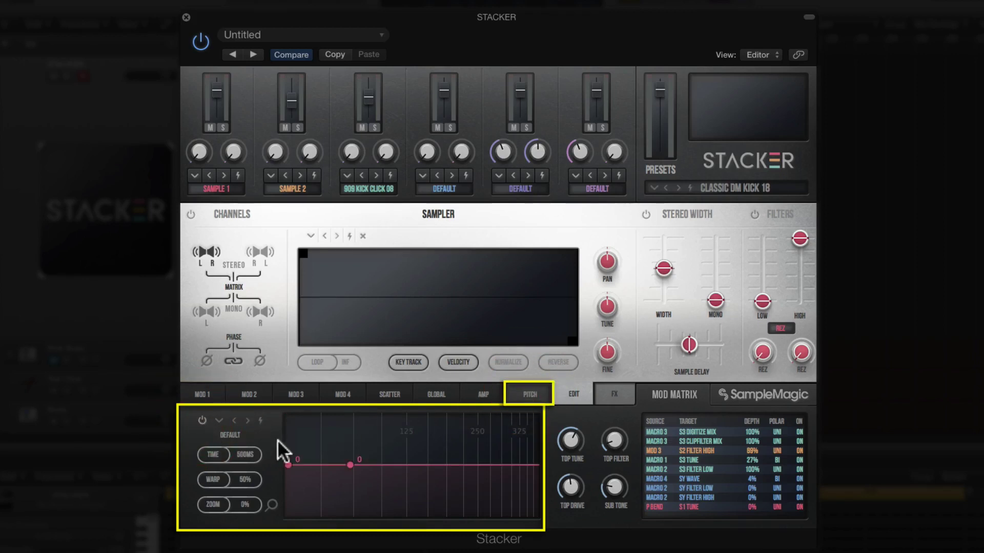
drag(320, 465, 316, 505)
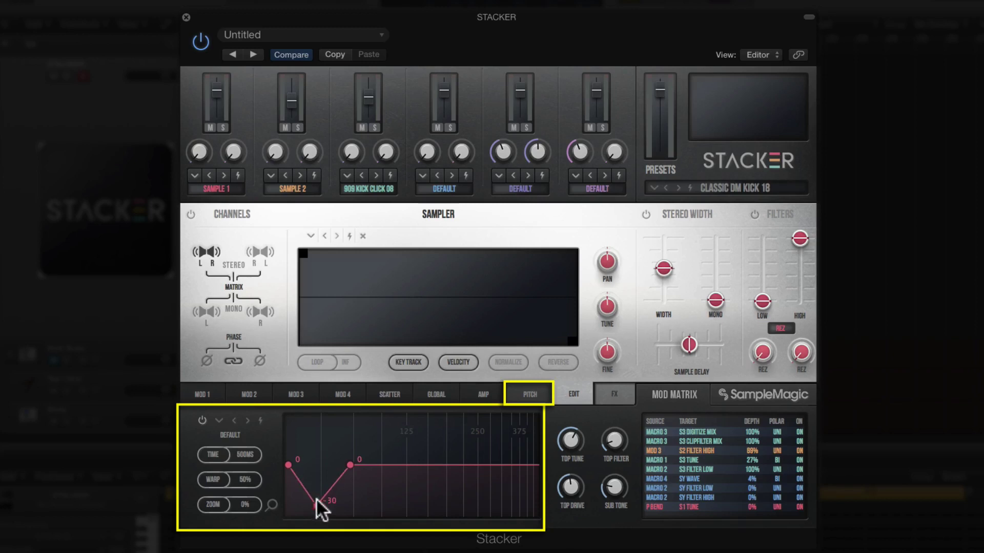
Step: Load the QUICK DROP pitch envelope preset for Sample 1 and step forward two presets to Thick
click(219, 420)
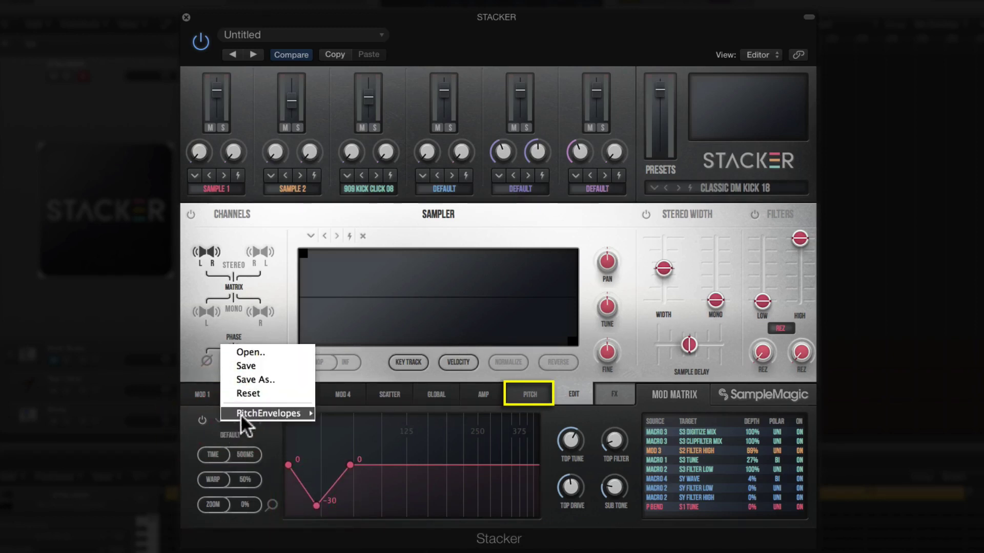
mouse_move(240, 413)
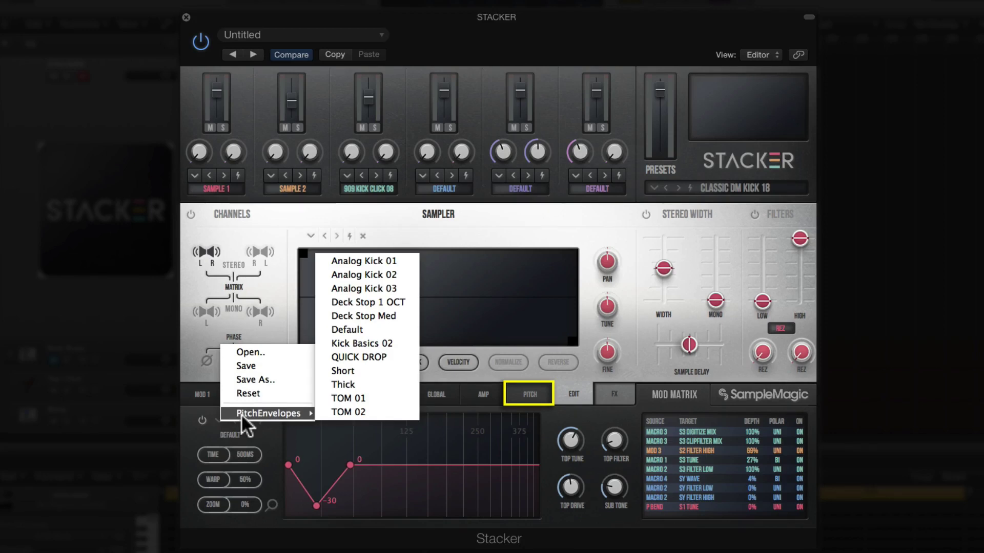
click(376, 357)
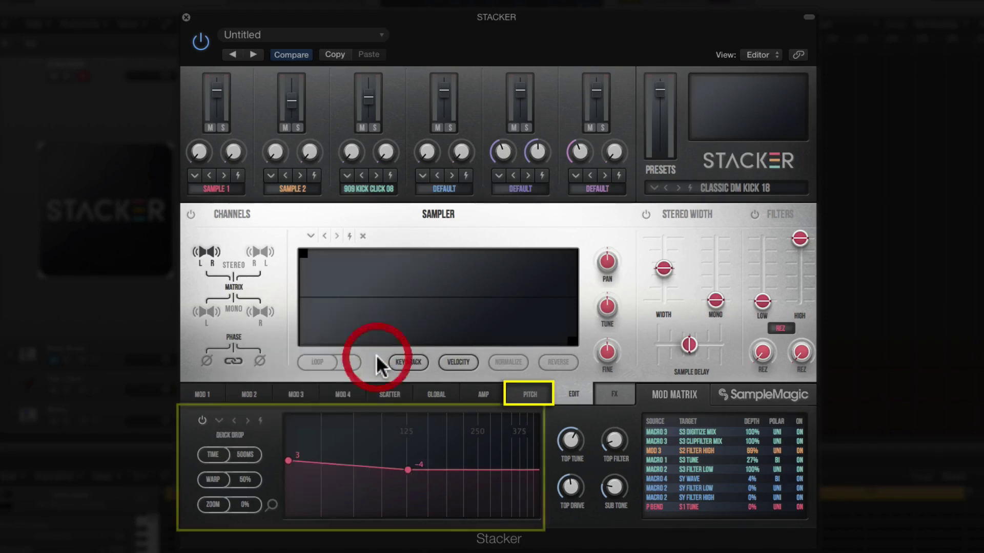
click(246, 420)
click(246, 420)
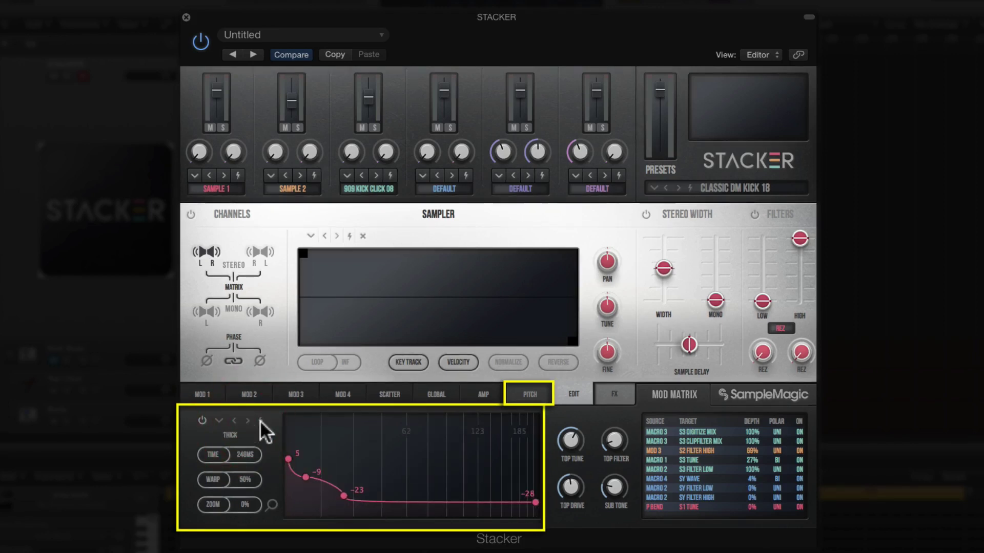
Step: Load random pitch envelope presets for Sample 1, ending on Analog Kick 03, and view the preset save options without saving
click(260, 420)
click(260, 420)
click(260, 420)
click(259, 420)
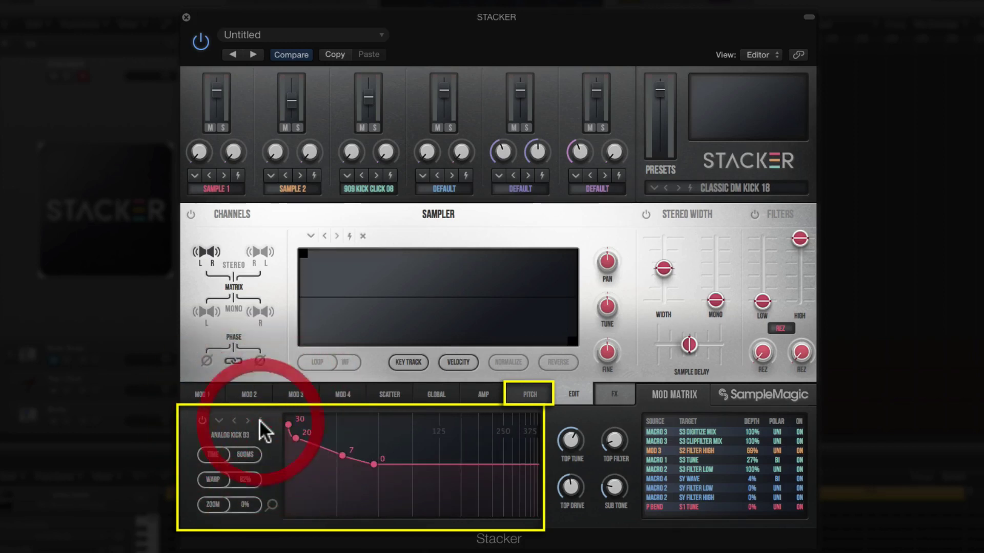
click(219, 419)
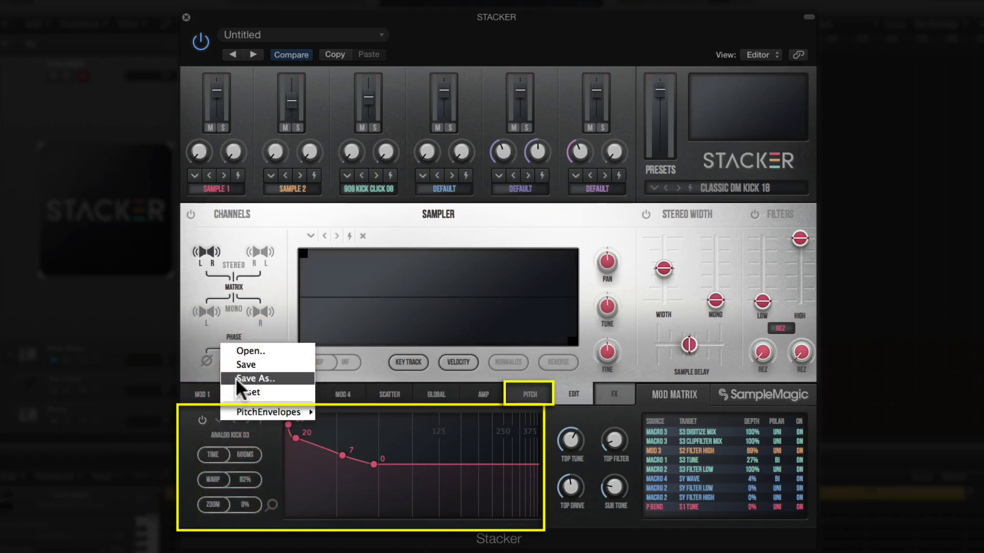
click(208, 417)
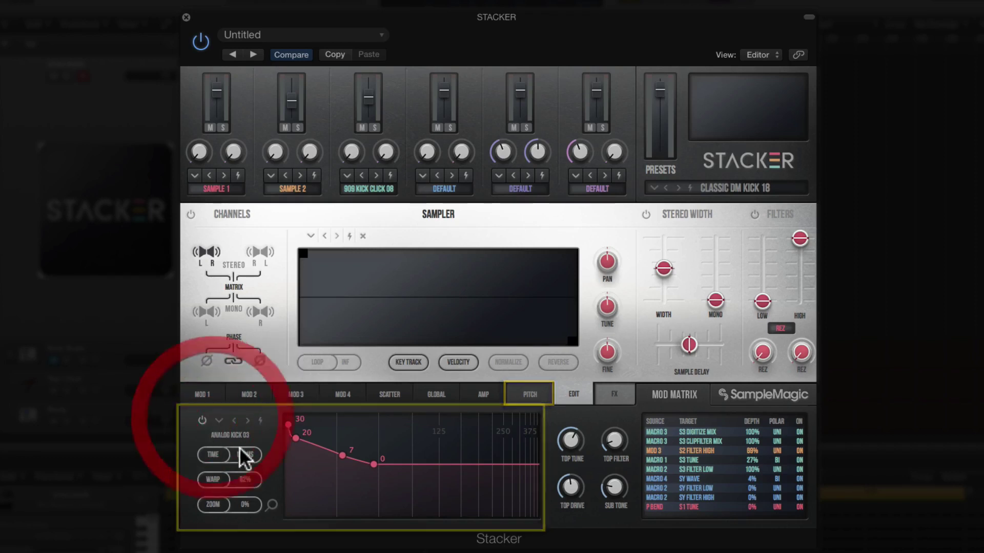
Step: In the Mod Matrix, go over the Depth and Polar columns and toggle the Macro 3 to S3 Digitize Mix routing off and on
click(674, 393)
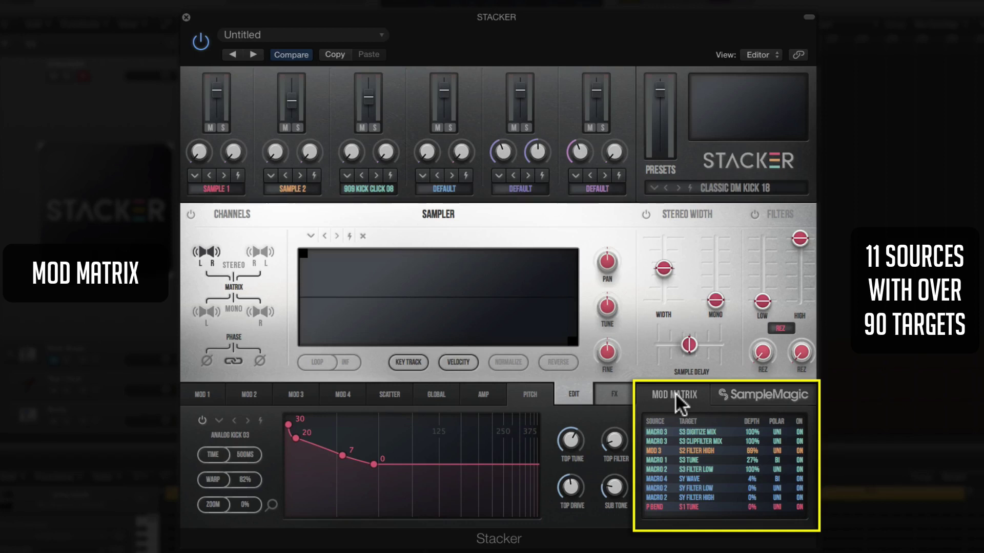
click(748, 461)
drag(747, 461, 742, 409)
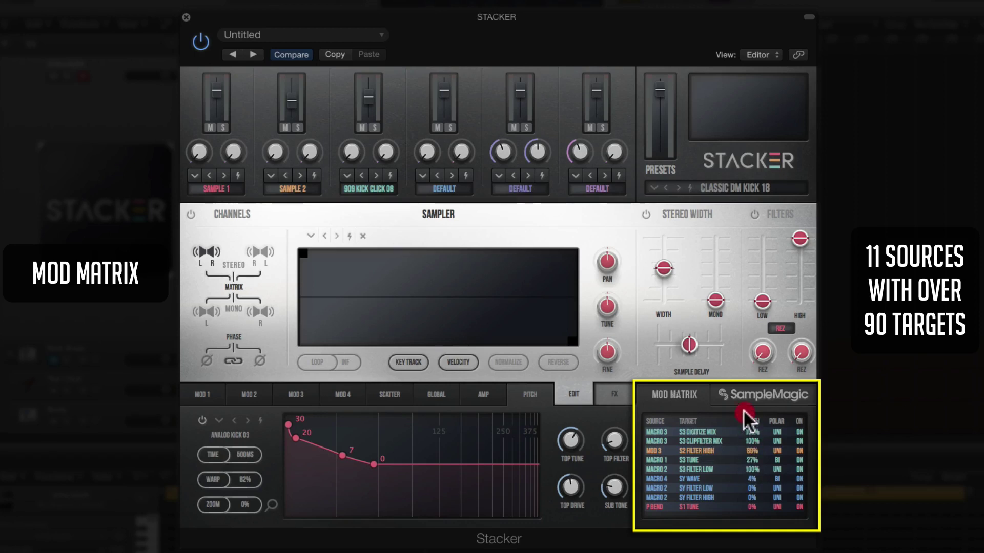
click(776, 434)
click(798, 432)
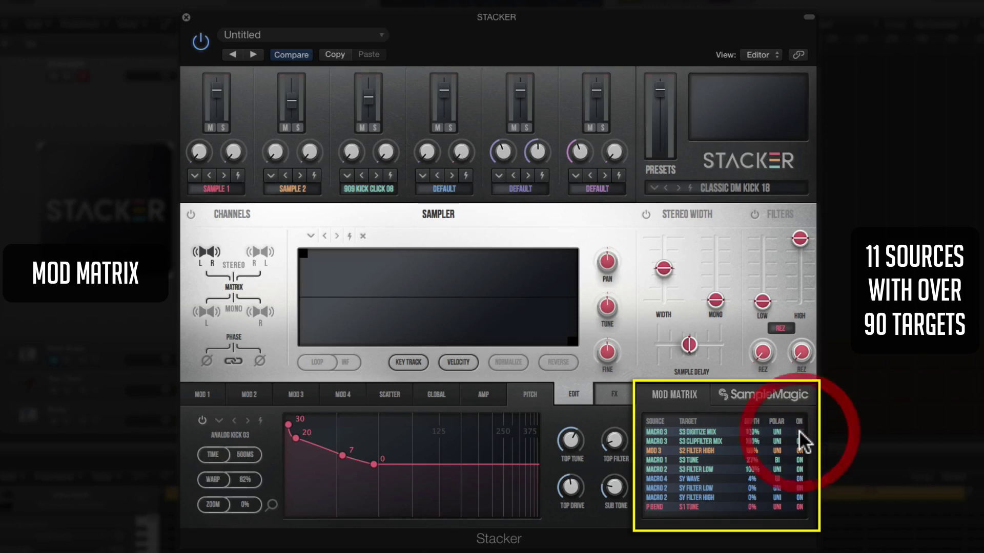
click(799, 432)
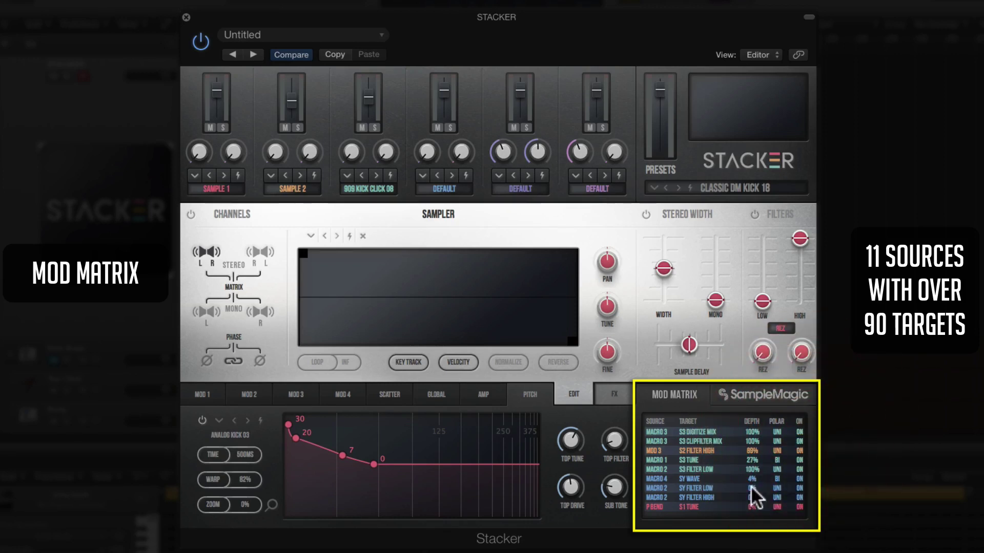
Step: Reassign the first Mod Matrix routing to source Macro 1 with the Impulse Size target
click(654, 431)
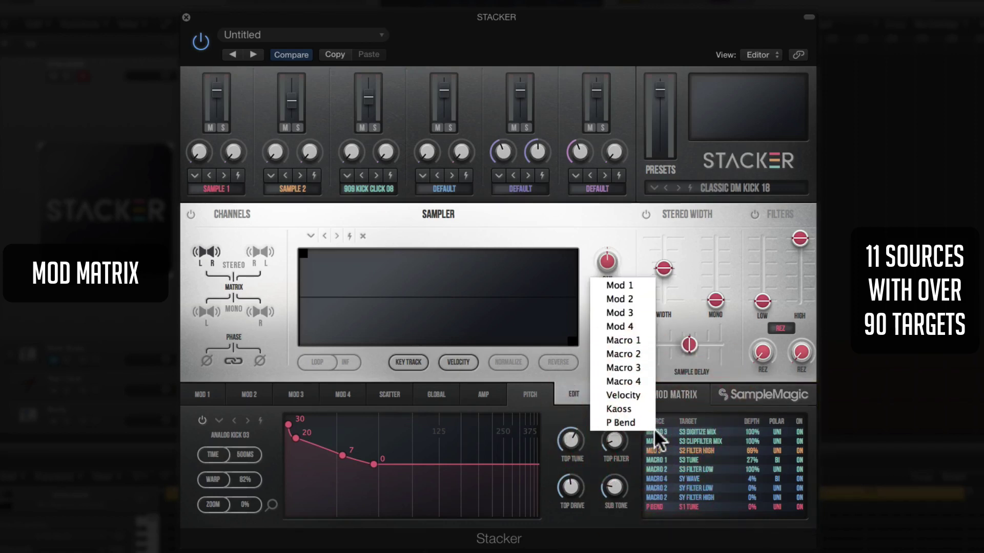
click(632, 338)
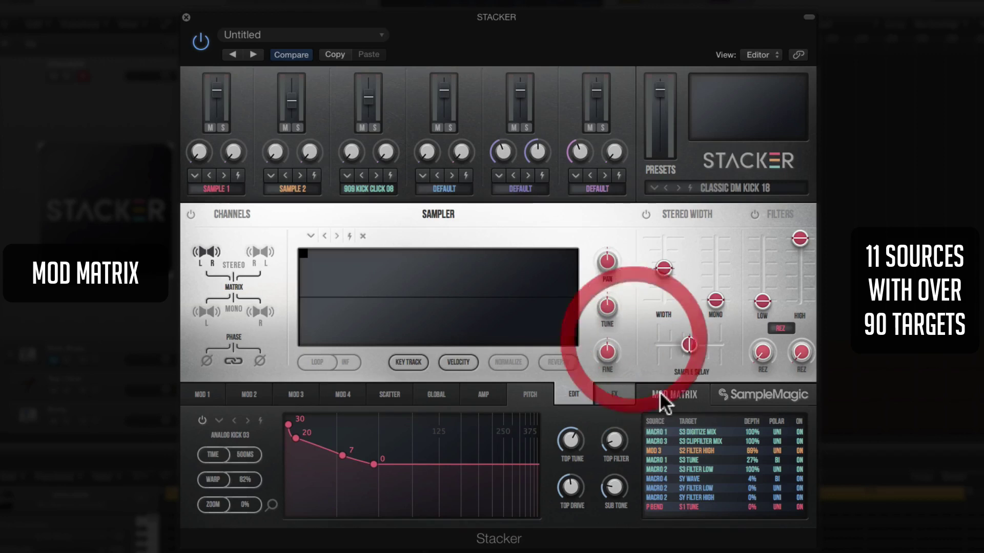
click(690, 429)
mouse_move(678, 424)
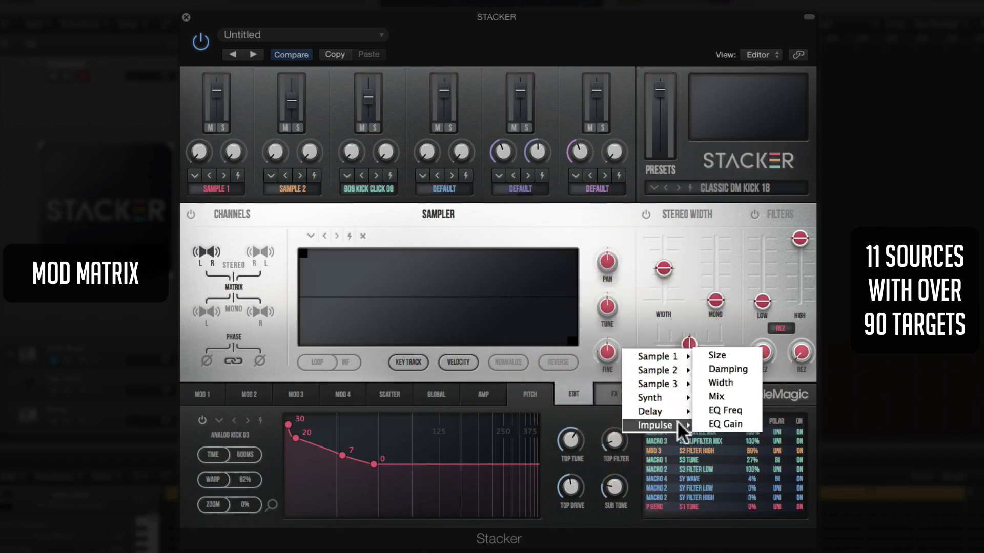
click(734, 356)
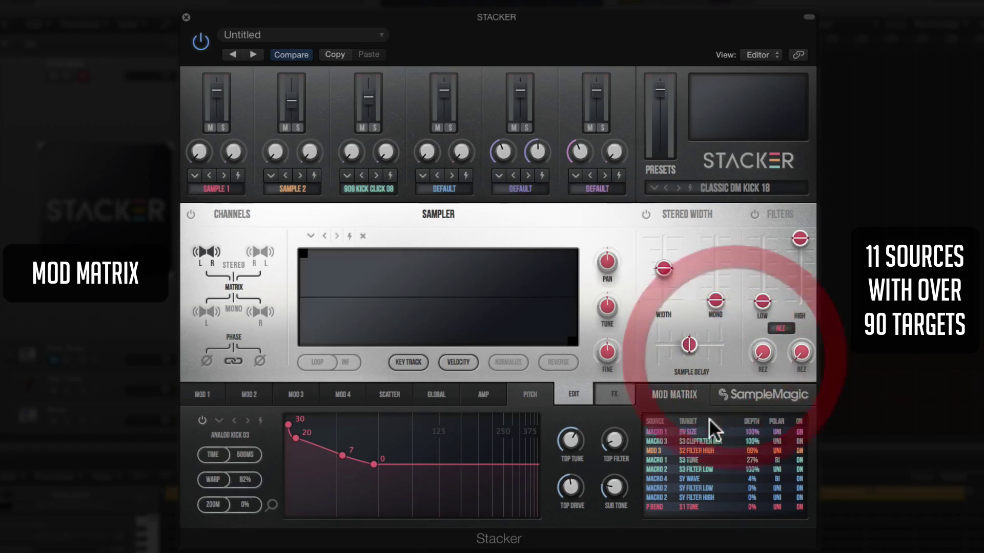
Step: Reassign the second Mod Matrix routing, S3 ClipFilter Mix, to source Macro 1 with the Sample 3 Flanger Delay target
click(660, 441)
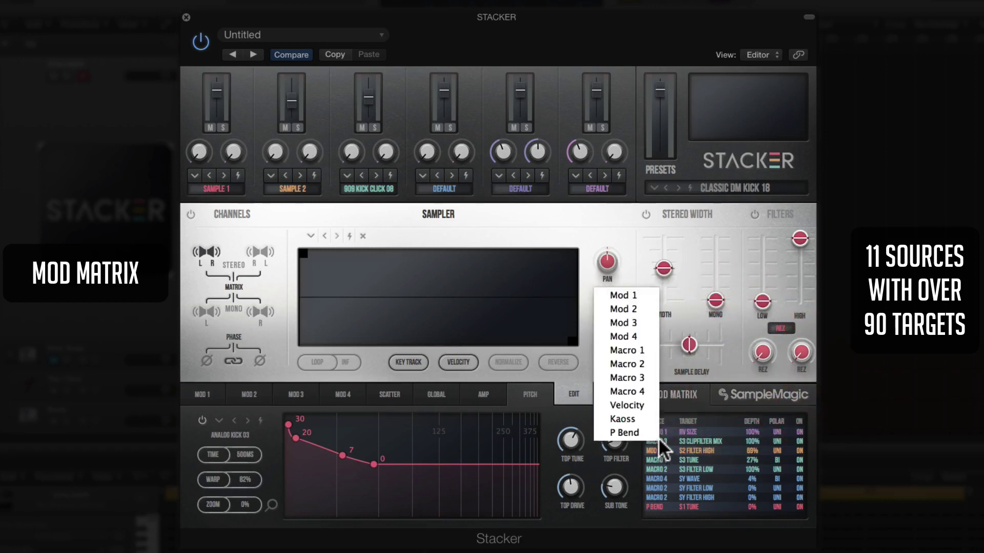
click(634, 347)
click(688, 438)
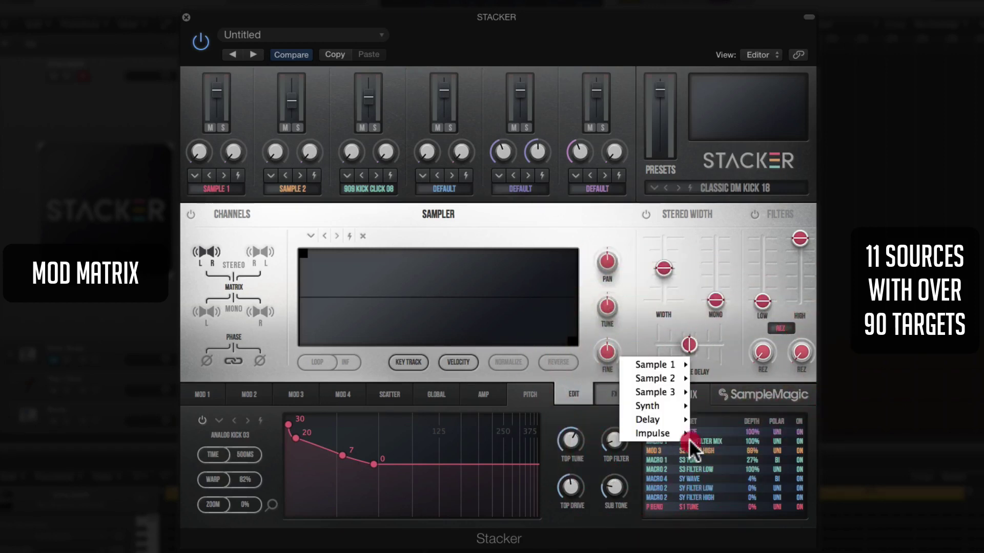
mouse_move(667, 392)
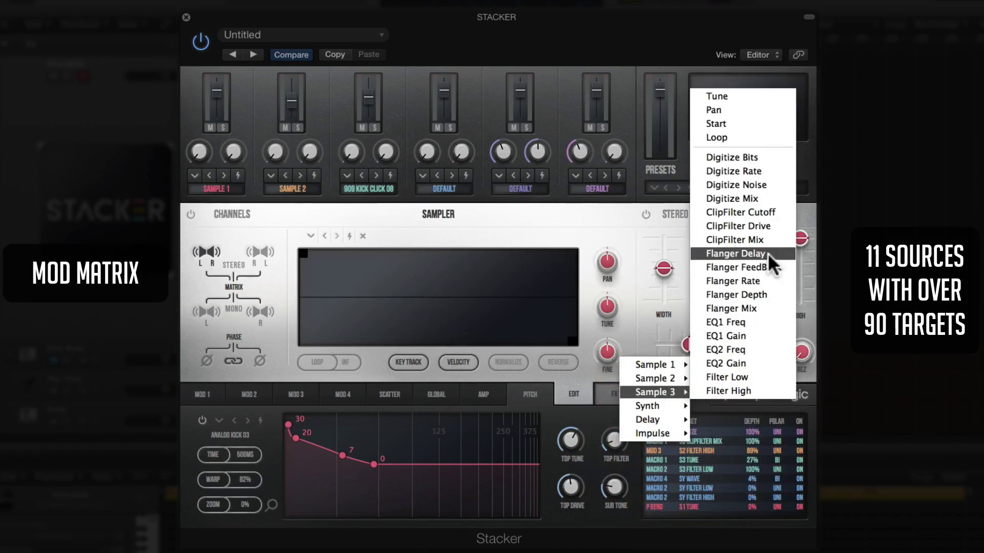
click(767, 253)
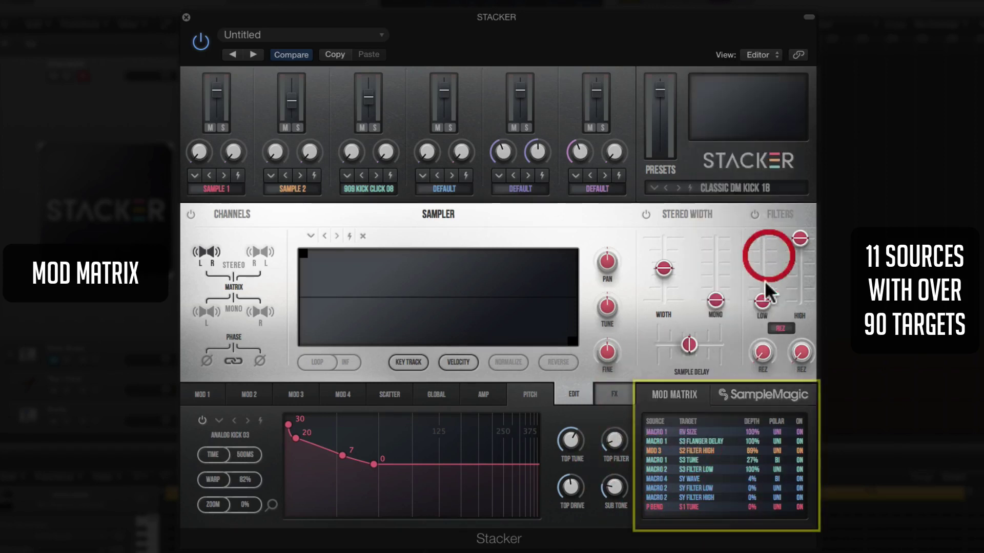
click(571, 439)
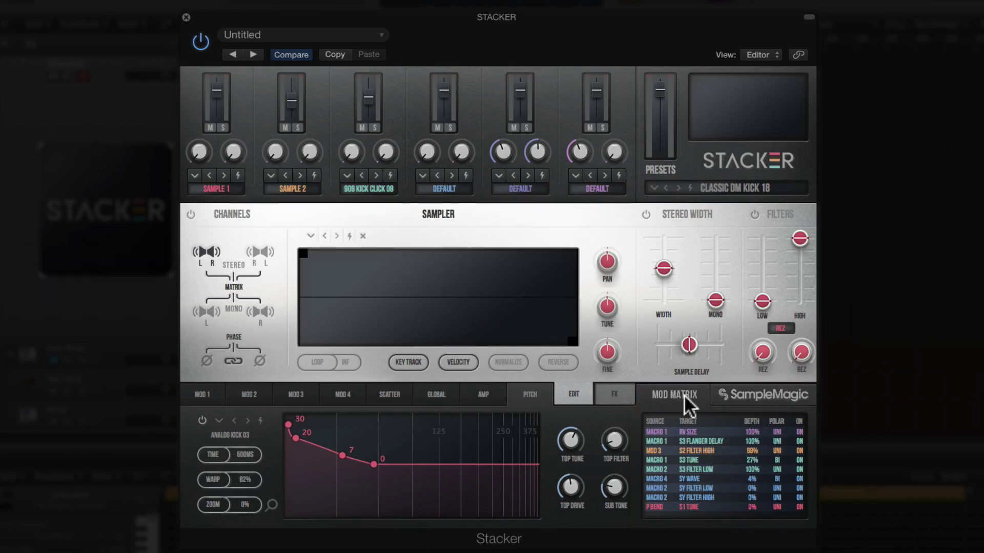
Step: Return to the Global view and go up two preset folder levels from Classic Machine Kicks to the main Presets folder
click(440, 392)
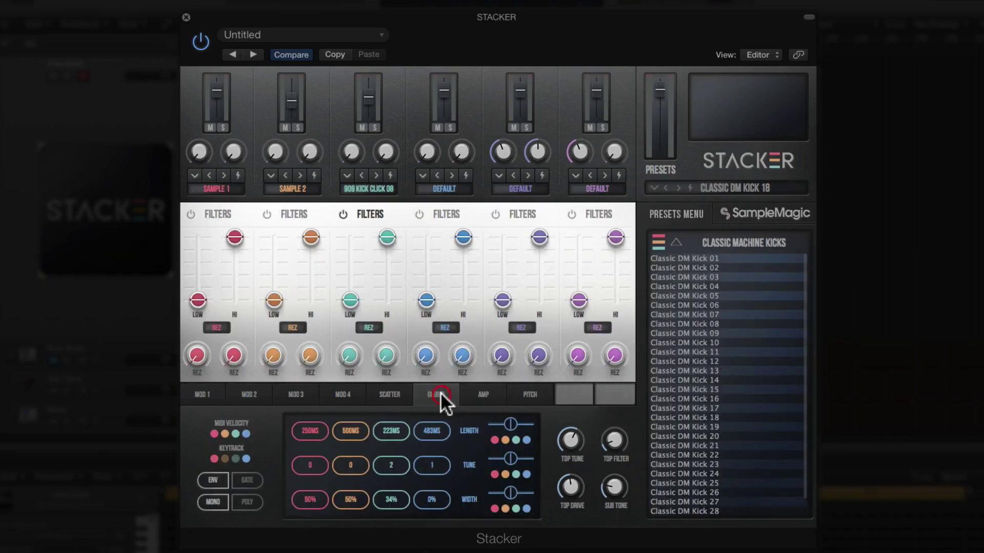
click(675, 240)
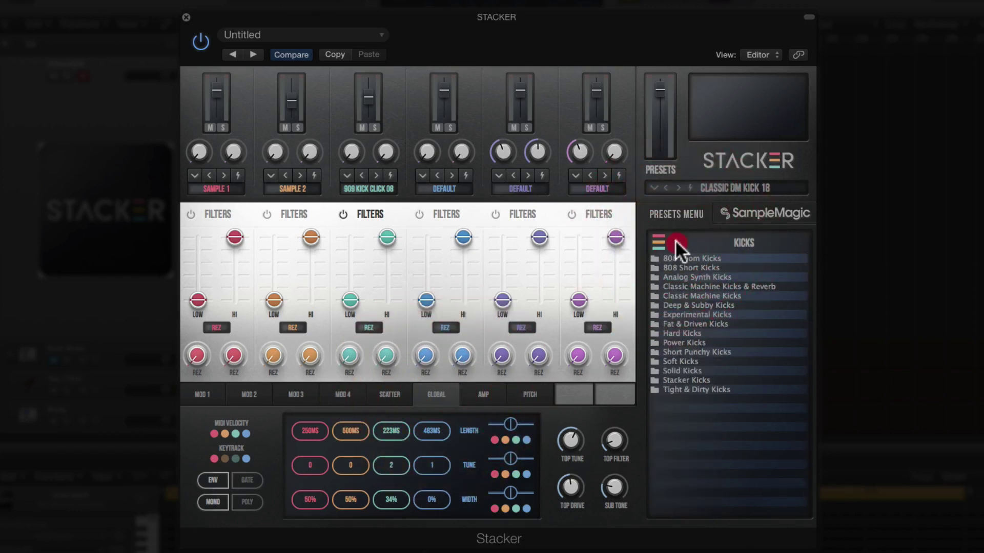
click(676, 241)
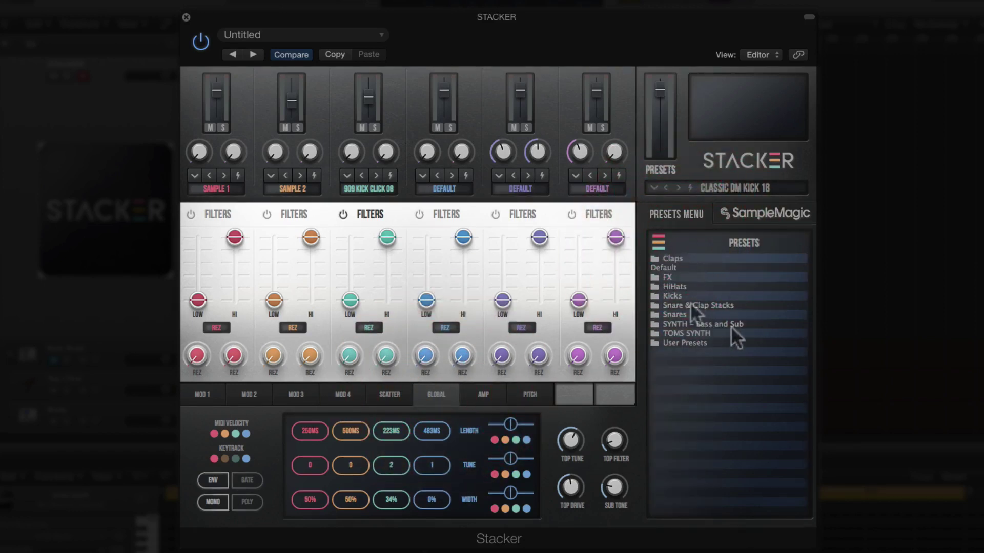